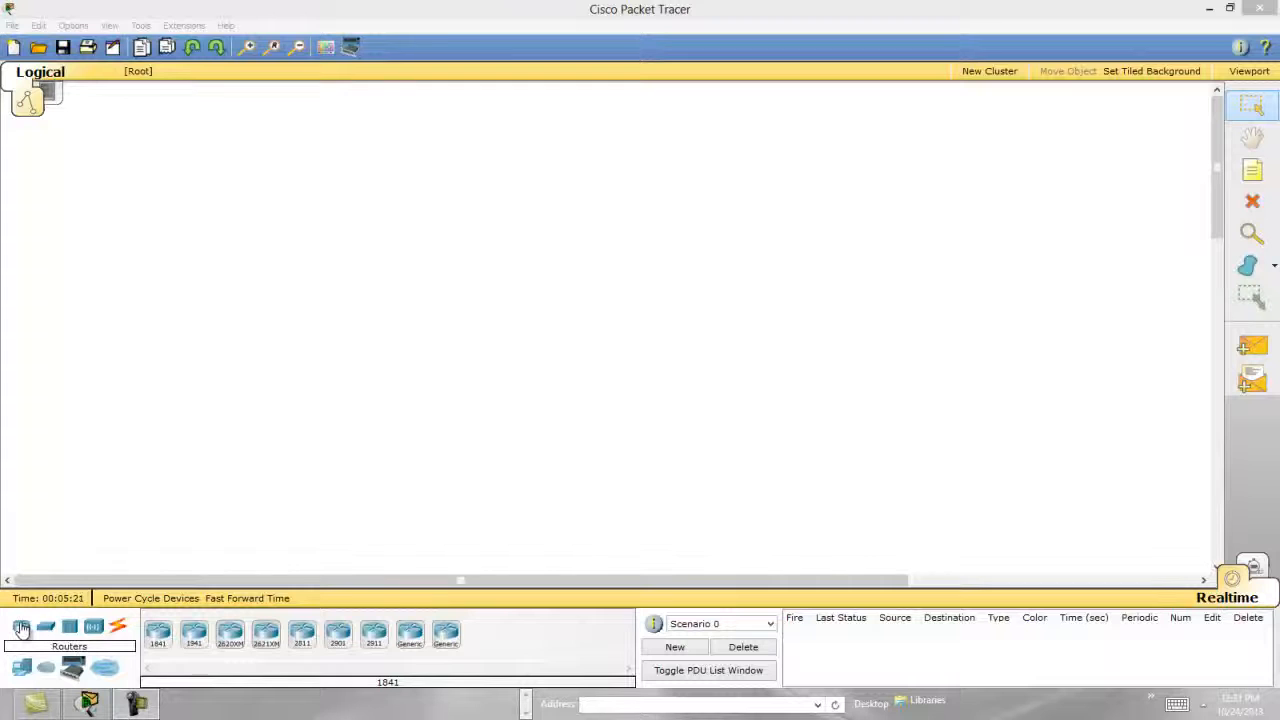
# Place an 1841 router in the upper middle of the empty workspace.
pyautogui.click(21, 628)
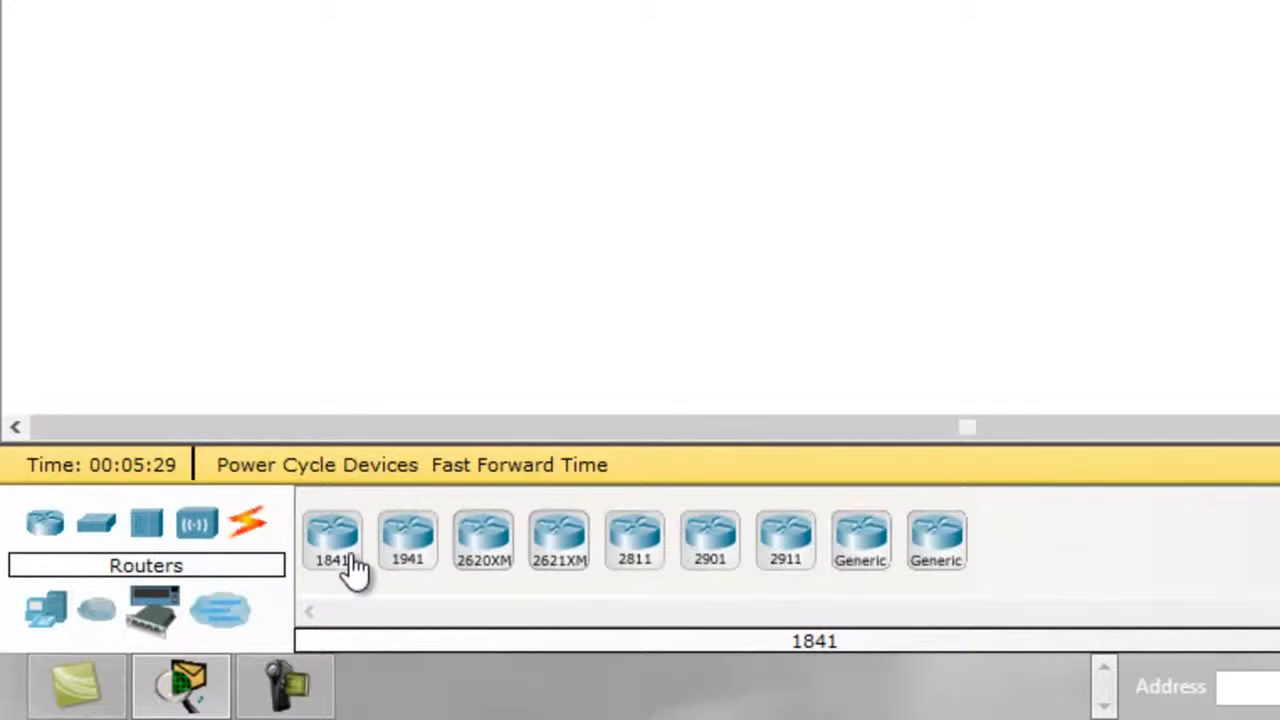
pyautogui.click(351, 560)
pyautogui.click(651, 134)
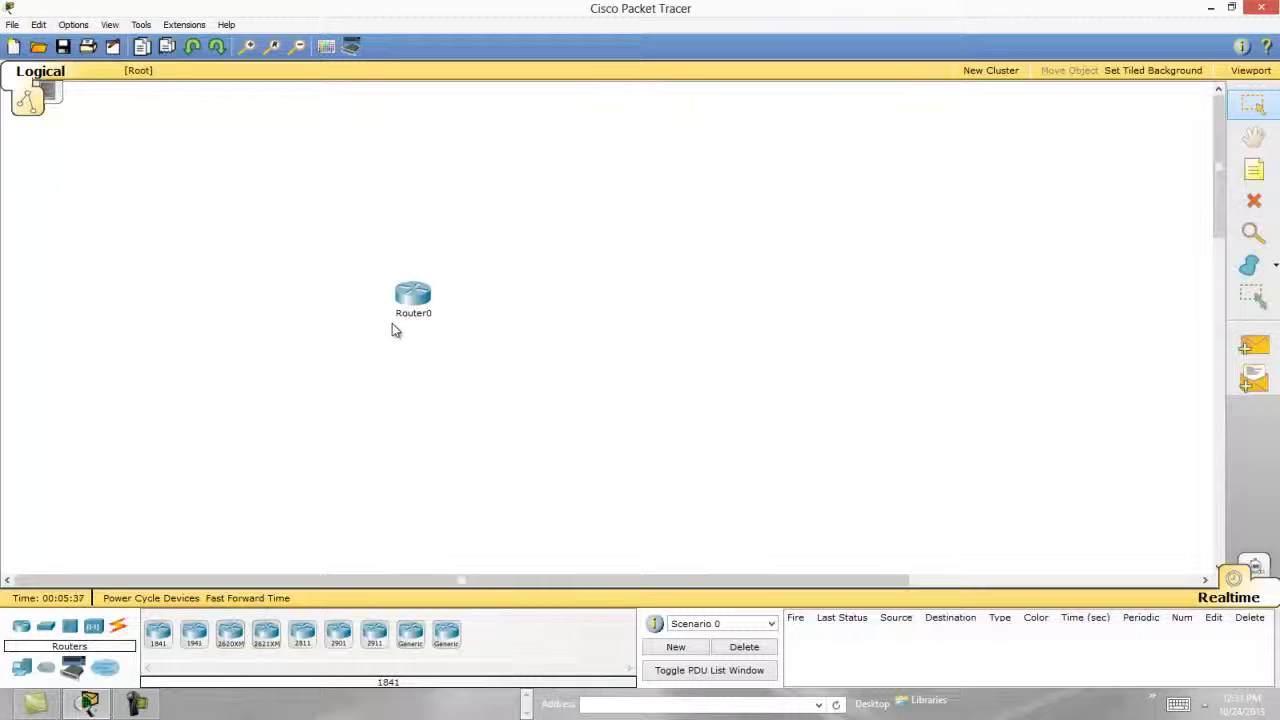
# Add two generic PCs below the router, one on its left side and one on its right.
pyautogui.moveTo(400, 332)
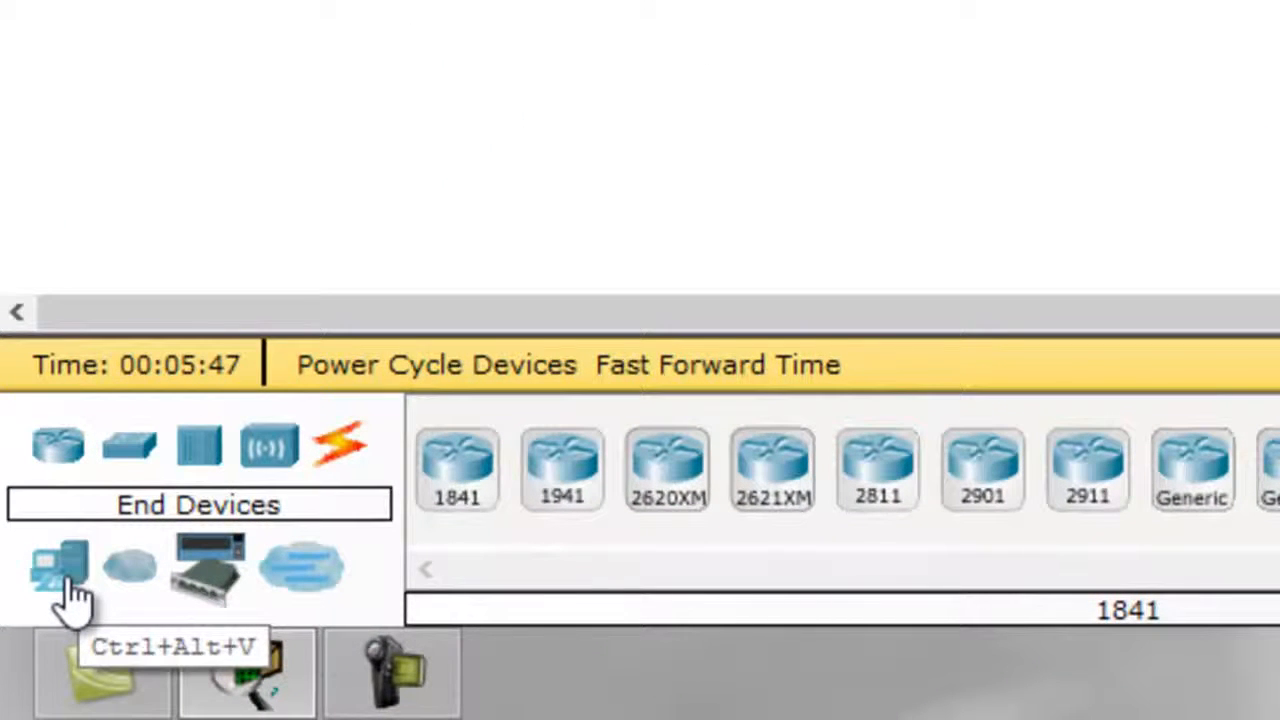
pyautogui.click(66, 586)
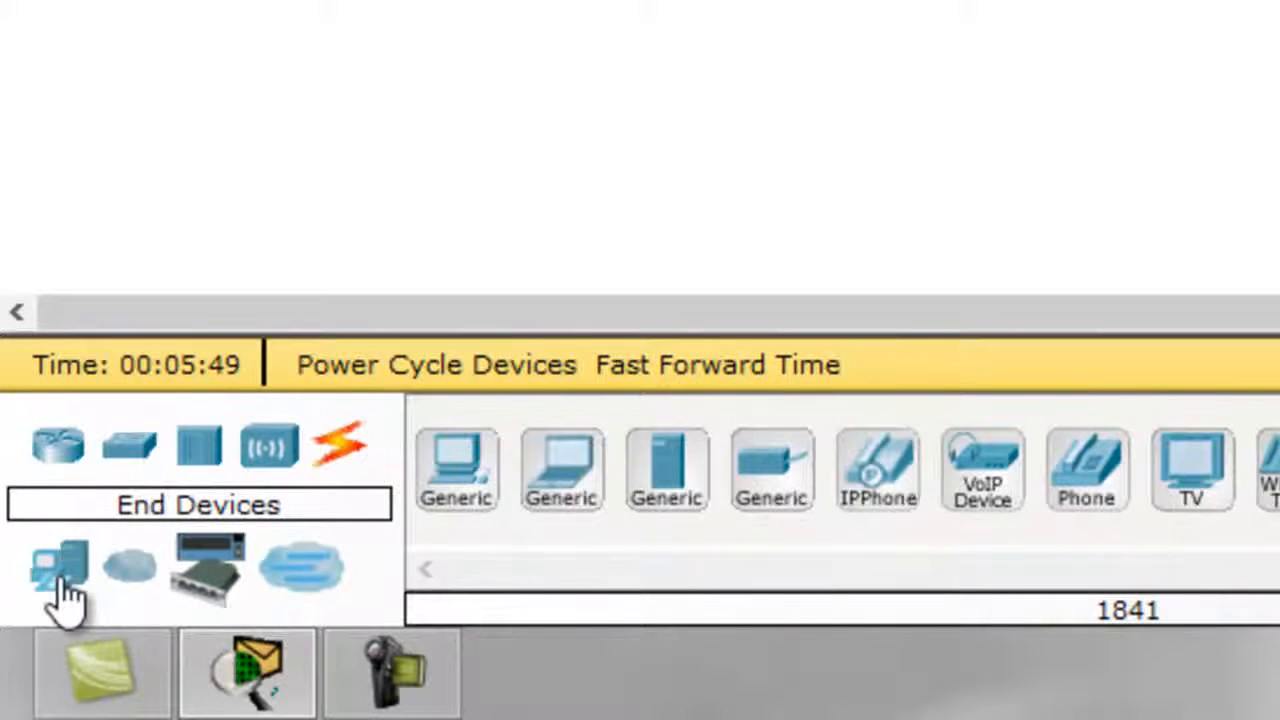
pyautogui.click(472, 495)
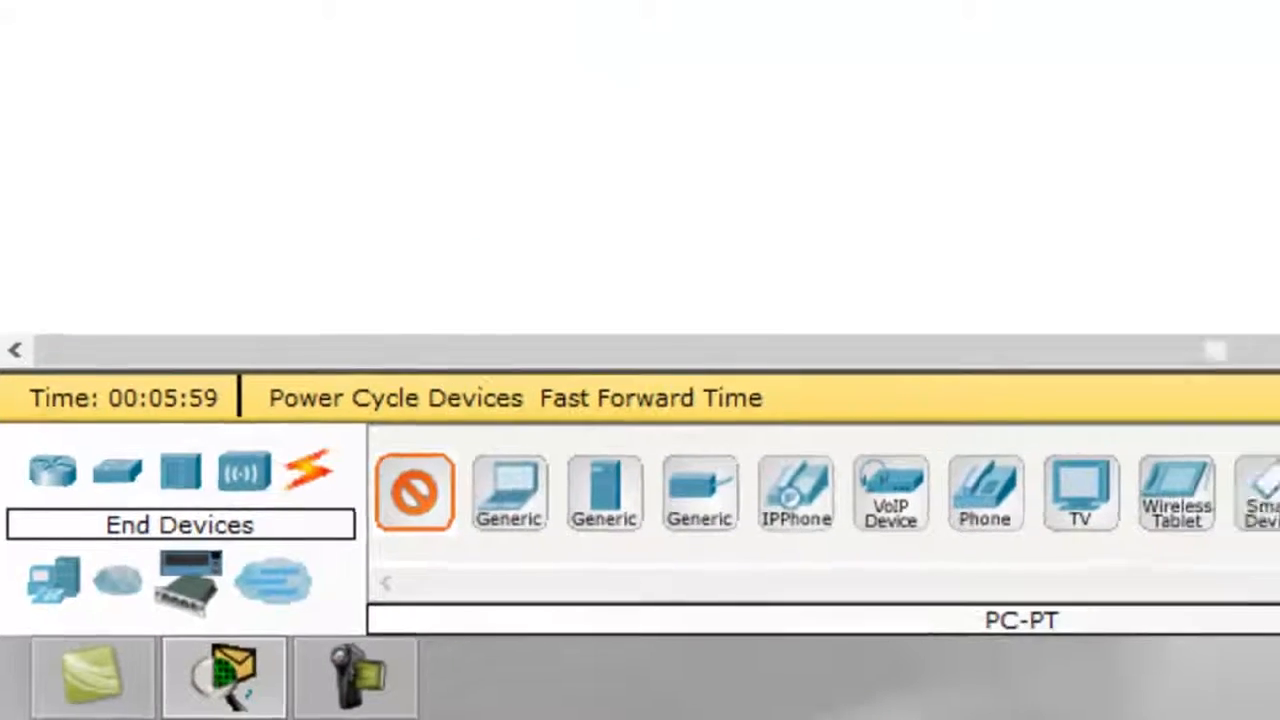
pyautogui.click(346, 293)
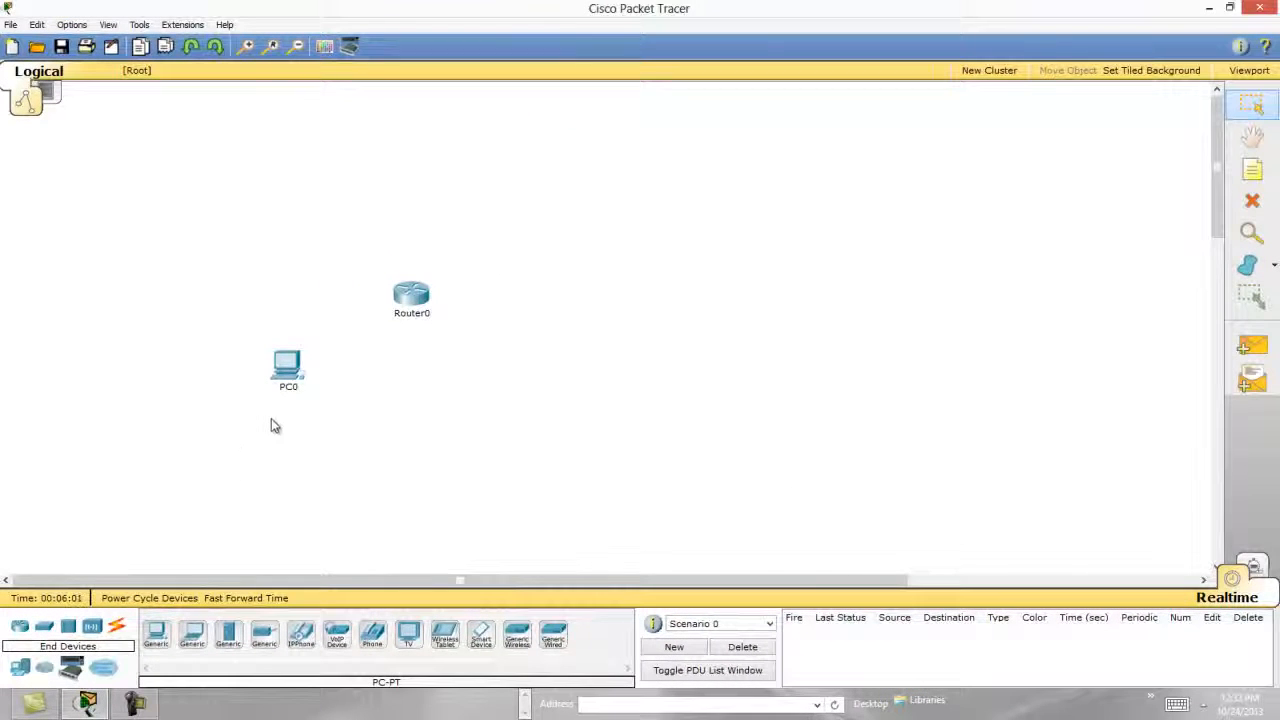
pyautogui.click(156, 635)
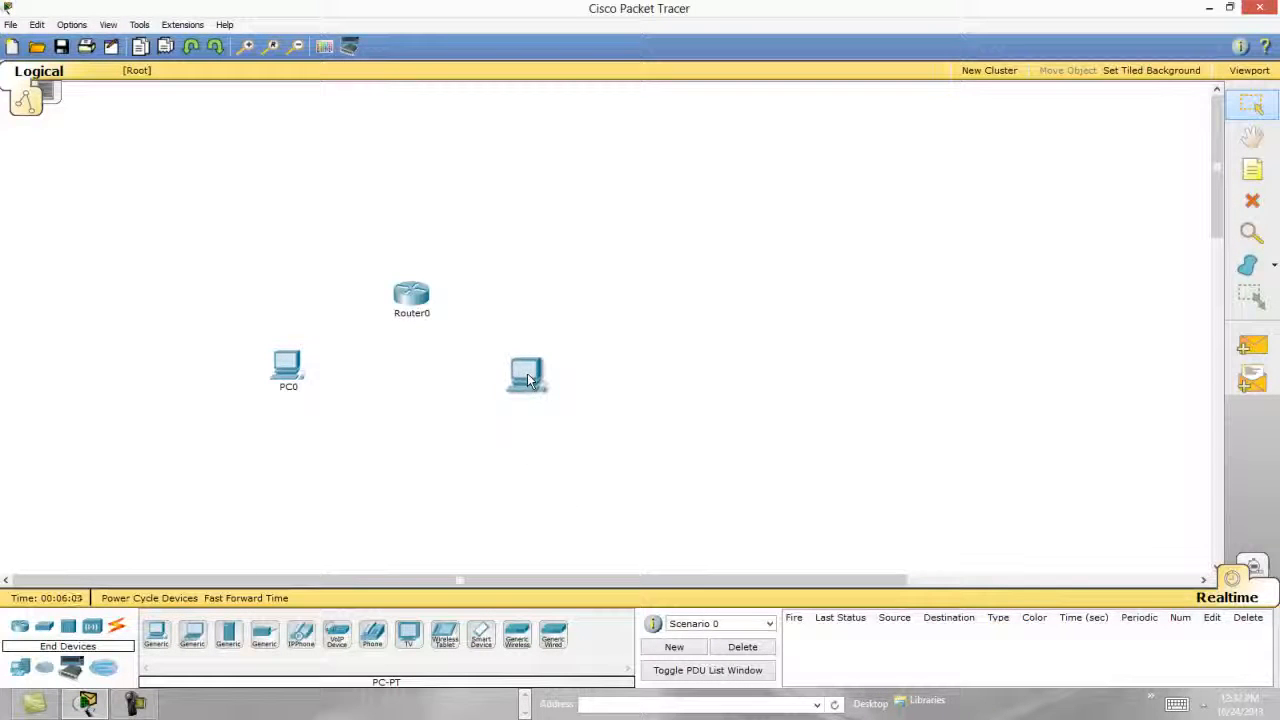
pyautogui.click(527, 375)
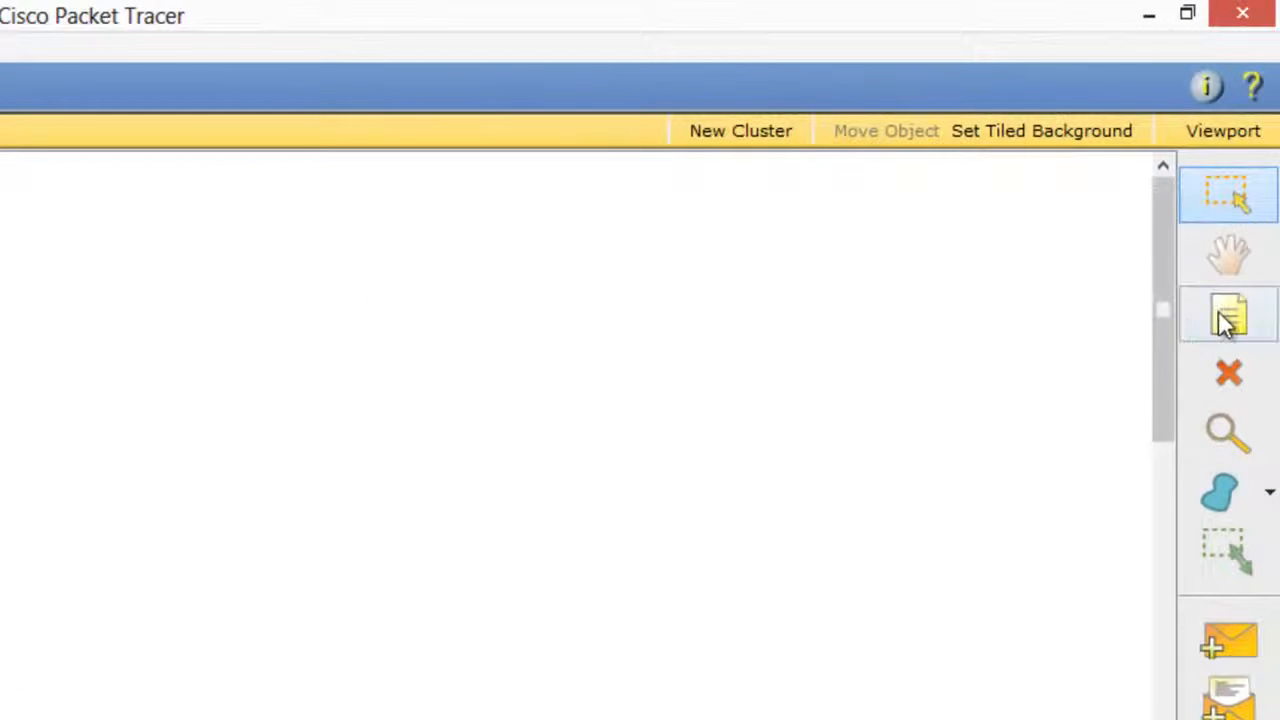
# Add a note reading "192.168.1.2 /24" below PC0.
pyautogui.click(1207, 322)
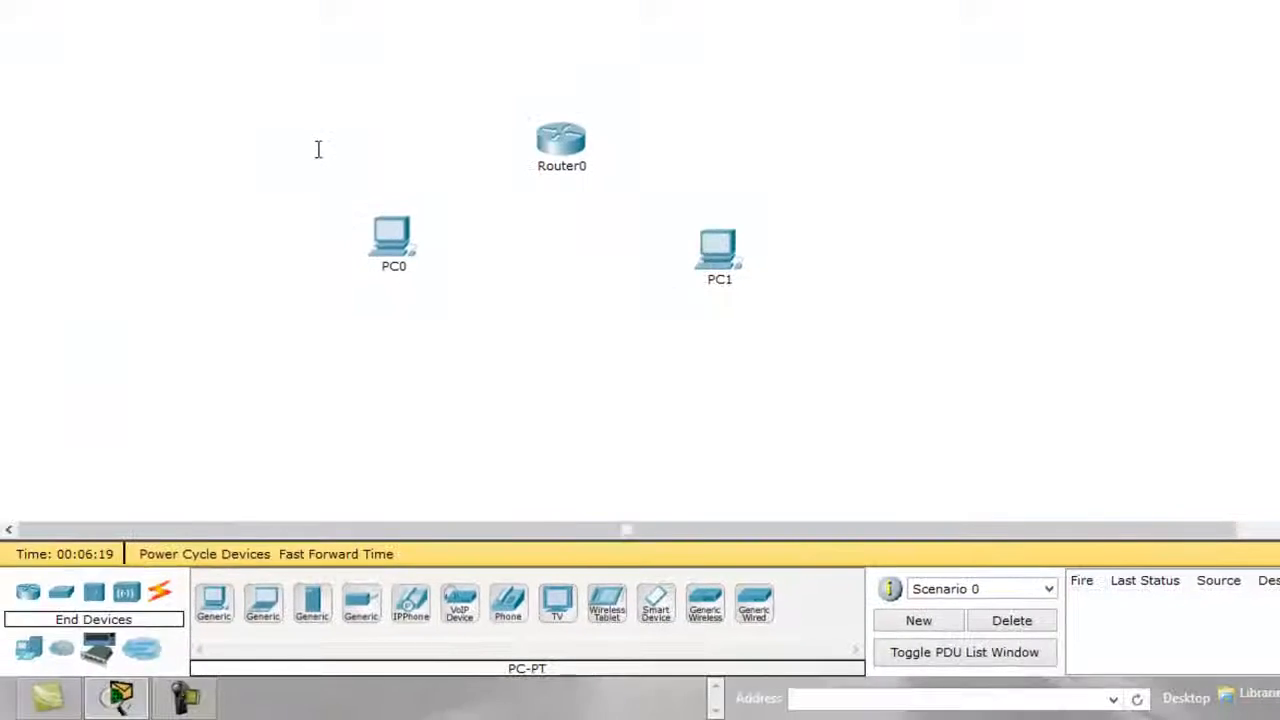
pyautogui.click(318, 148)
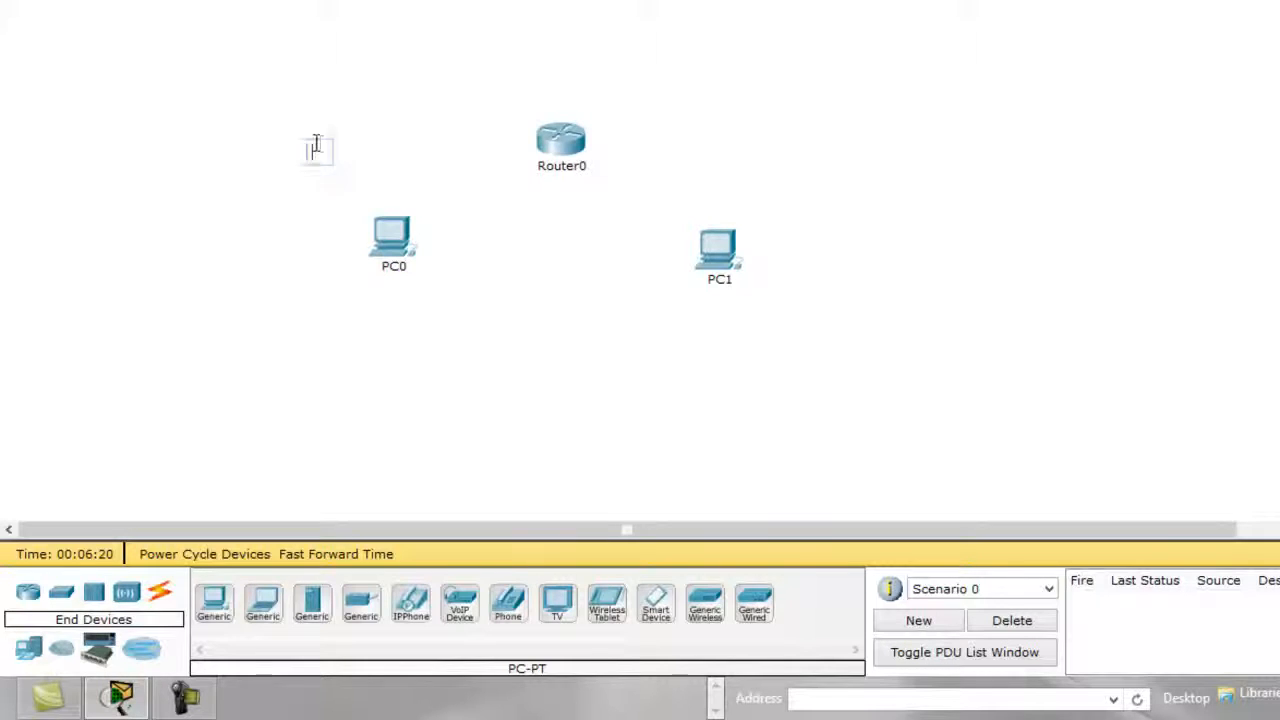
pyautogui.click(345, 290)
pyautogui.click(349, 307)
pyautogui.write('192.168.1.2')
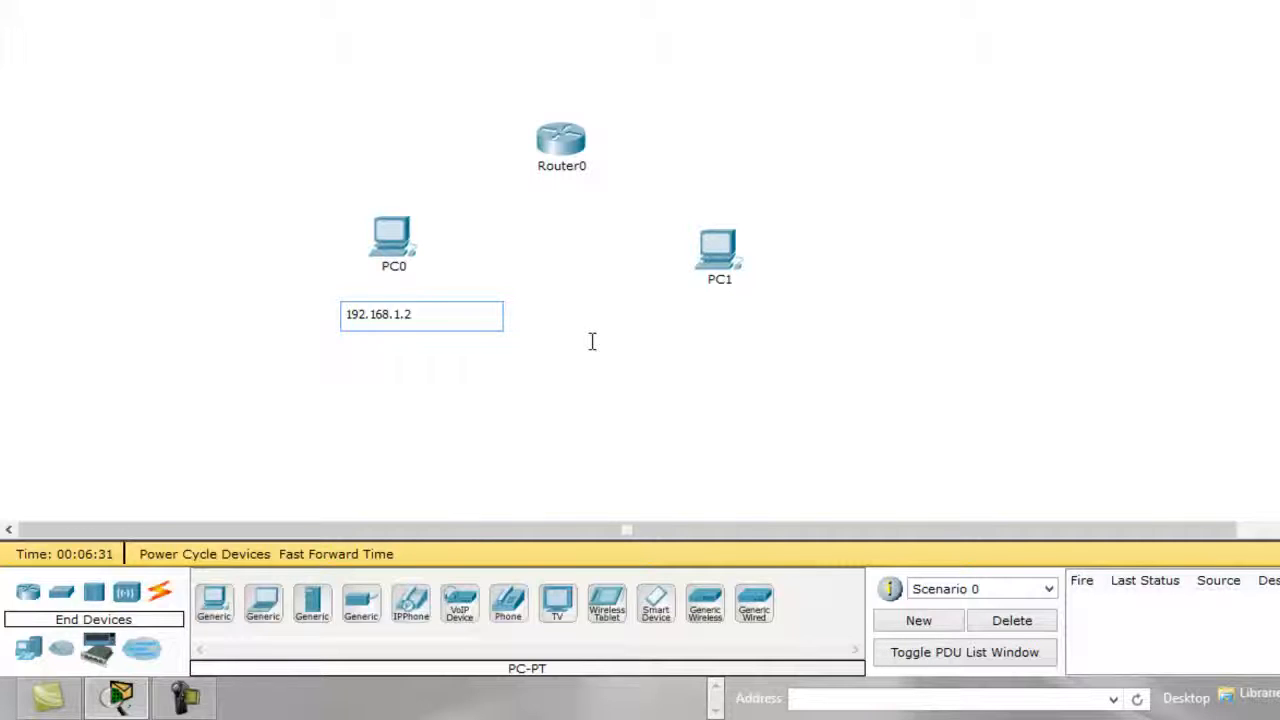
pyautogui.write(' /24')
pyautogui.click(688, 338)
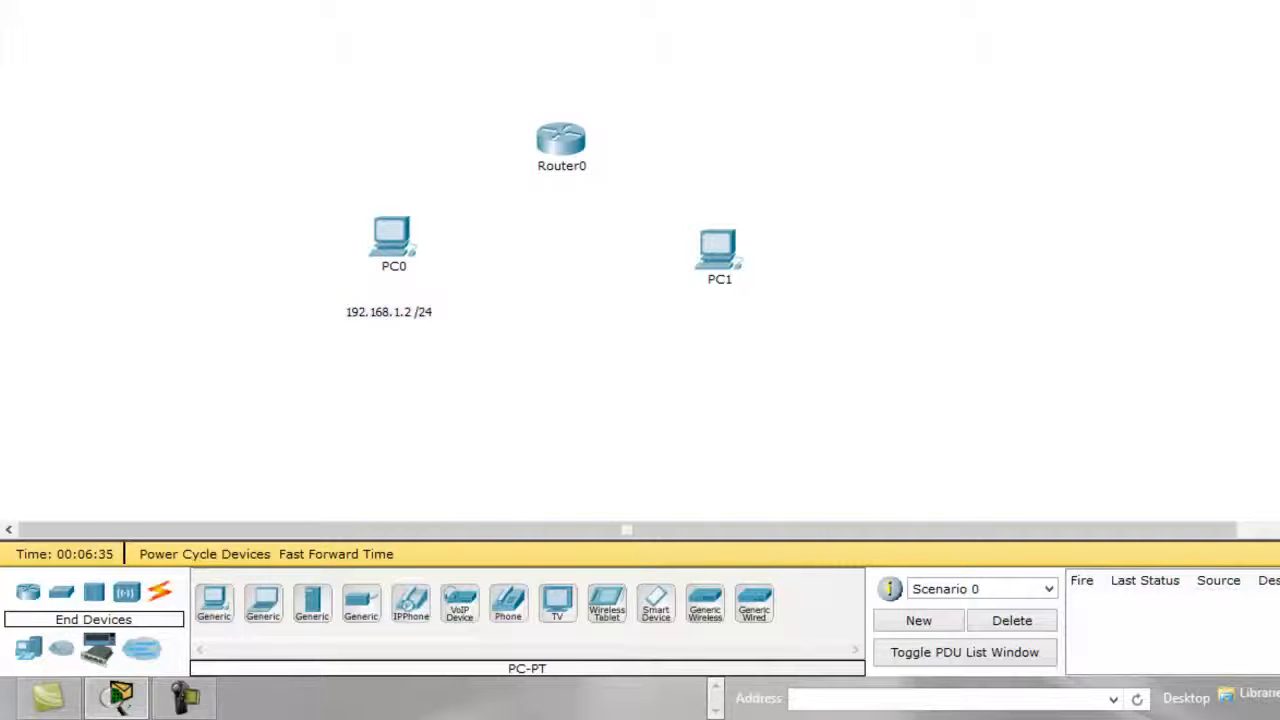
# Add a note reading "172.28.1.2 /24" below PC1.
pyautogui.click(690, 318)
pyautogui.write('172.')
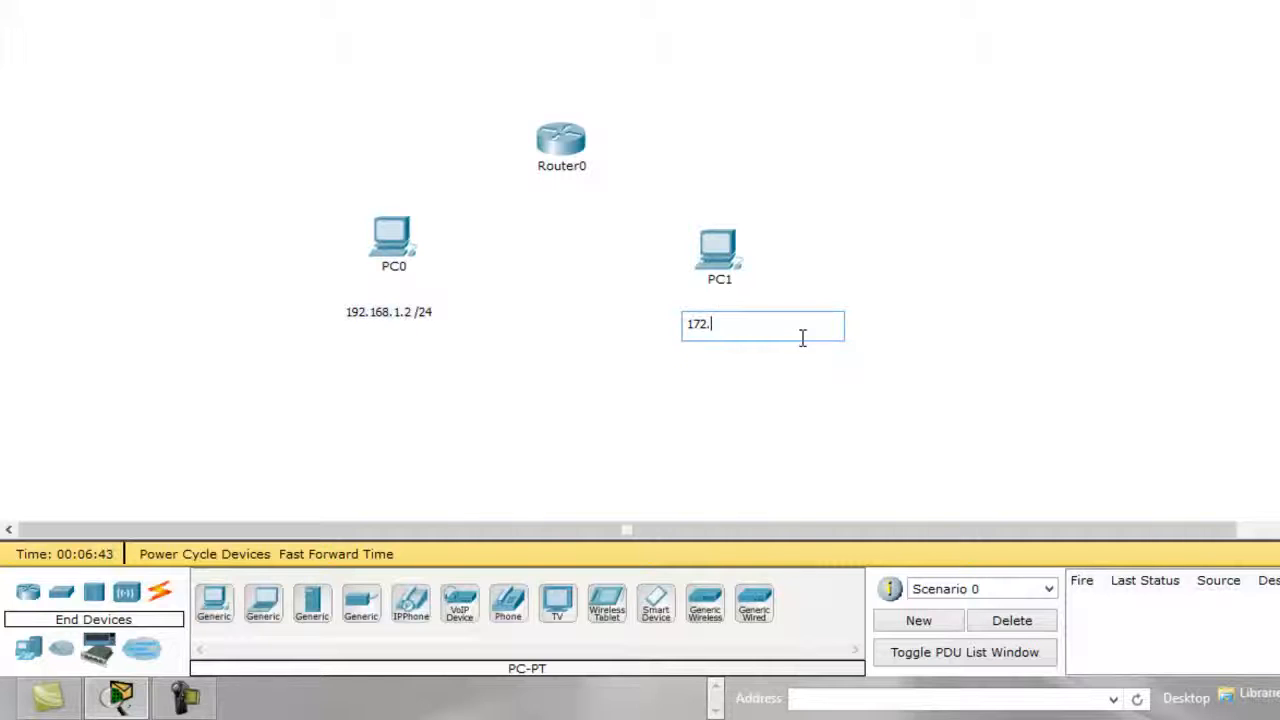
pyautogui.write('28.1.2 /24')
pyautogui.click(817, 263)
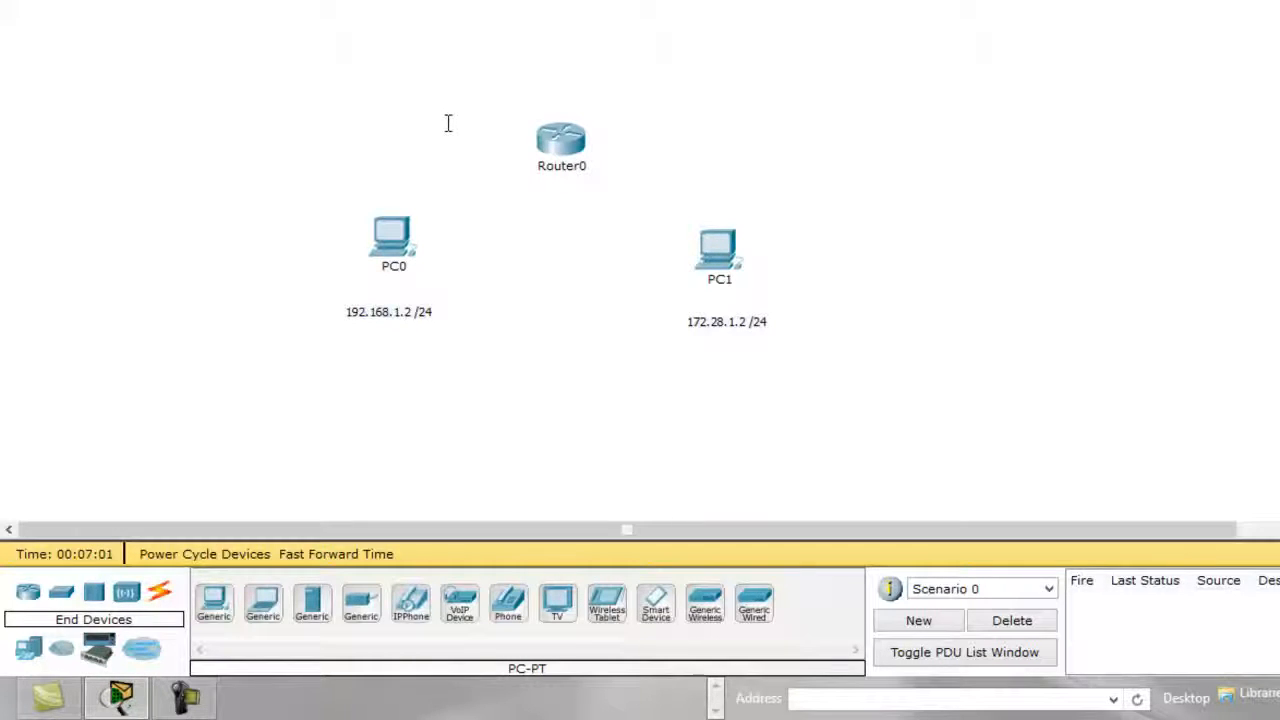
# Add a note reading "192.168.1.1 /24" on the PC0 side of Router0.
pyautogui.click(393, 121)
pyautogui.write('192.168')
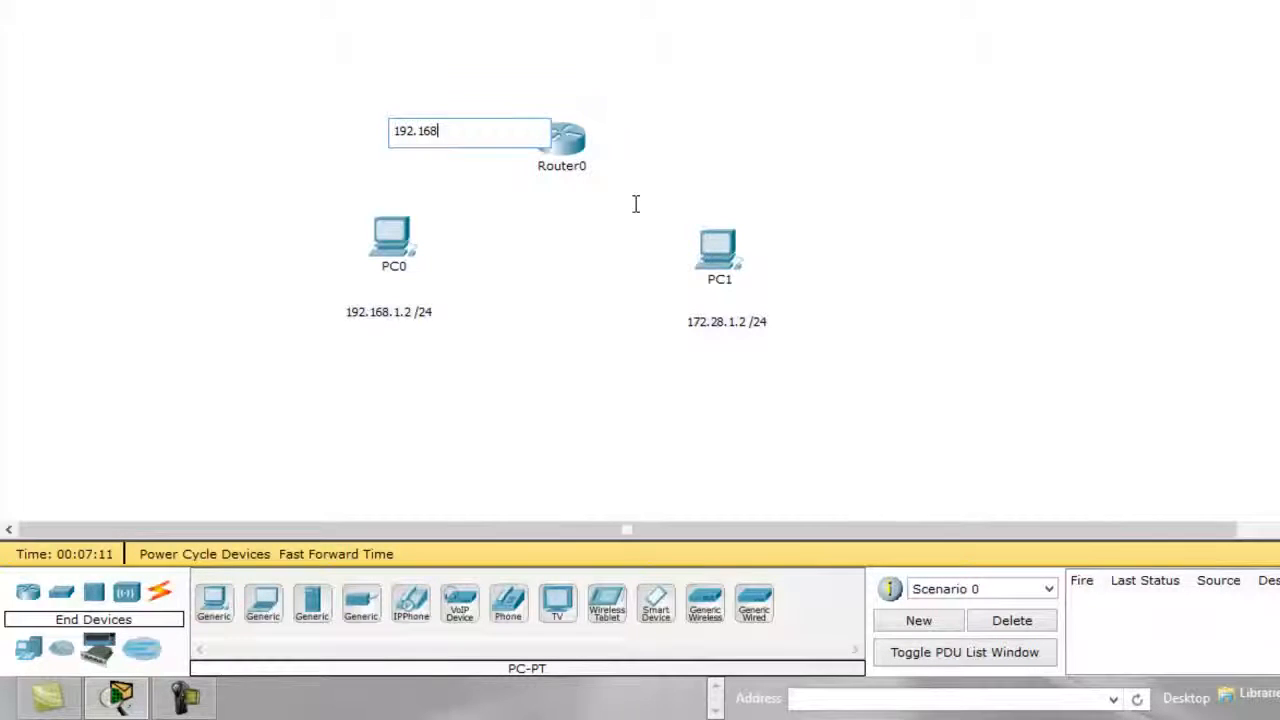
pyautogui.write('1.')
pyautogui.press('BackSpace')
pyautogui.press('BackSpace')
pyautogui.write('.1.1 /24')
pyautogui.click(638, 189)
# Prefix the router's 192.168.1.1 /24 note with the interface label "F0/0:".
pyautogui.click(449, 128)
pyautogui.write('F0/0:')
pyautogui.click(645, 165)
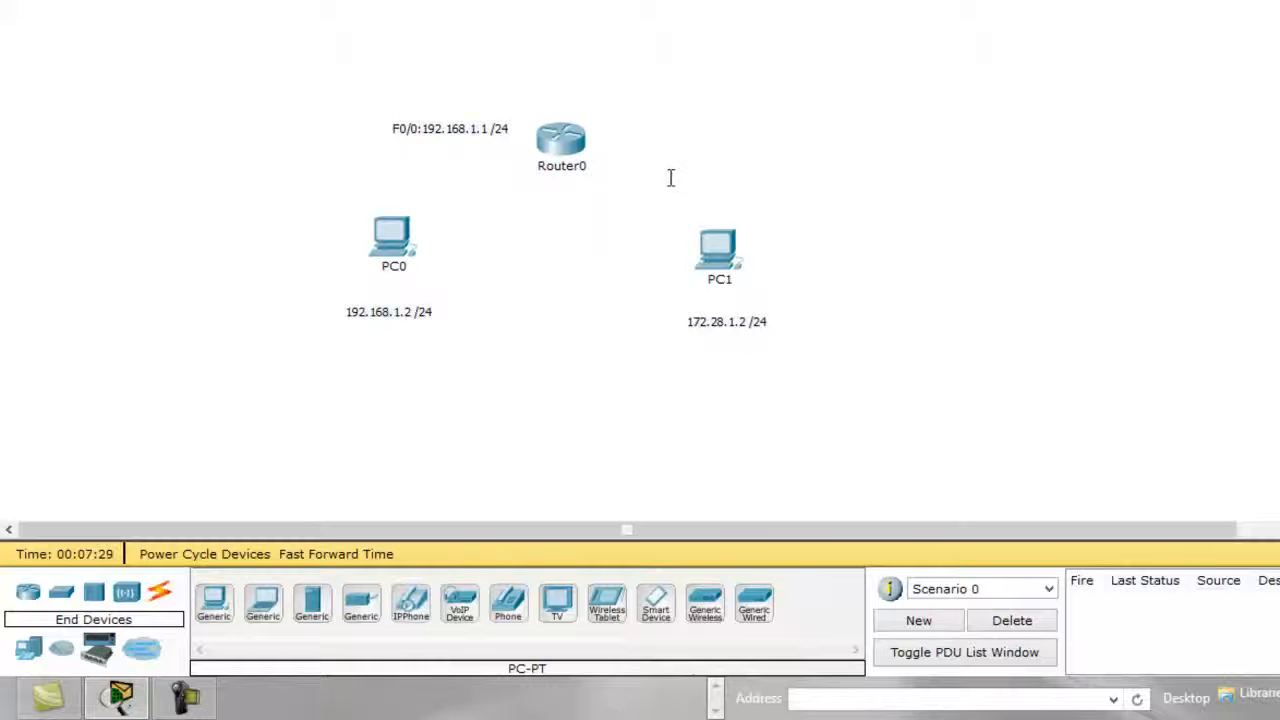
# Add a note reading "F0/1: 172.28.1.1/24" on the PC1 side of Router0.
pyautogui.click(626, 152)
pyautogui.write('F0')
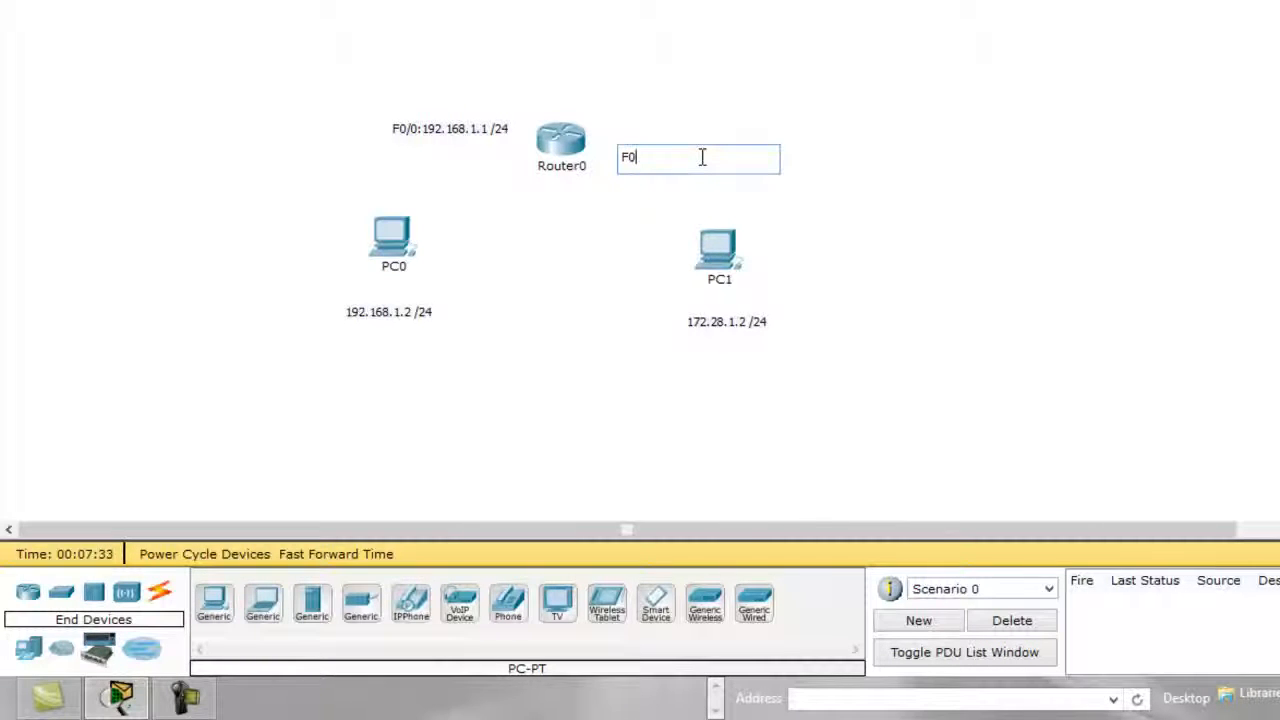
pyautogui.write('/1: 172.28.1.1/24')
pyautogui.click(723, 60)
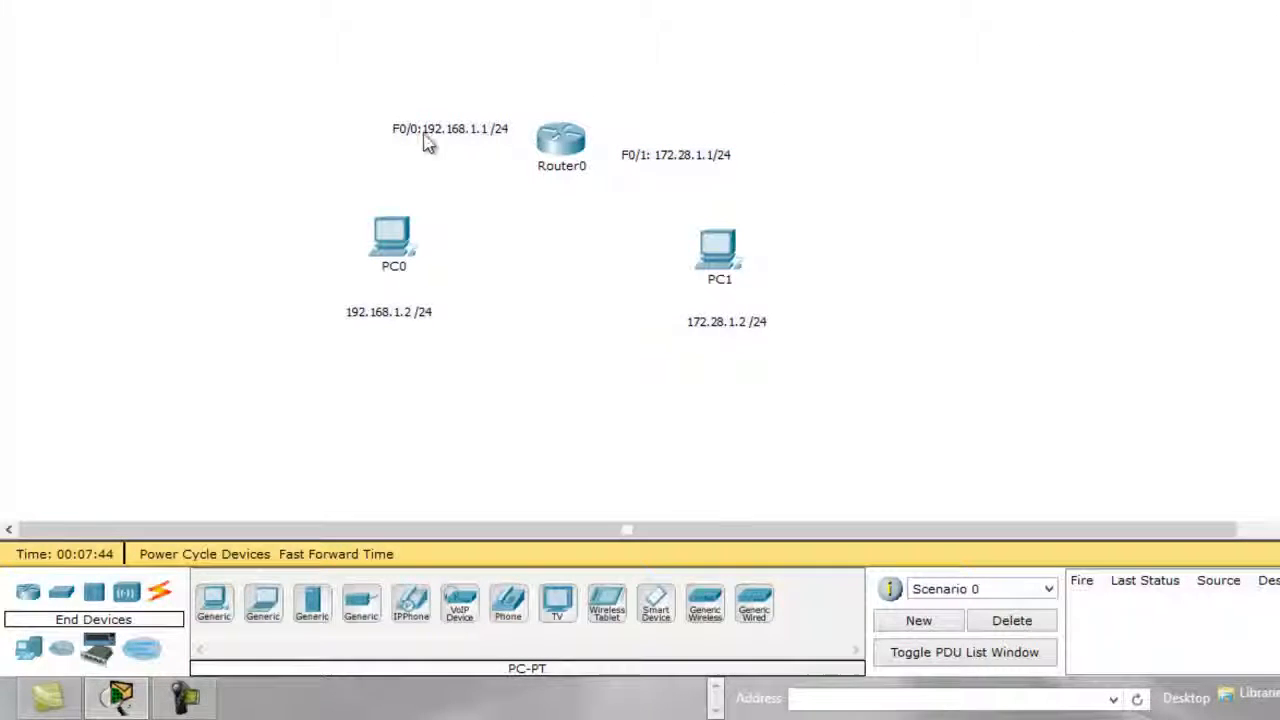
# Open Router0's command line interface and decline the initial configuration dialog to reach the user prompt.
pyautogui.moveTo(574, 143)
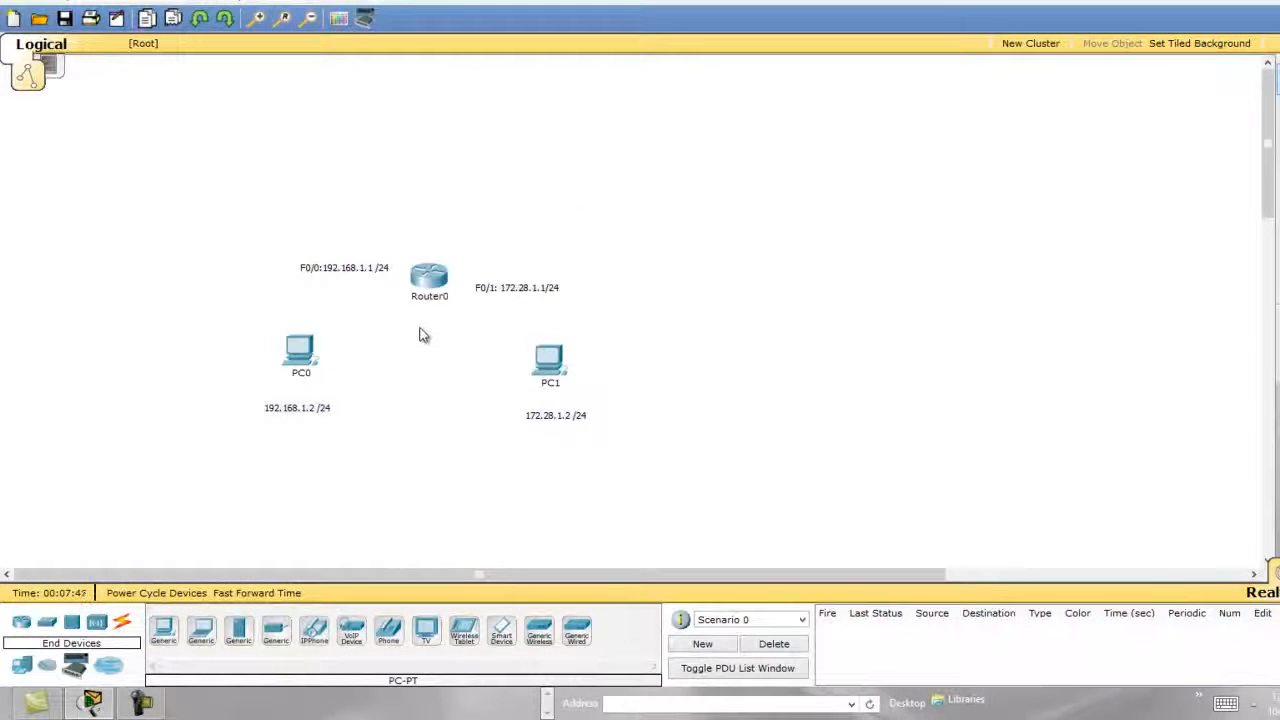
pyautogui.click(430, 278)
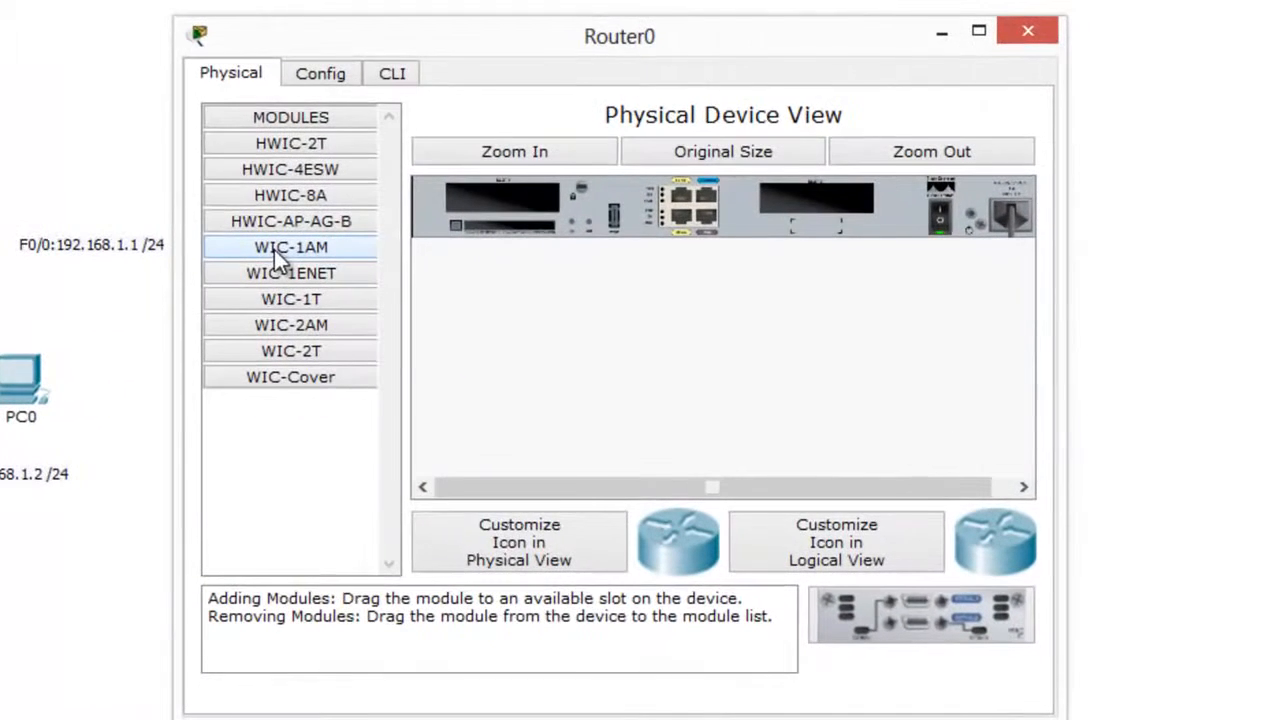
pyautogui.click(385, 73)
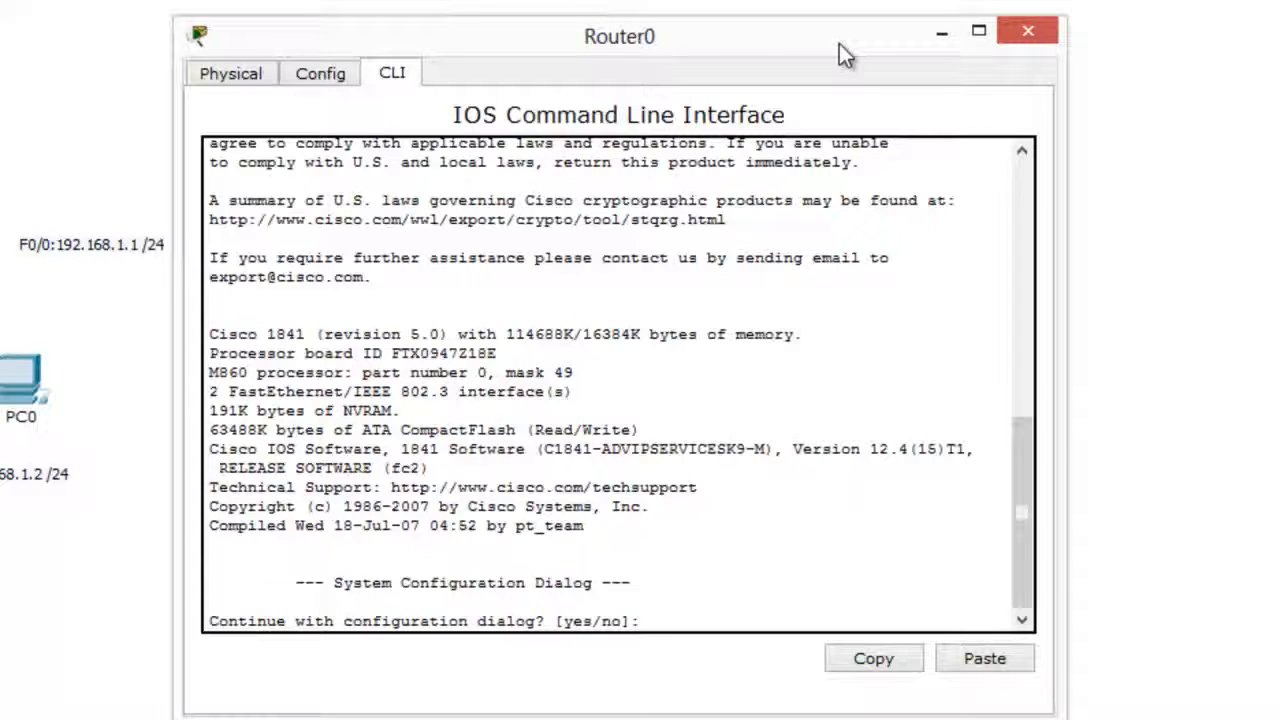
pyautogui.write('n')
pyautogui.press('Return')
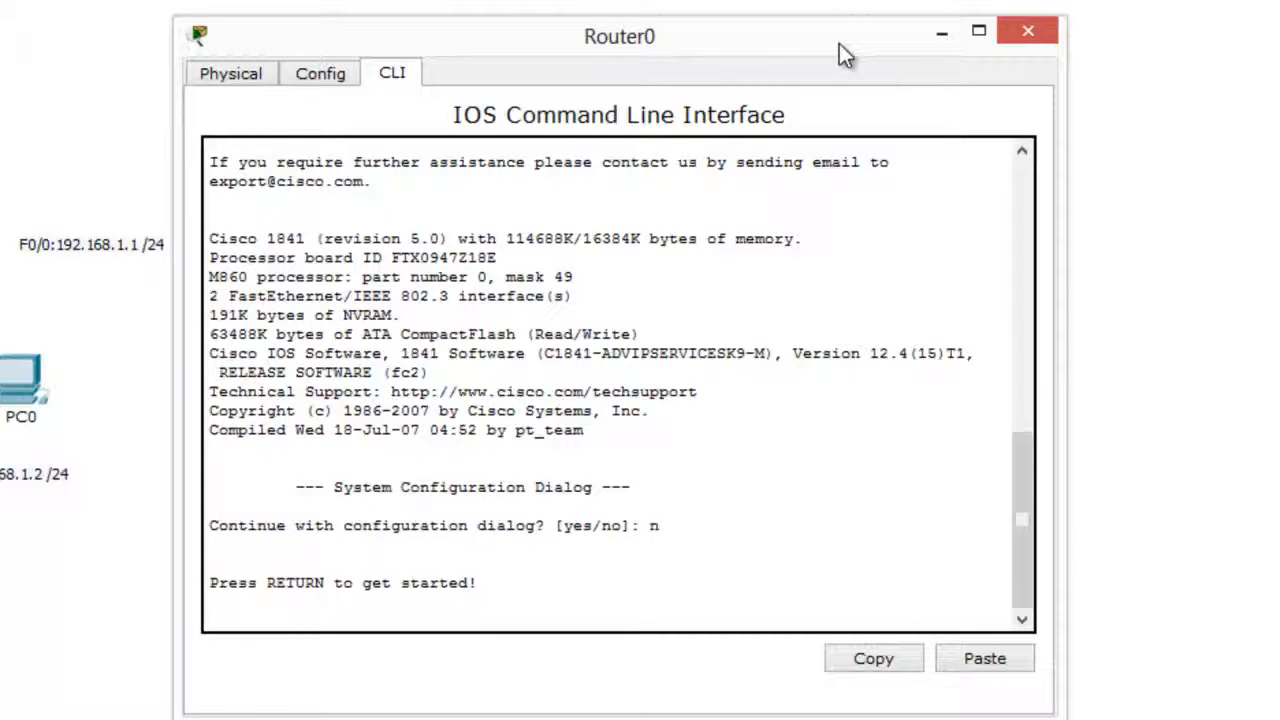
pyautogui.press('Return')
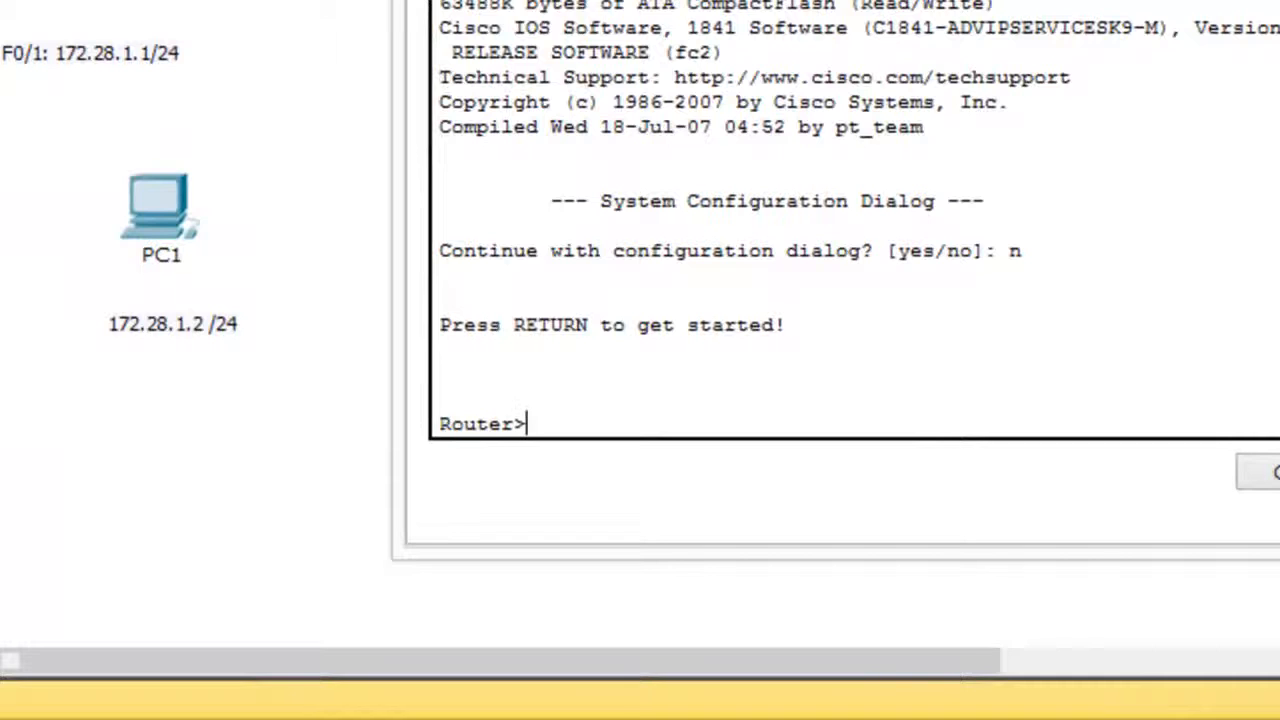
# Enter privileged mode with enable and go into global configuration mode with conf t.
pyautogui.write('enable')
pyautogui.press('Return')
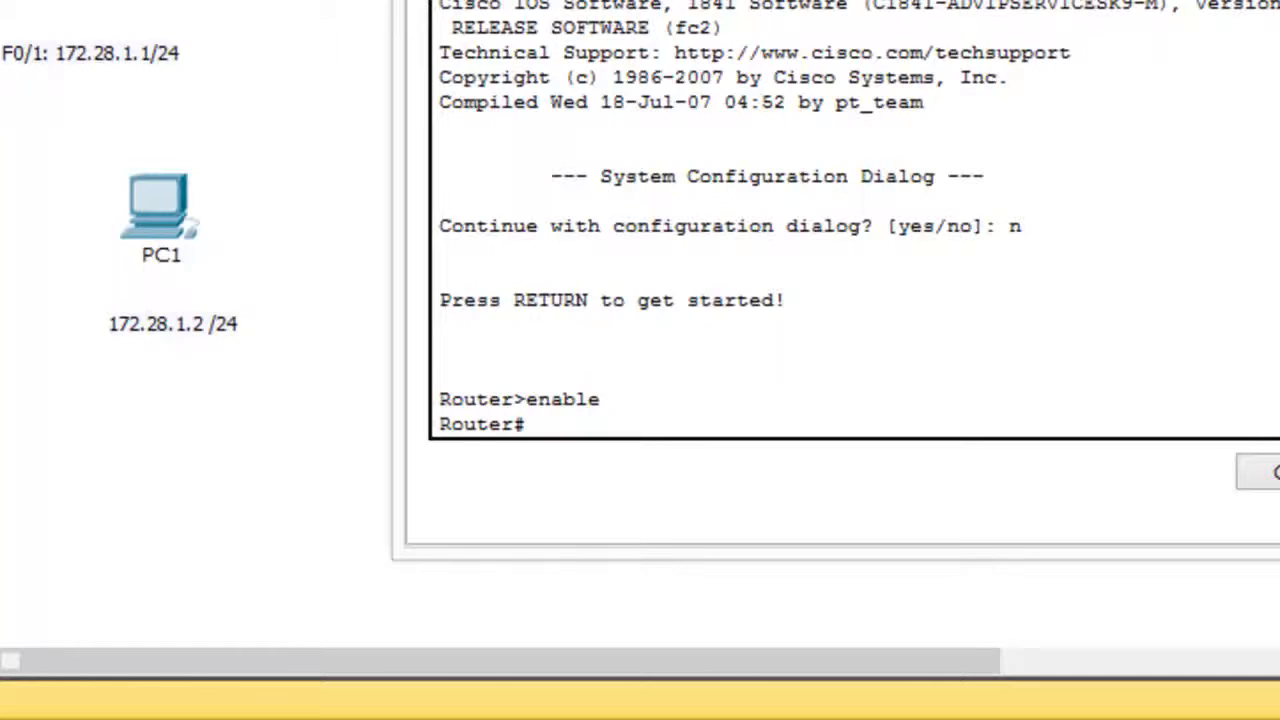
pyautogui.write('conf t')
pyautogui.press('Return')
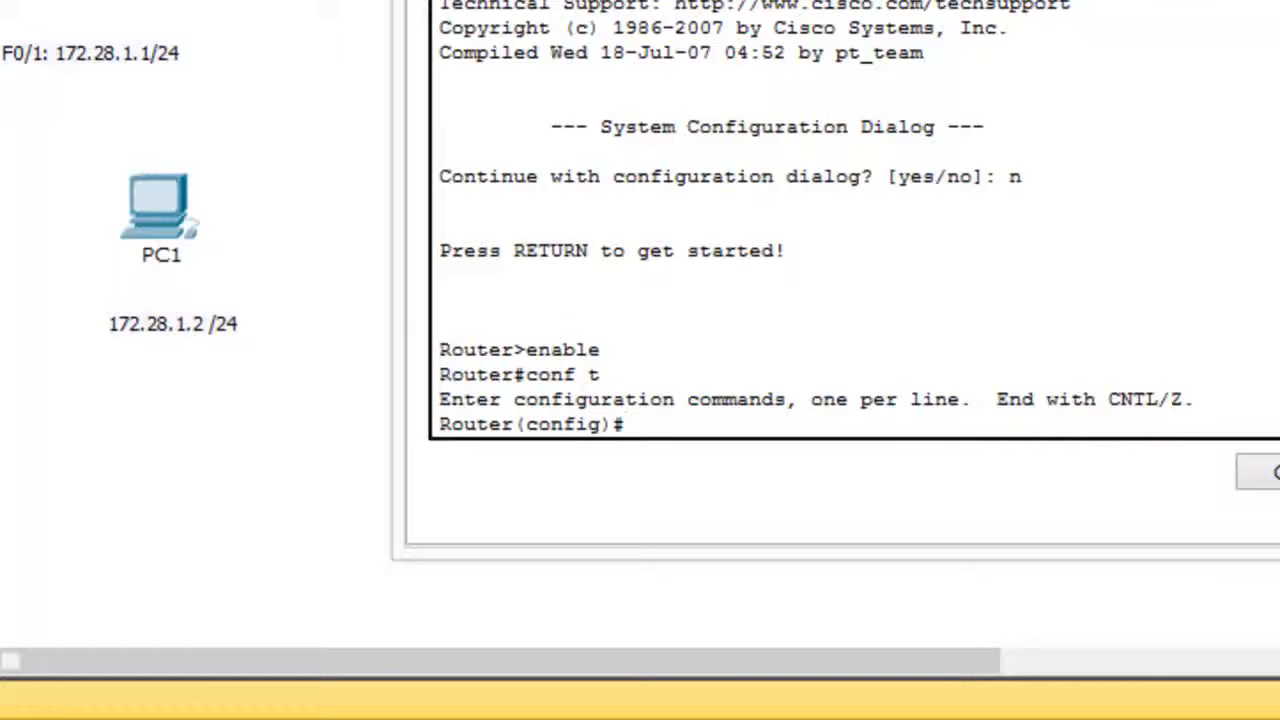
# Set the router's hostname to R1.
pyautogui.write('hostname')
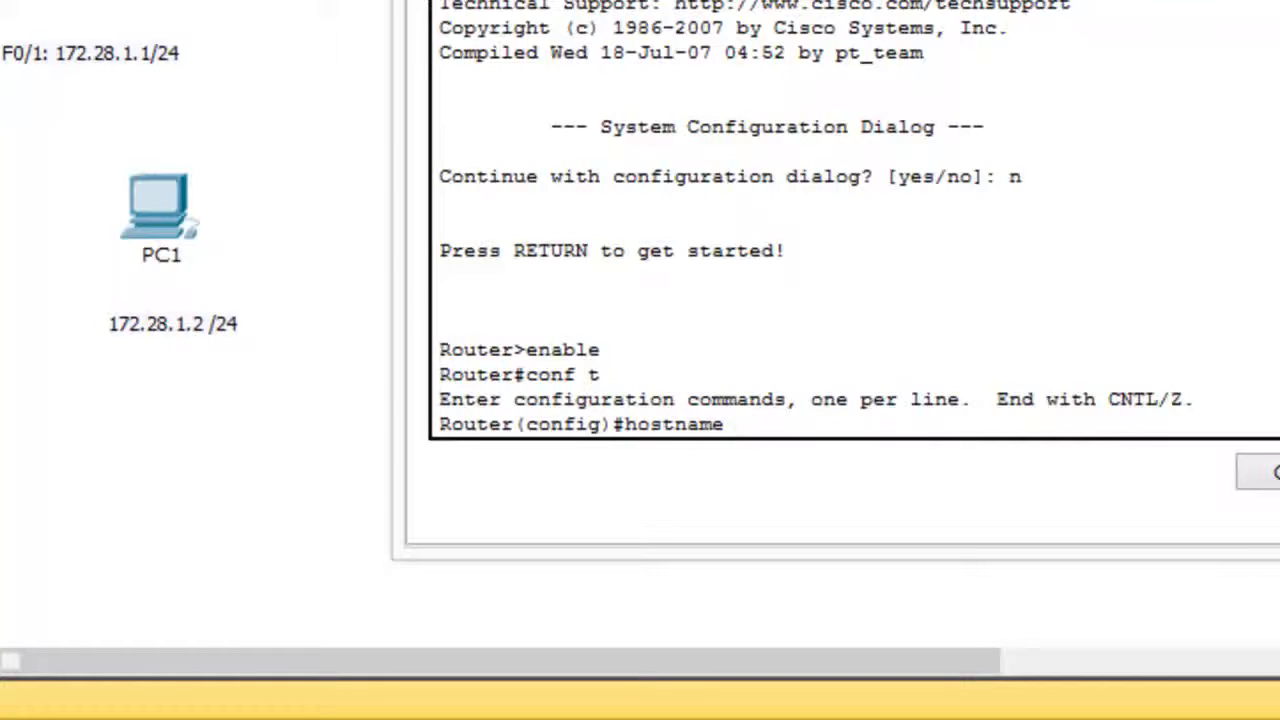
pyautogui.write(' R1')
pyautogui.press('Return')
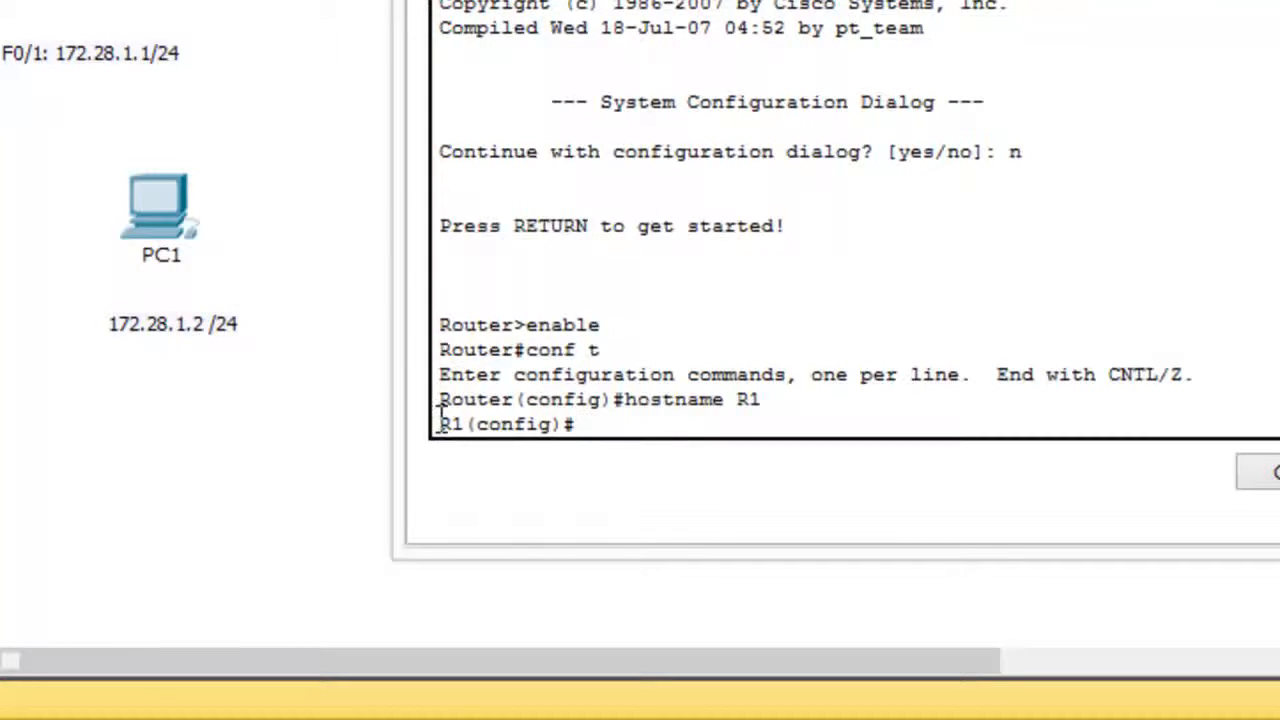
pyautogui.moveTo(439, 424); pyautogui.dragTo(553, 426)
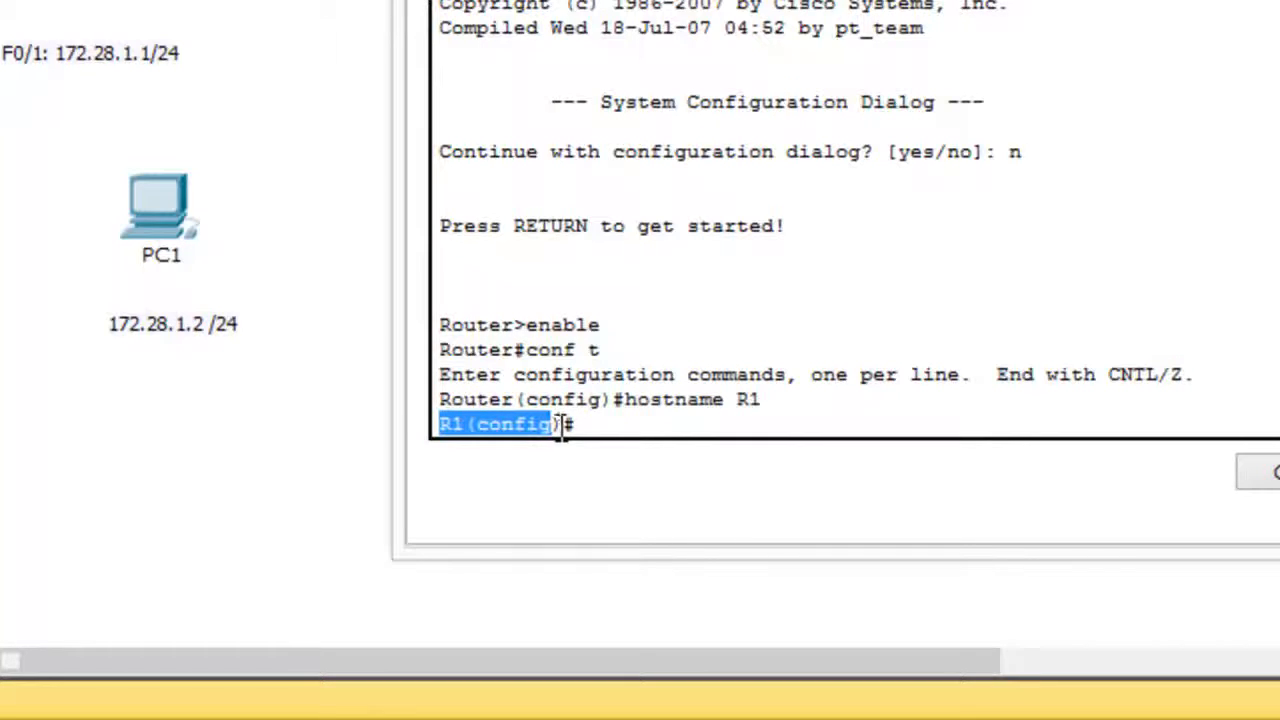
pyautogui.click(632, 425)
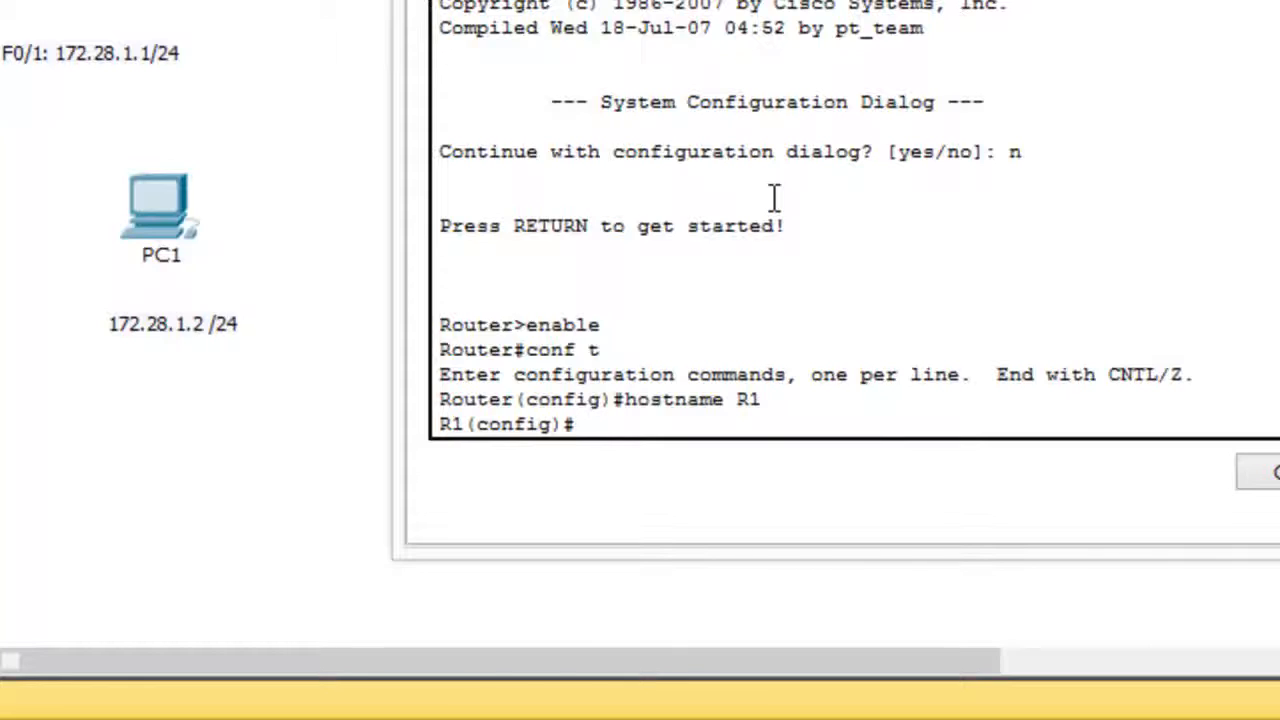
# Try to set the privileged-mode password with the command spelled "enable secert".
pyautogui.write('enable secert')
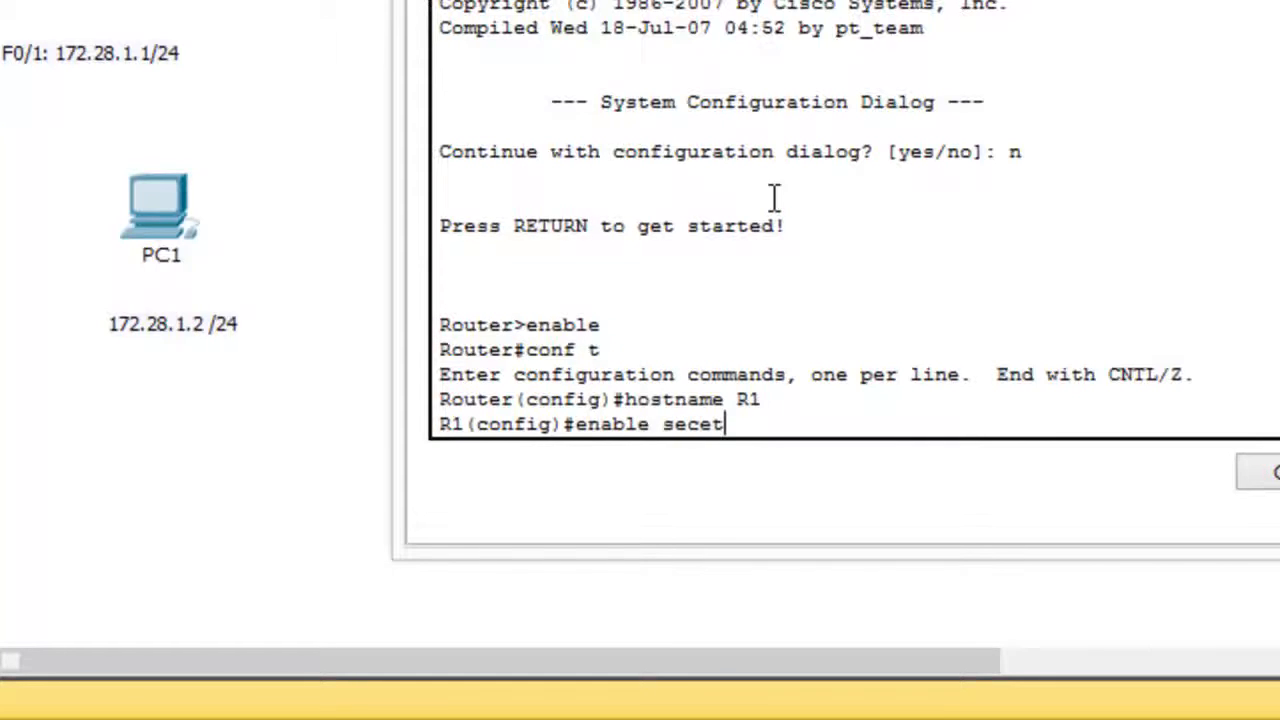
pyautogui.write(' class')
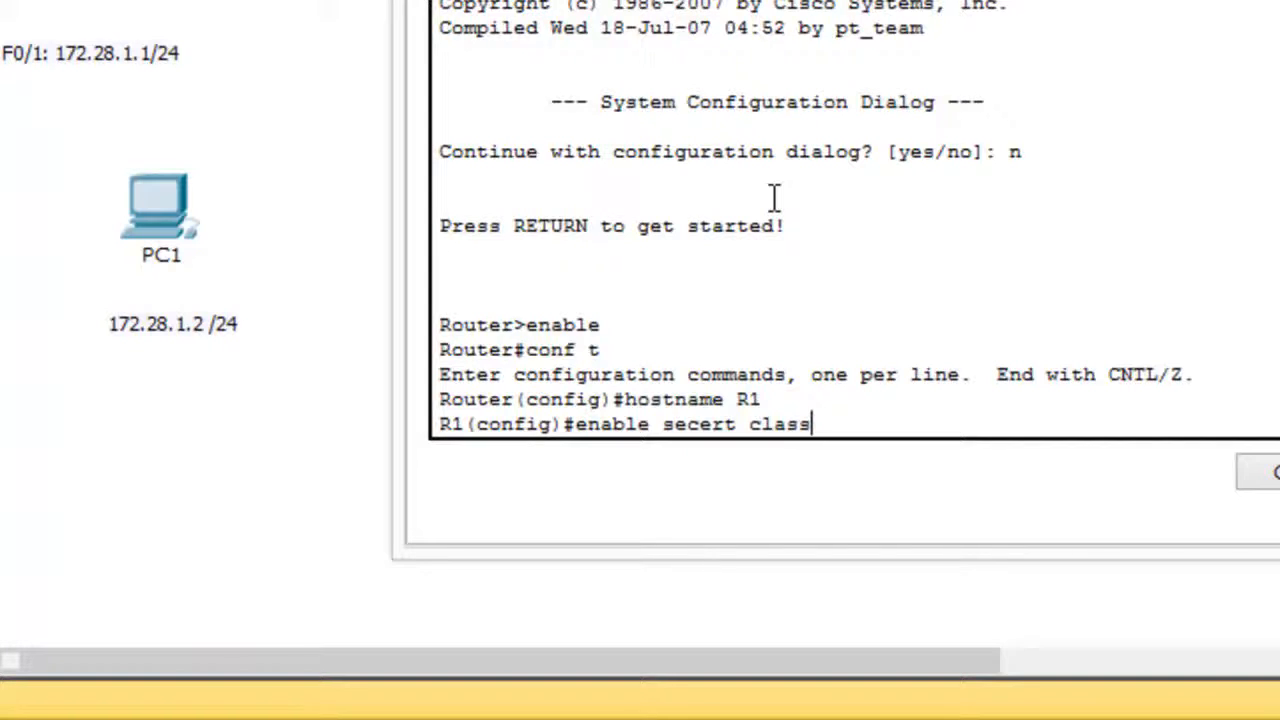
pyautogui.press('Return')
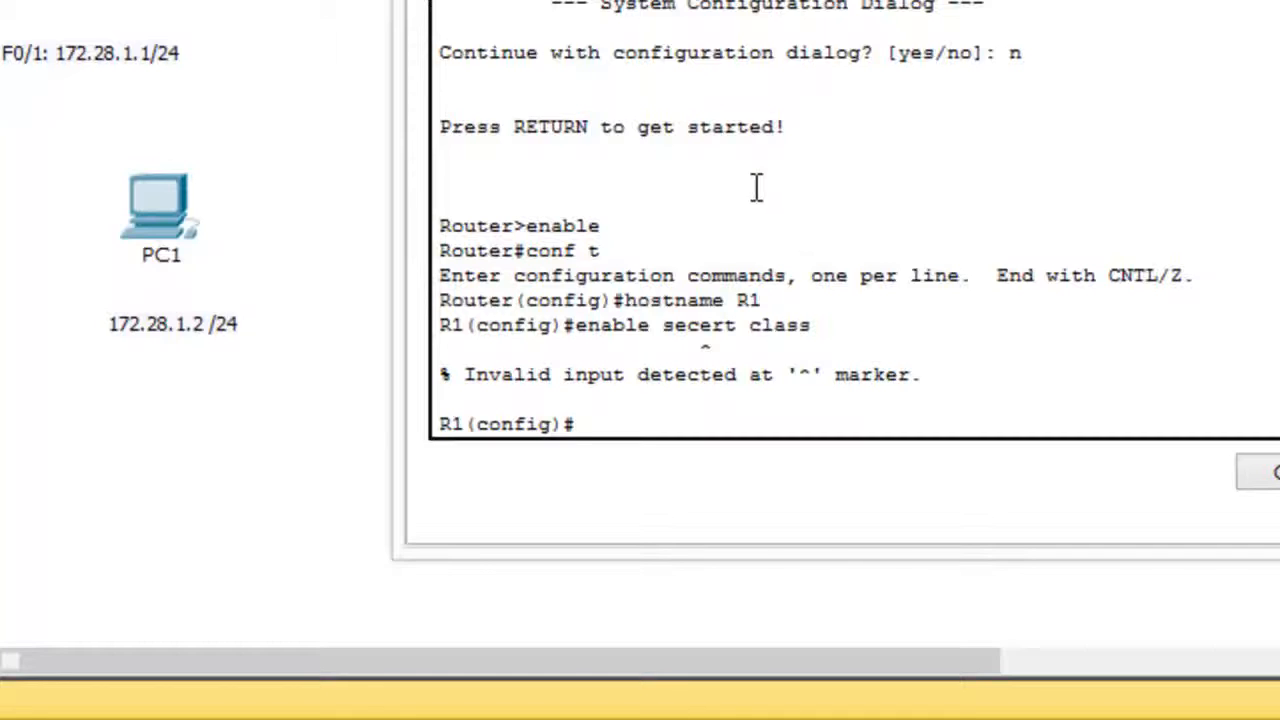
pyautogui.doubleClick(700, 348)
pyautogui.click(666, 405)
# Set the router's encrypted privileged-mode password with the enable secret command.
pyautogui.write('enable ')
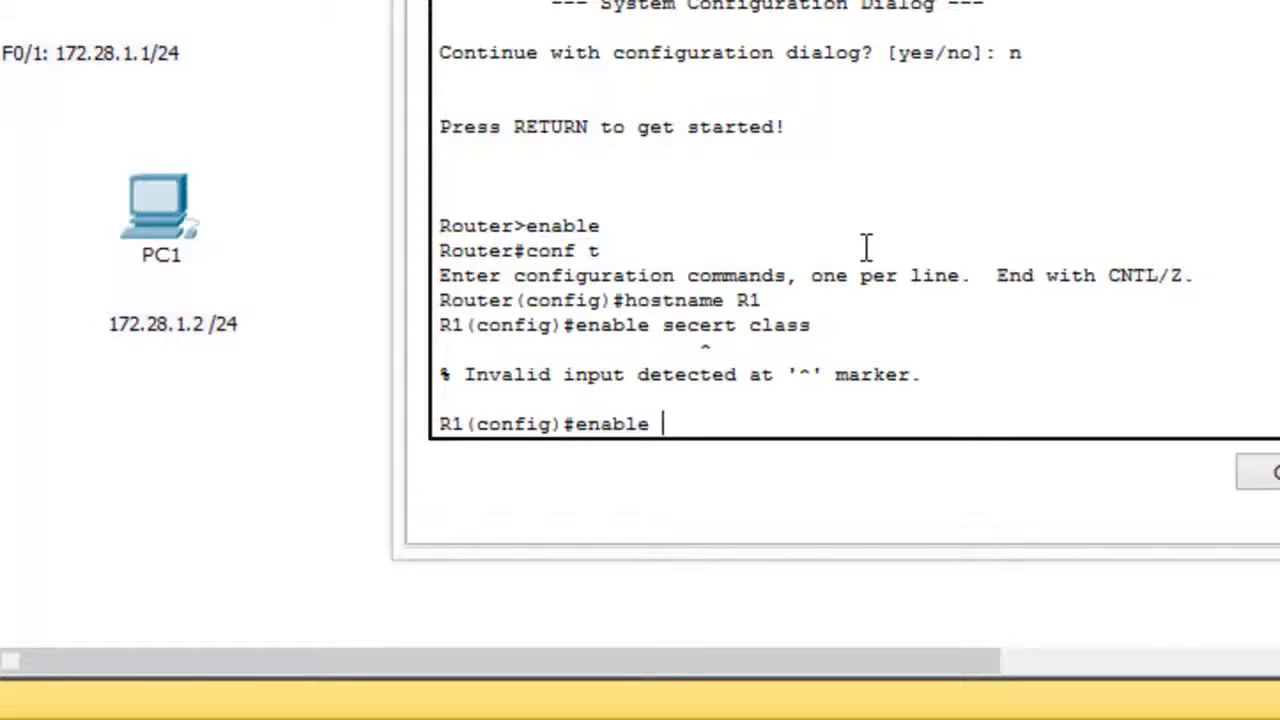
pyautogui.write('sec')
pyautogui.press('Tab')
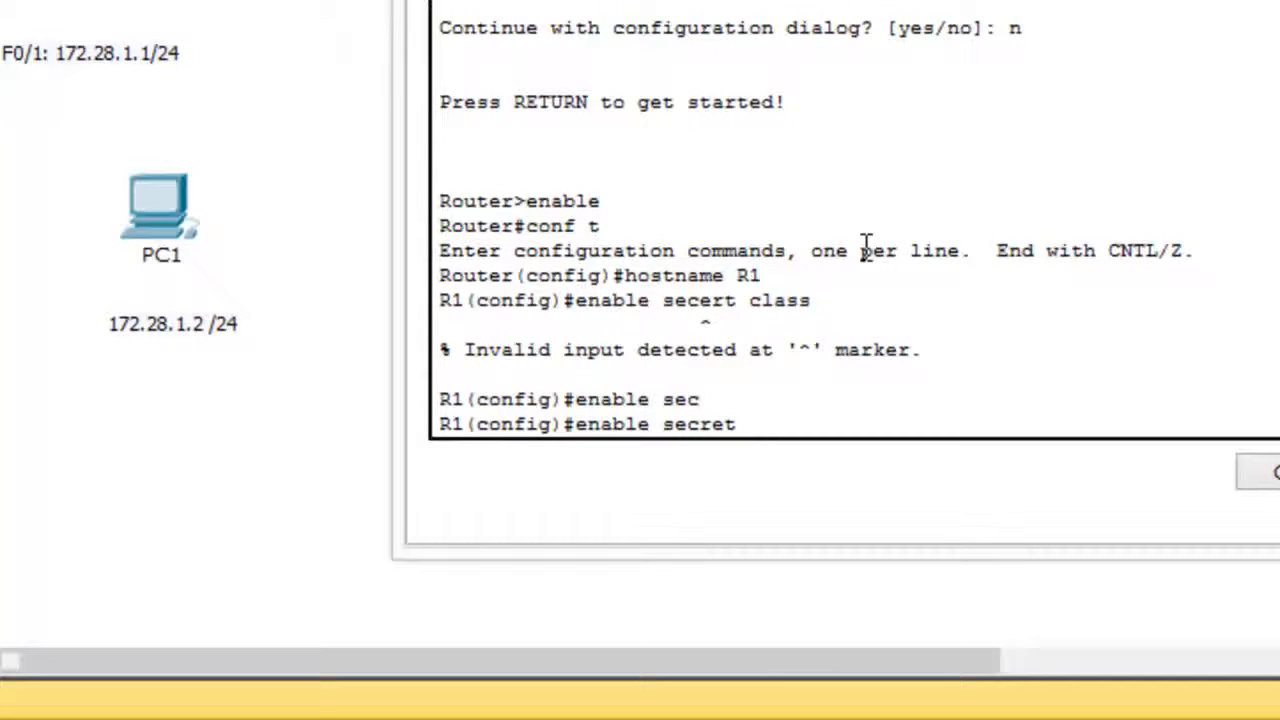
pyautogui.write('class')
pyautogui.press('Return')
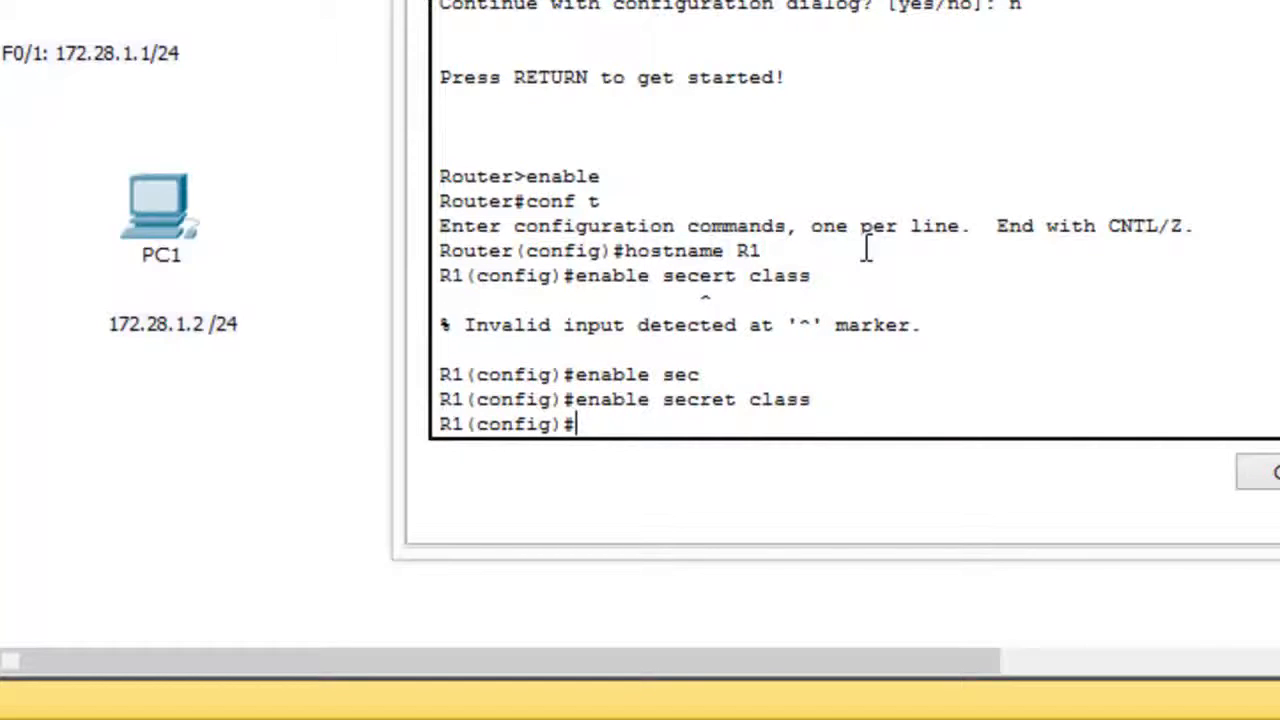
# Set the password on console line 0, enable login there, and return to global configuration mode.
pyautogui.write('line con 0')
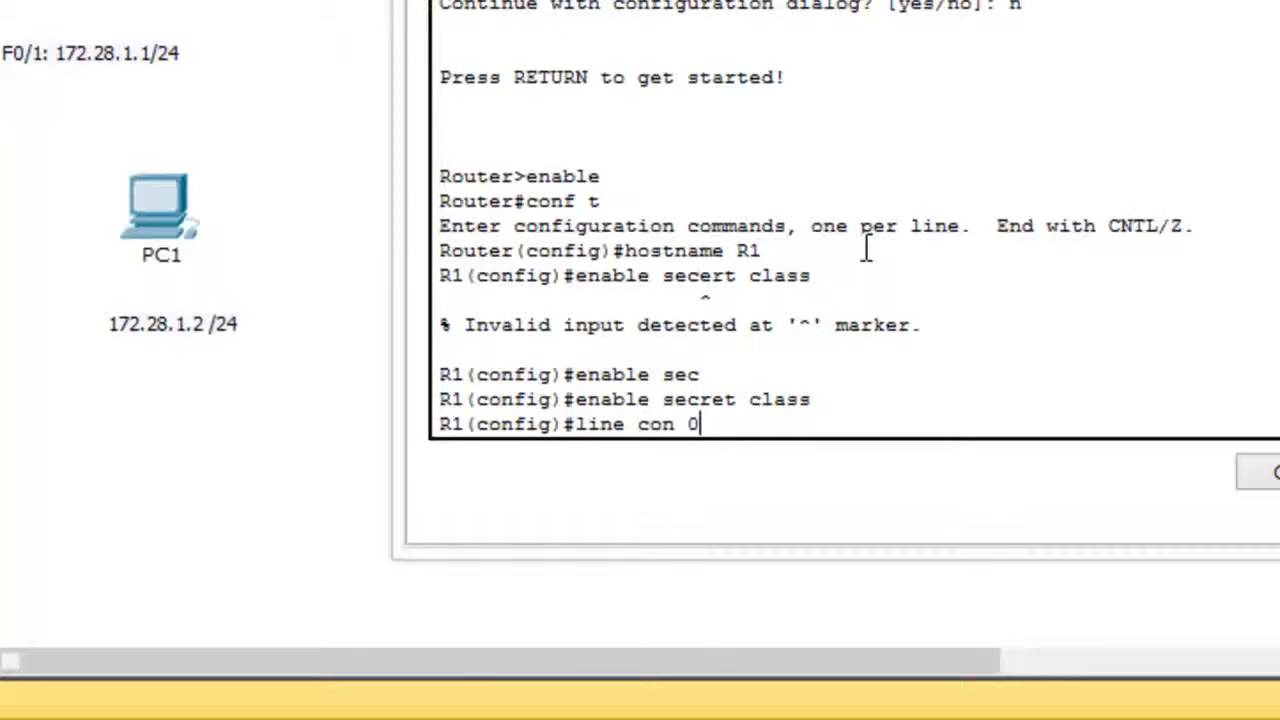
pyautogui.press('Return')
pyautogui.write('p')
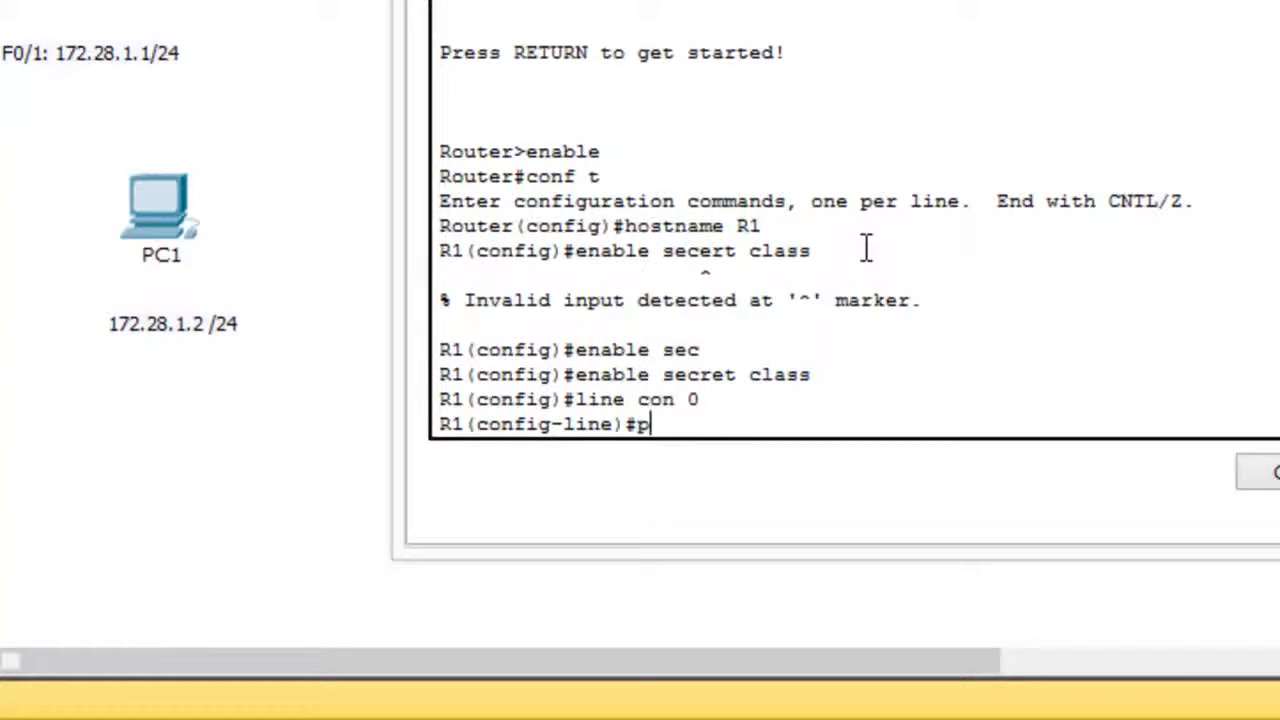
pyautogui.write('assword cisc')
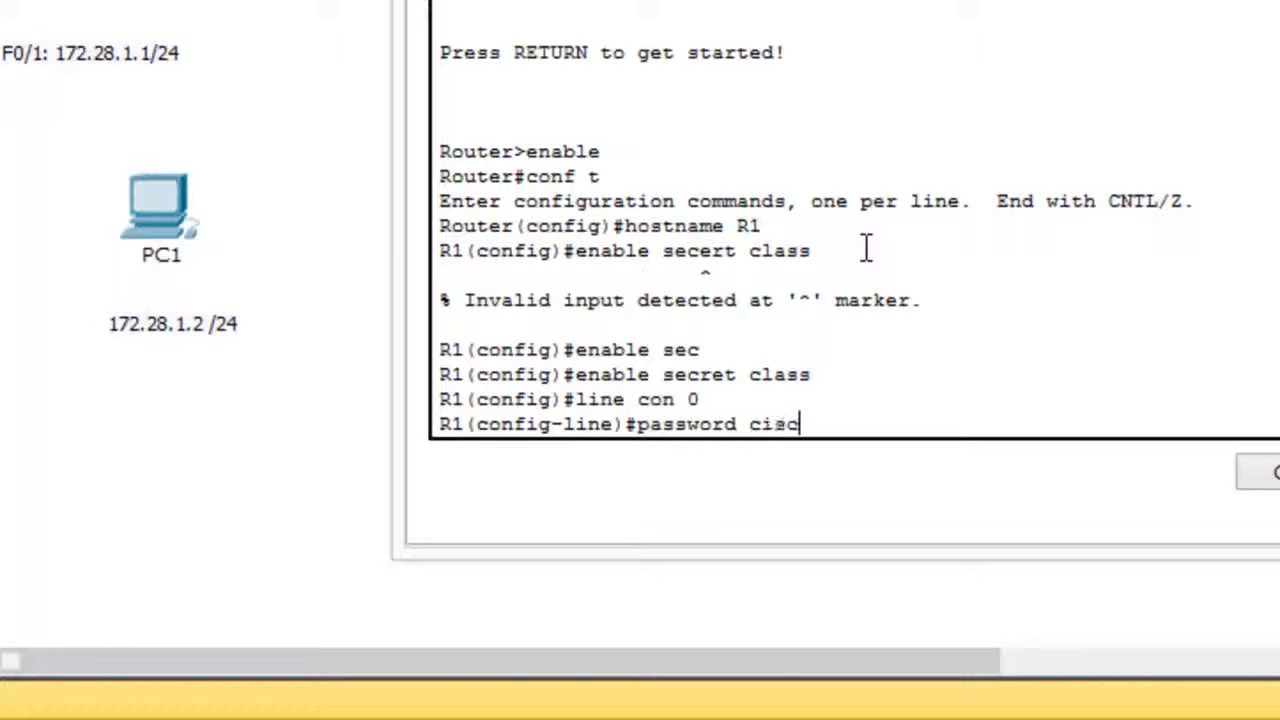
pyautogui.write('o')
pyautogui.press('Return')
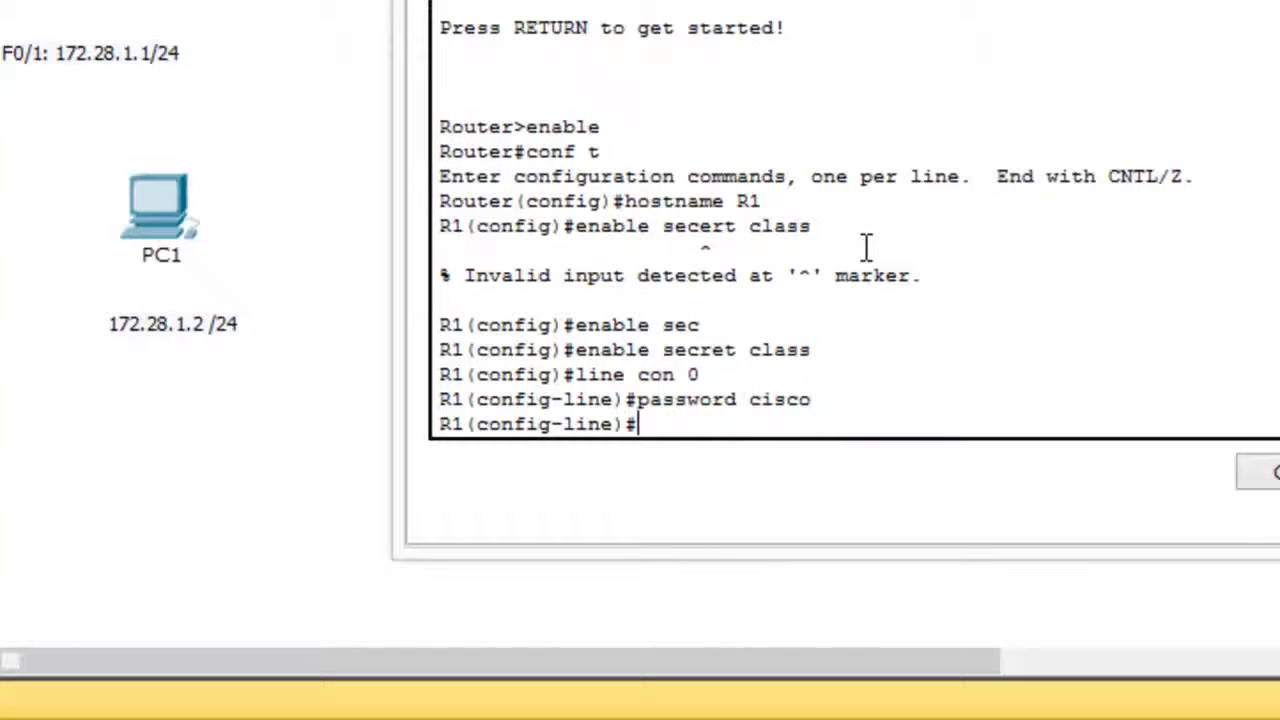
pyautogui.write('login')
pyautogui.press('Return')
pyautogui.write('exit')
pyautogui.press('Return')
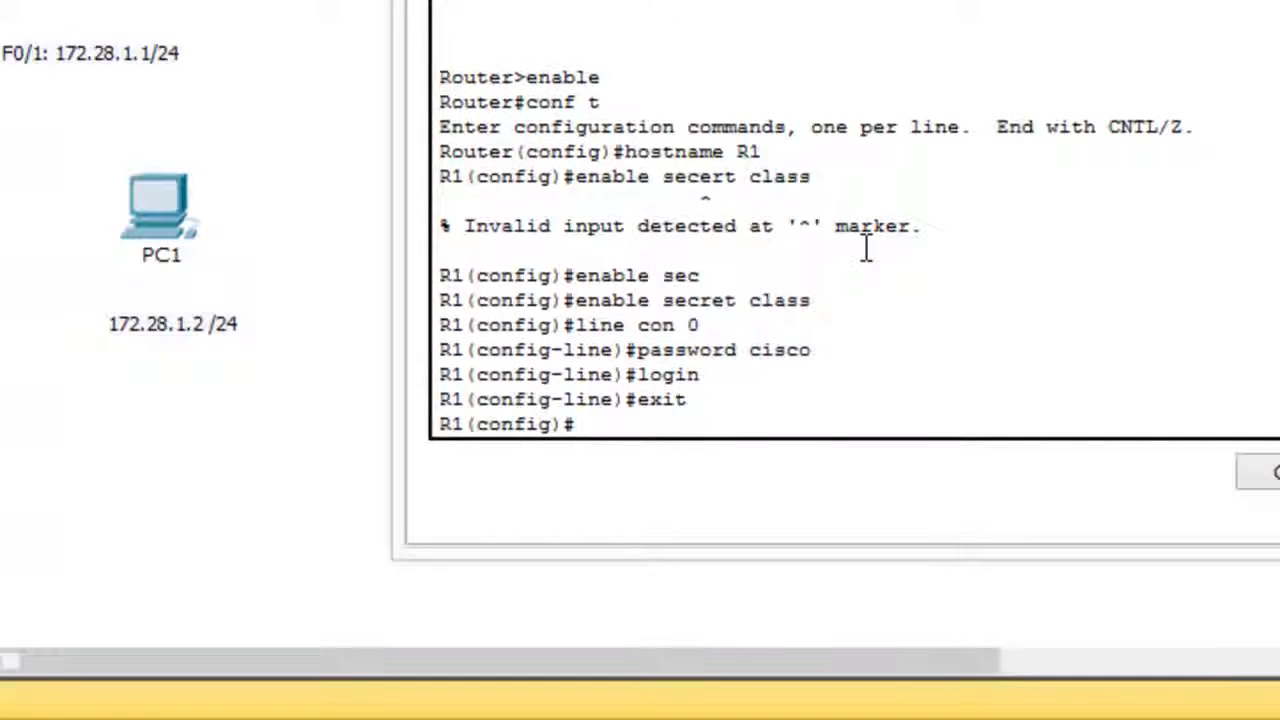
# Set the password on vty lines 0 4, enable login there, and return to global configuration mode.
pyautogui.write('line vty ')
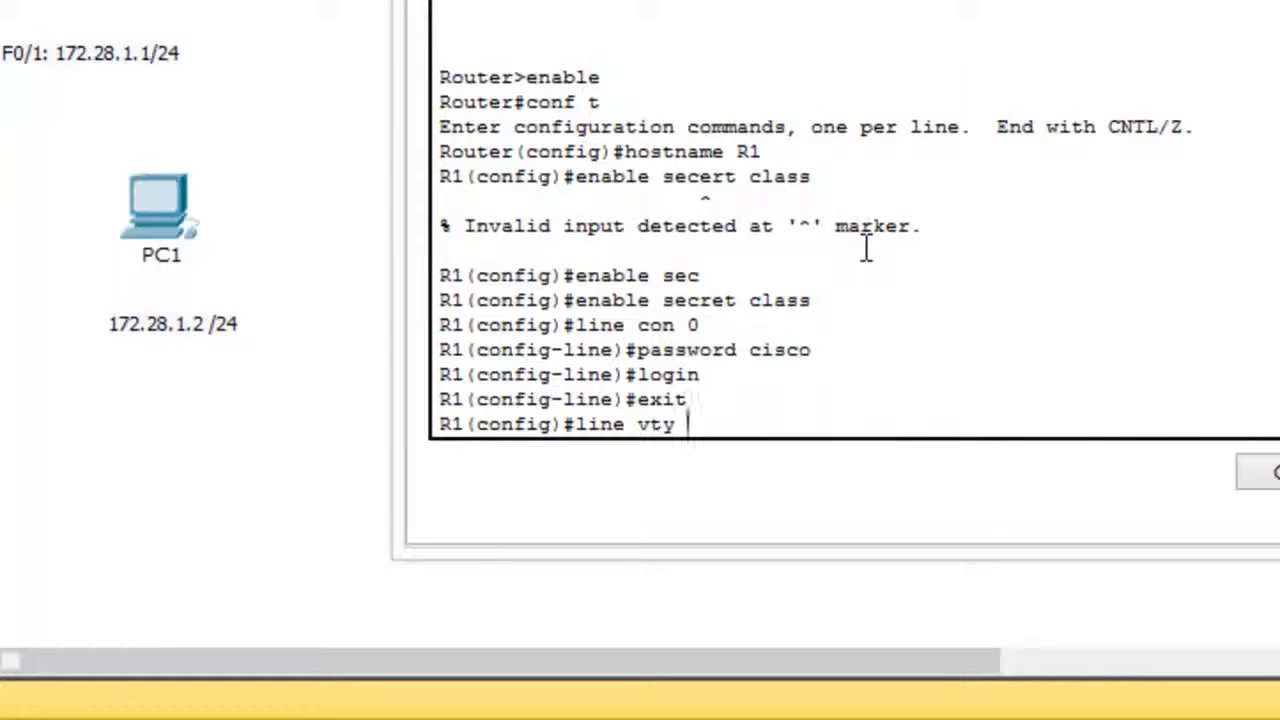
pyautogui.write('0 4')
pyautogui.press('Return')
pyautogui.write('pa')
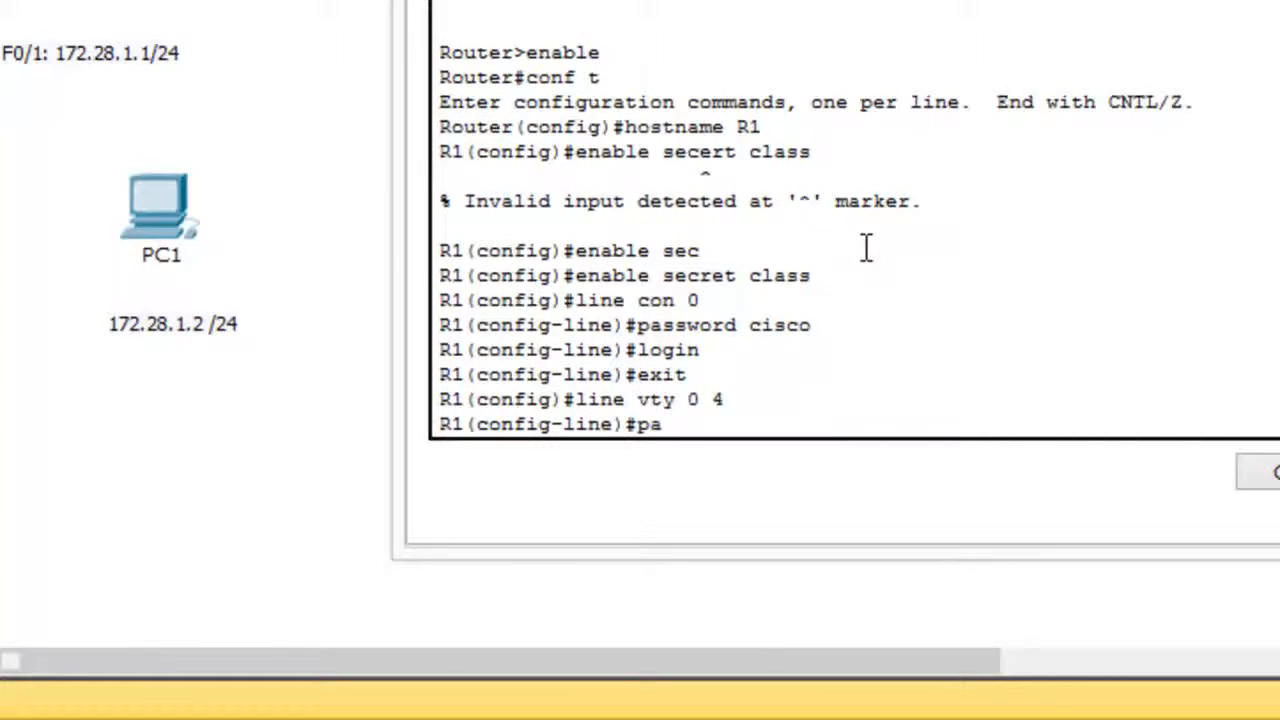
pyautogui.write('ssword ')
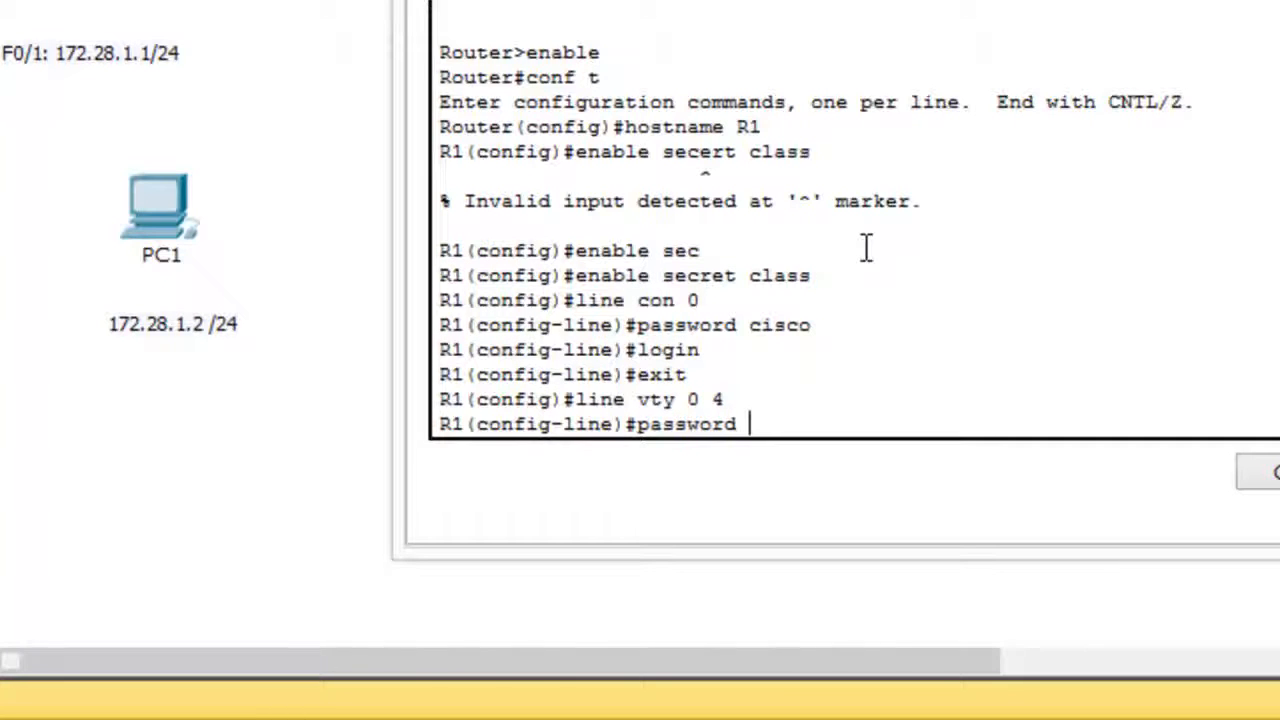
pyautogui.write('cisco')
pyautogui.press('Return')
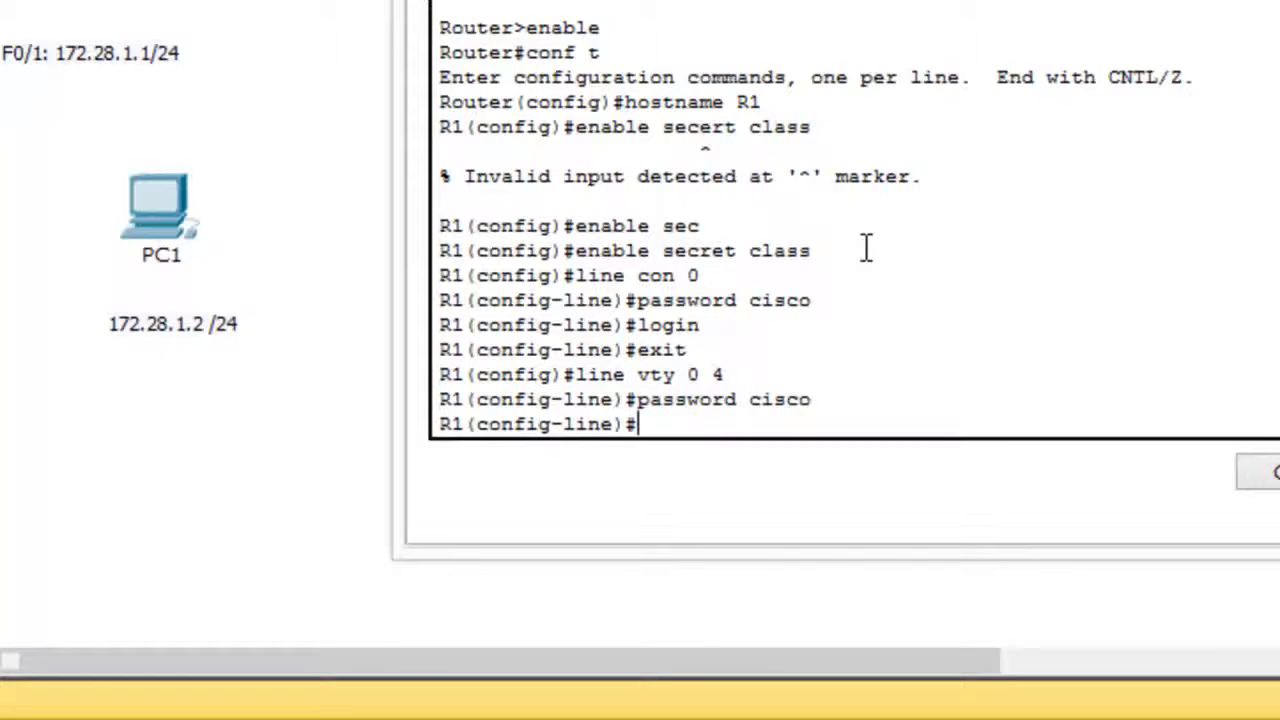
pyautogui.write('login')
pyautogui.press('Return')
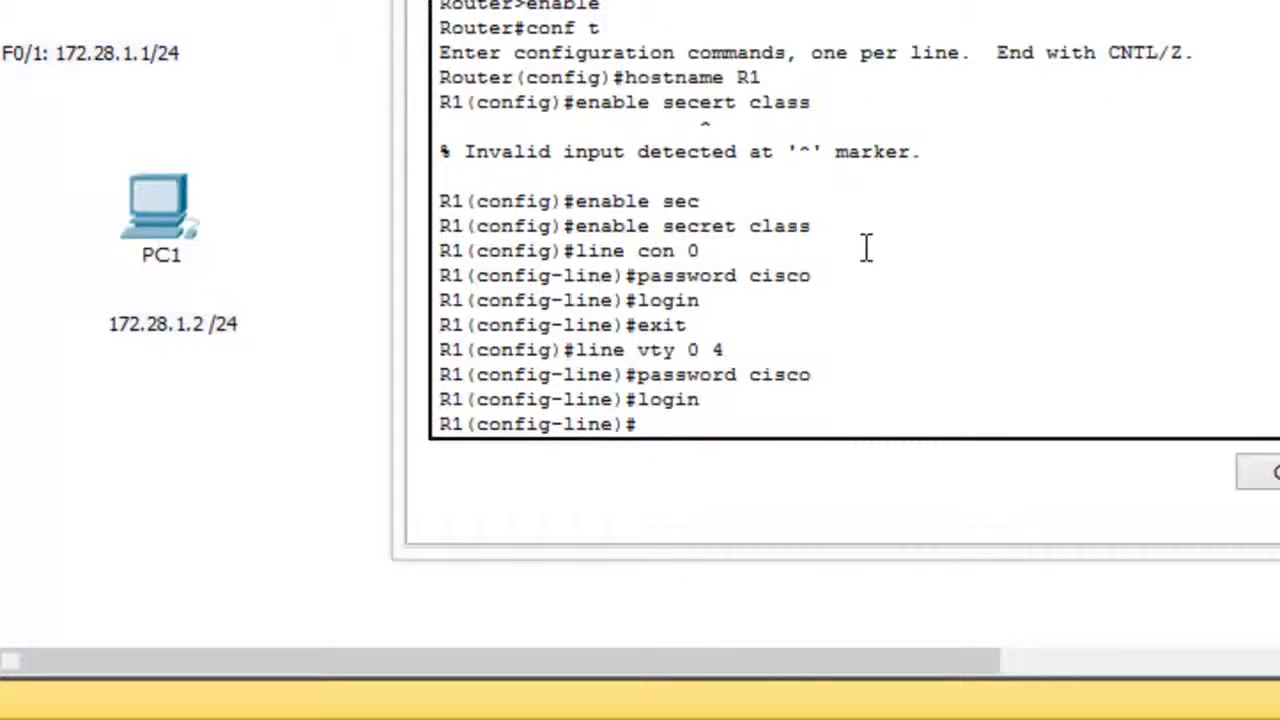
pyautogui.write('exit')
pyautogui.press('Return')
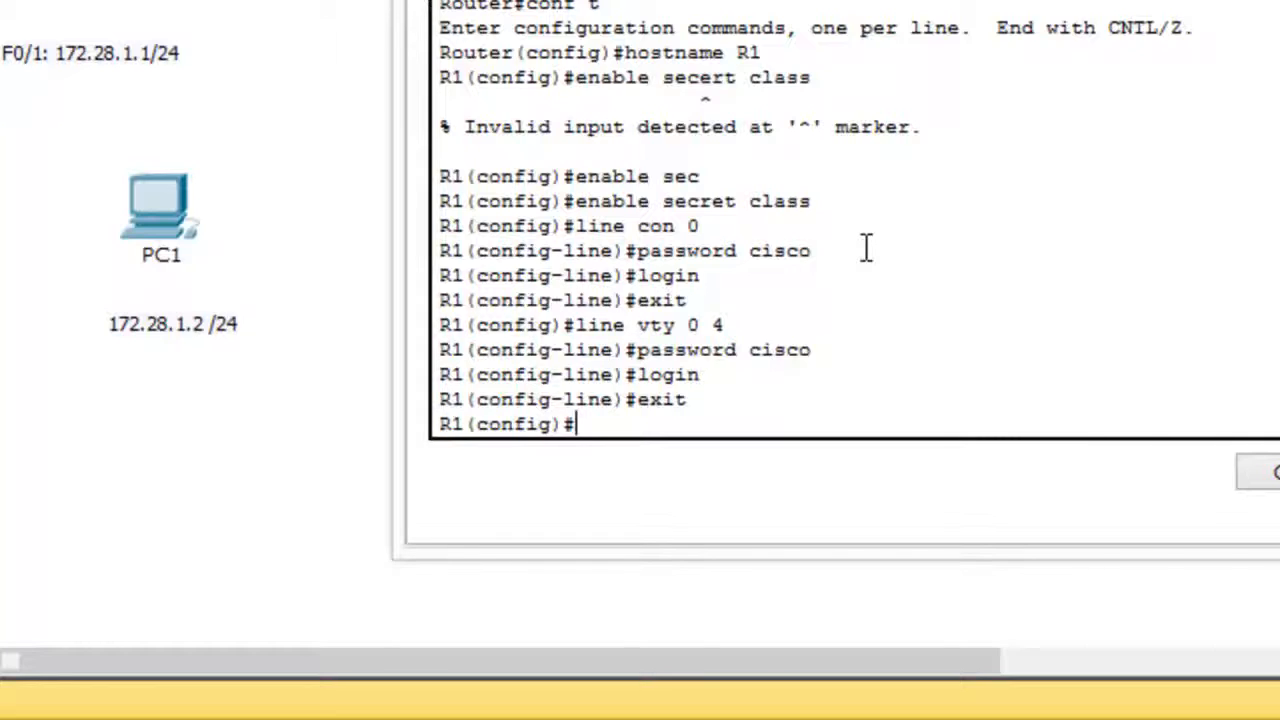
# Disable DNS name lookup on the router with no ip domain-lookup.
pyautogui.write('no ip domain-lo')
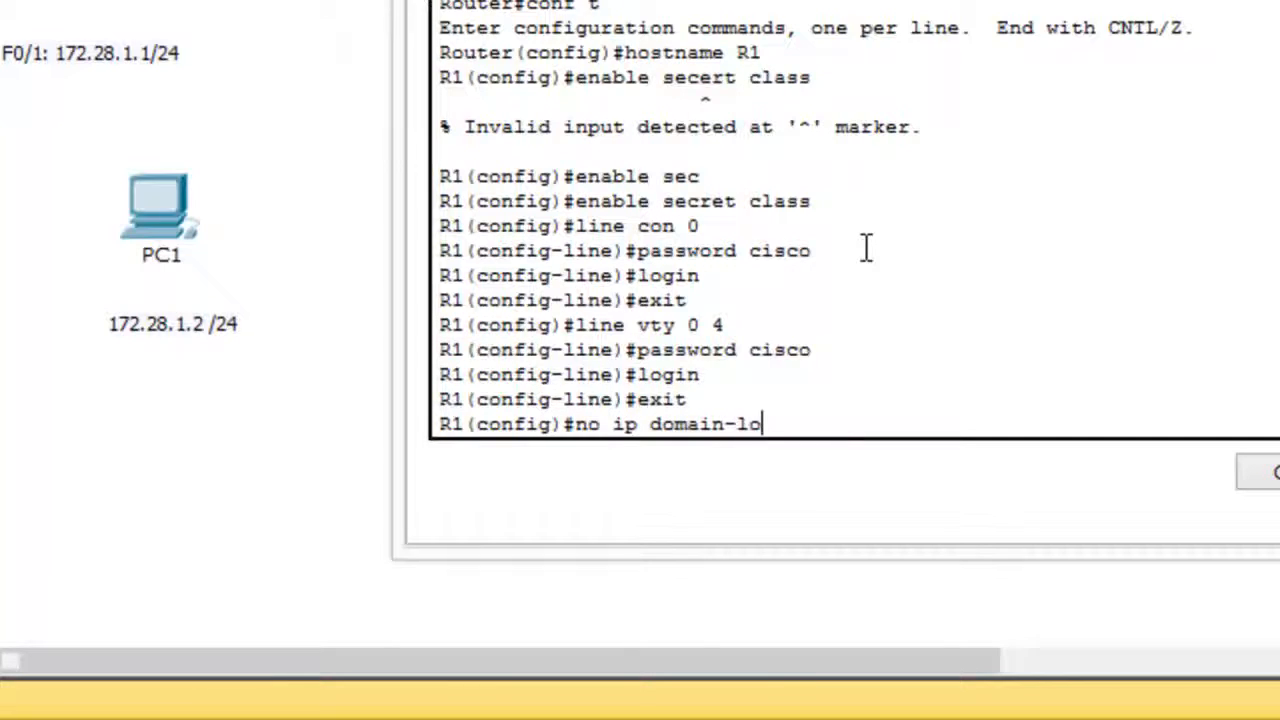
pyautogui.write('okup')
pyautogui.press('Return')
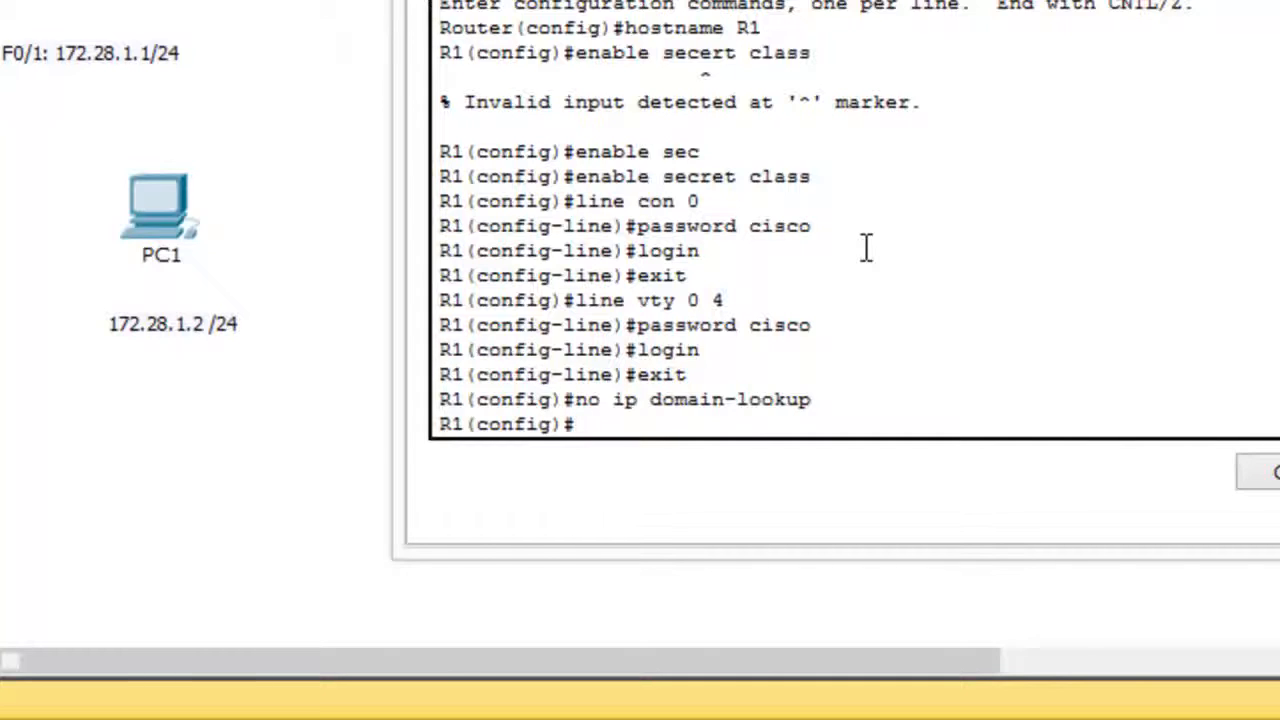
# Begin the banner login command, consulting the inline help for the banner types and the login banner's syntax.
pyautogui.write('banner')
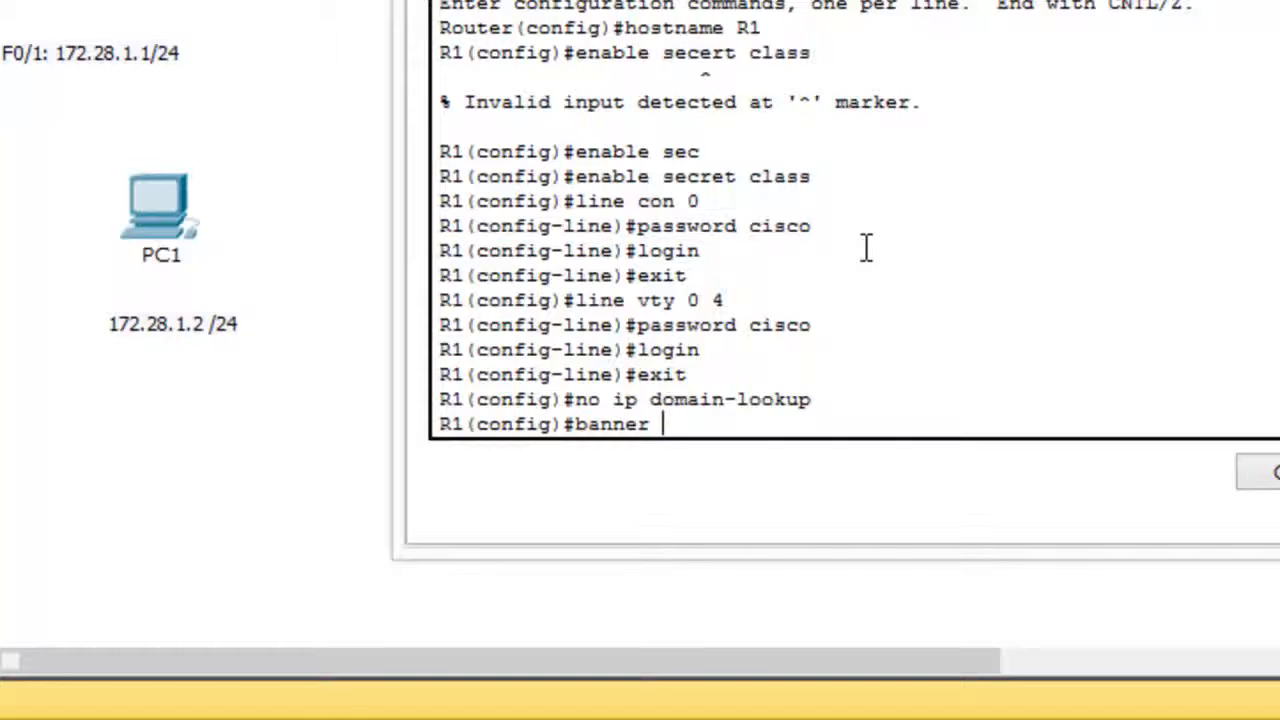
pyautogui.write(' ?')
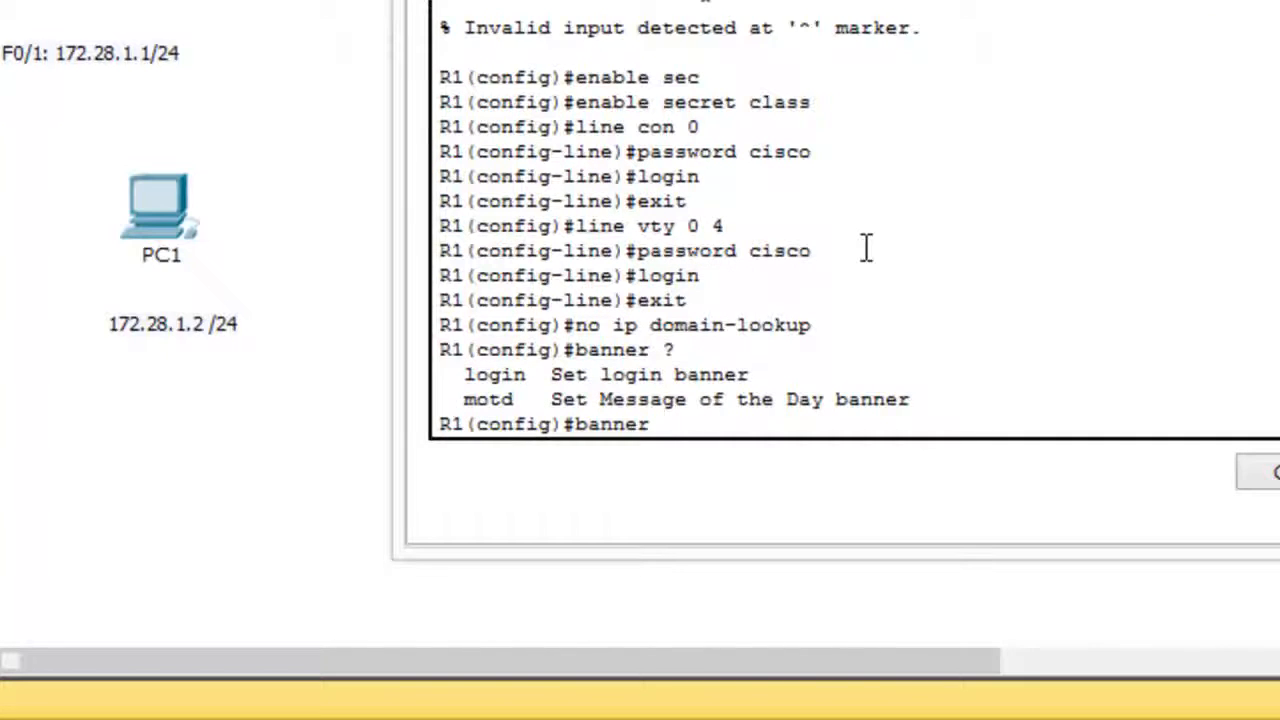
pyautogui.write('login ?')
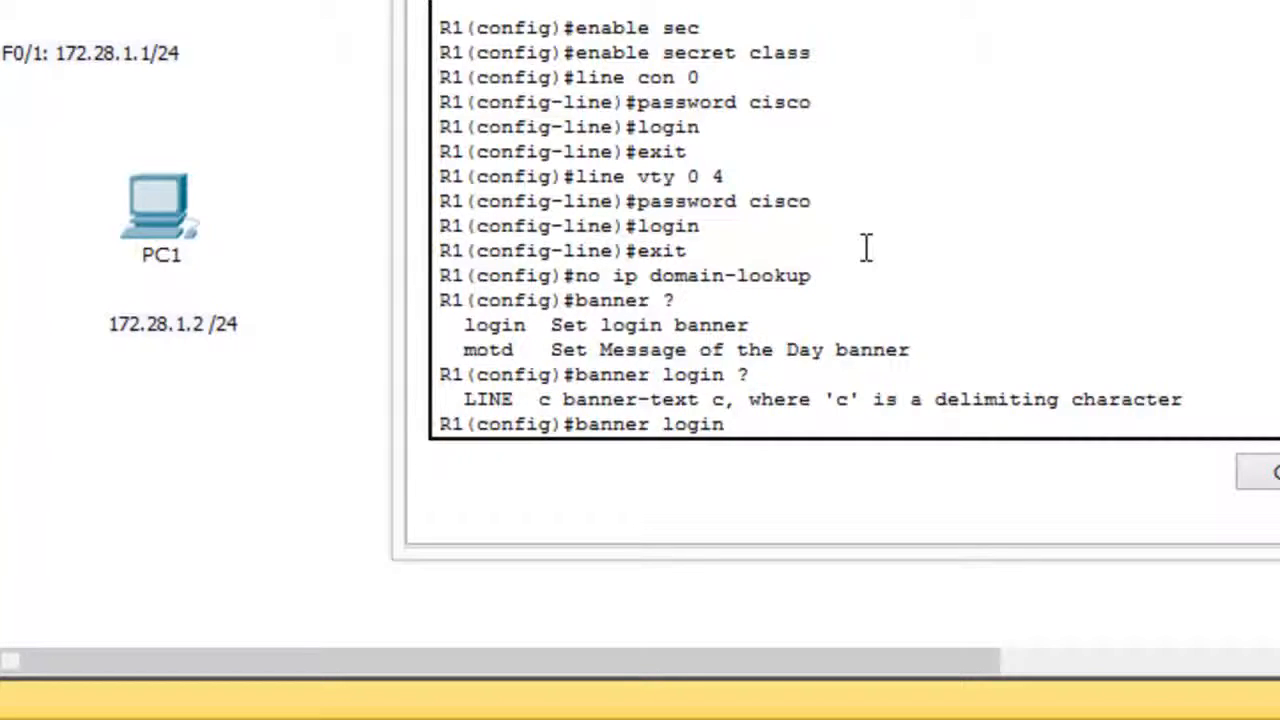
# Set the login banner text to "No Unauthorized Access Allowed", using c as the delimiting character.
pyautogui.write('c No Unathor')
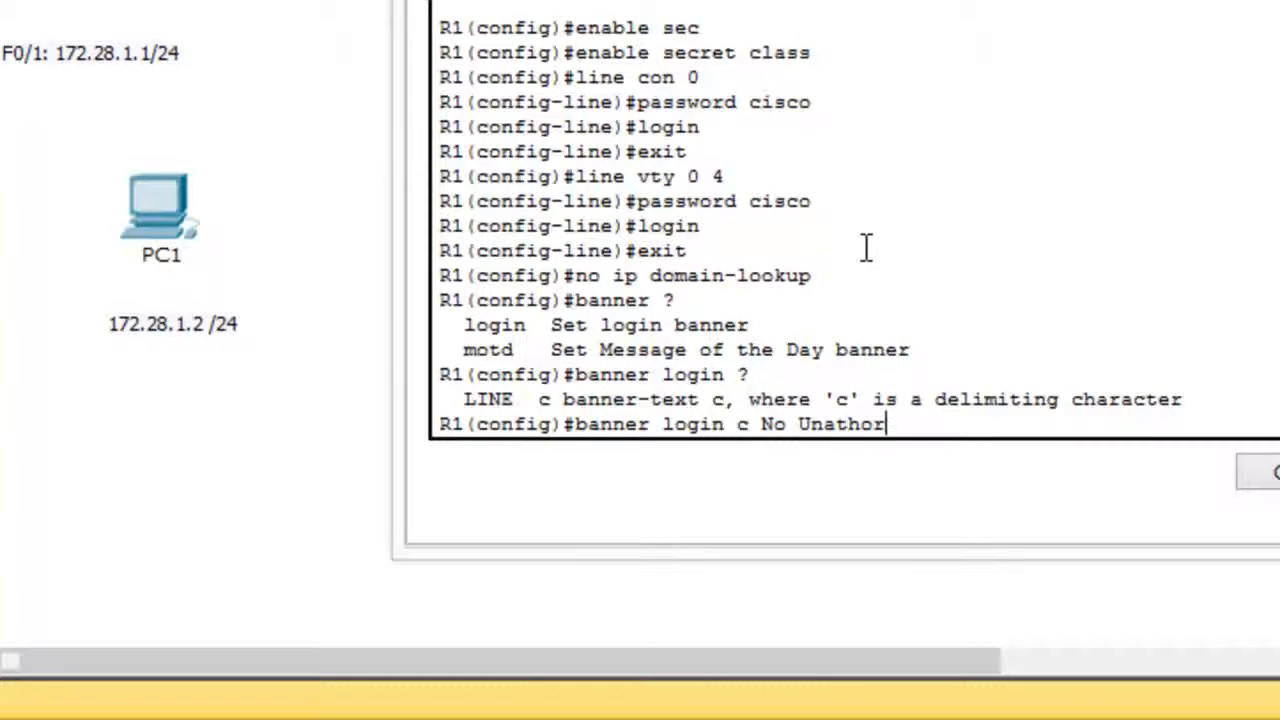
pyautogui.write('ized A')
pyautogui.press('BackSpace')
pyautogui.press('BackSpace')
pyautogui.press('BackSpace')
pyautogui.press('BackSpace')
pyautogui.press('BackSpace')
pyautogui.press('BackSpace')
pyautogui.press('BackSpace')
pyautogui.press('BackSpace')
pyautogui.press('BackSpace')
pyautogui.press('BackSpace')
pyautogui.write('uthroize')
pyautogui.press('BackSpace')
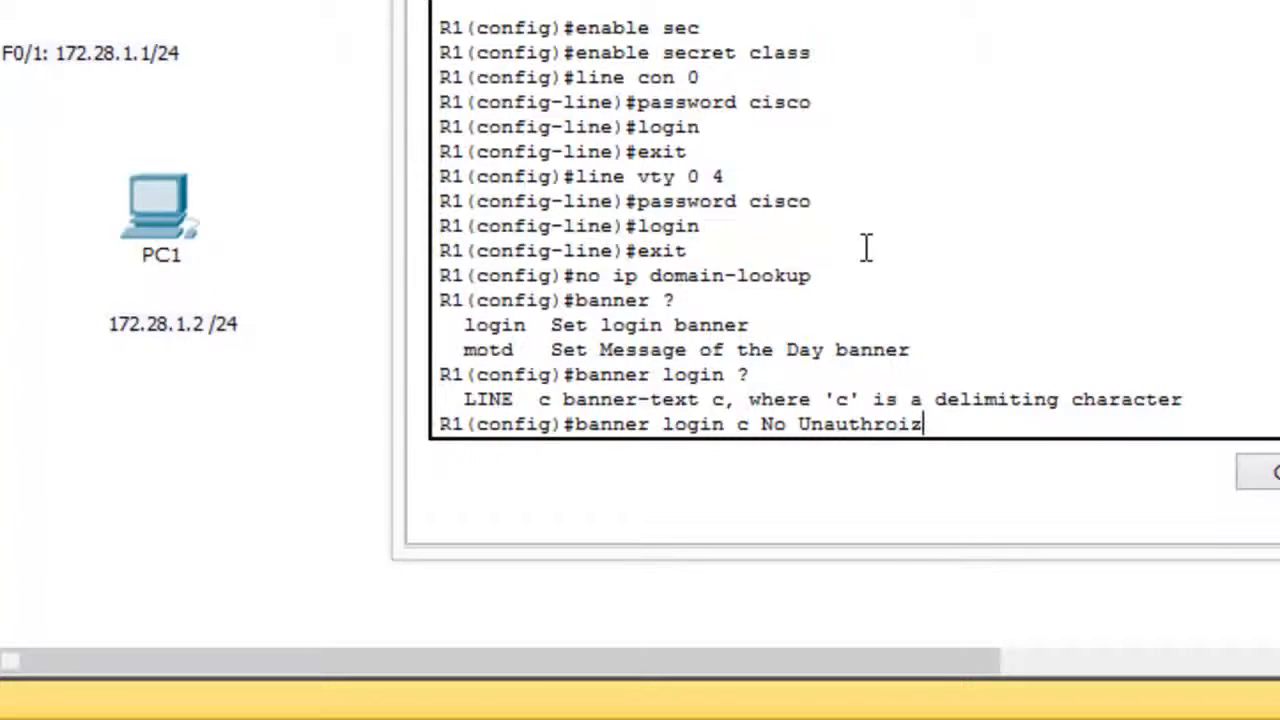
pyautogui.press('BackSpace')
pyautogui.press('BackSpace')
pyautogui.press('BackSpace')
pyautogui.press('BackSpace')
pyautogui.write('orized Acc')
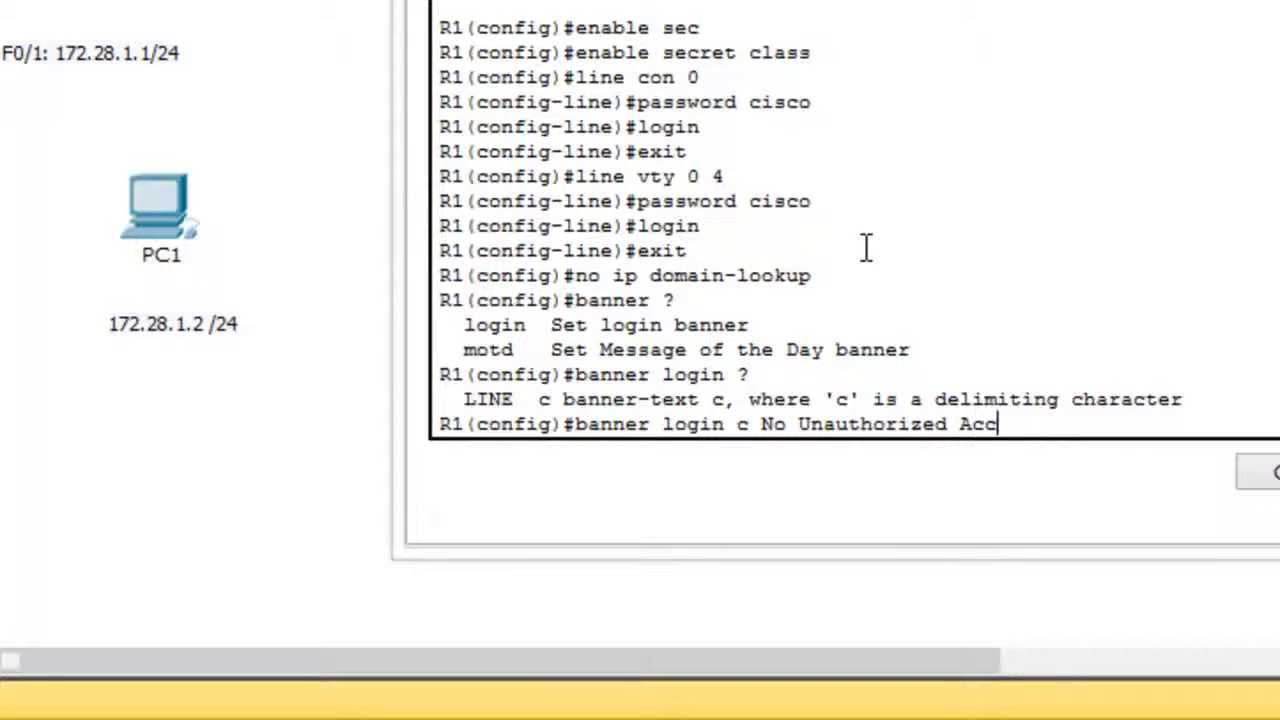
pyautogui.write('ess Allowed')
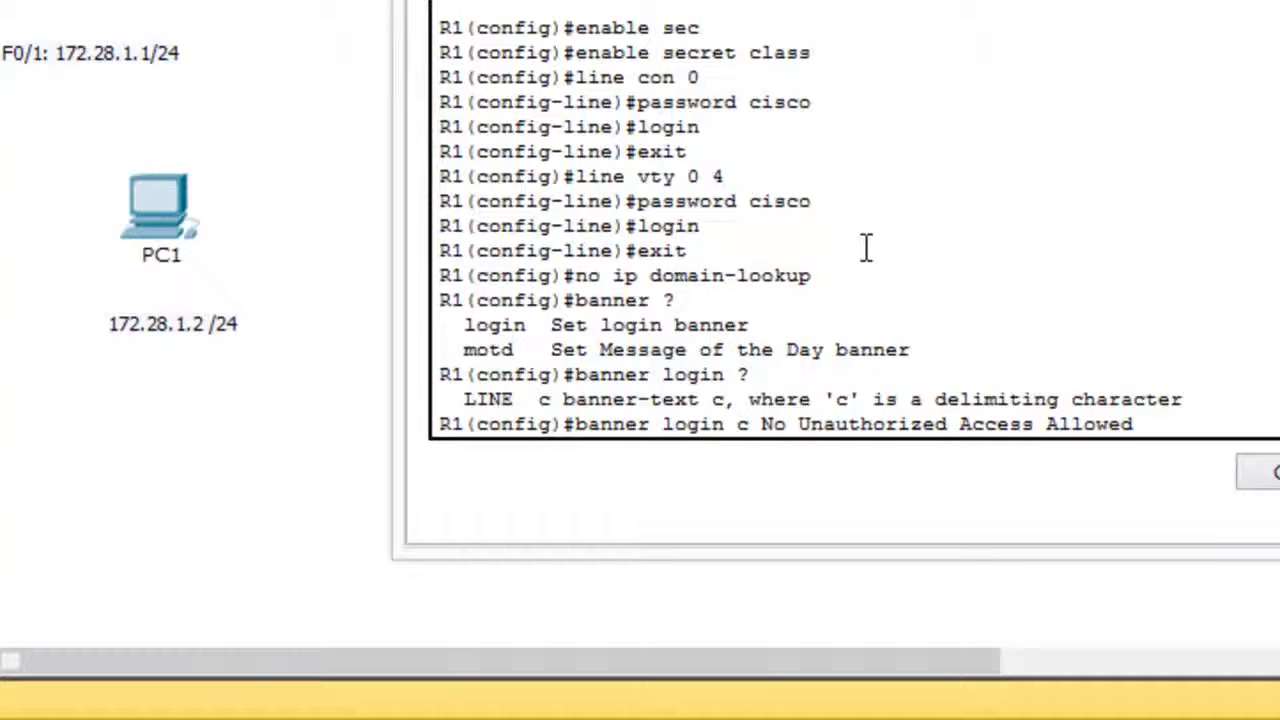
pyautogui.write(' c')
pyautogui.press('Return')
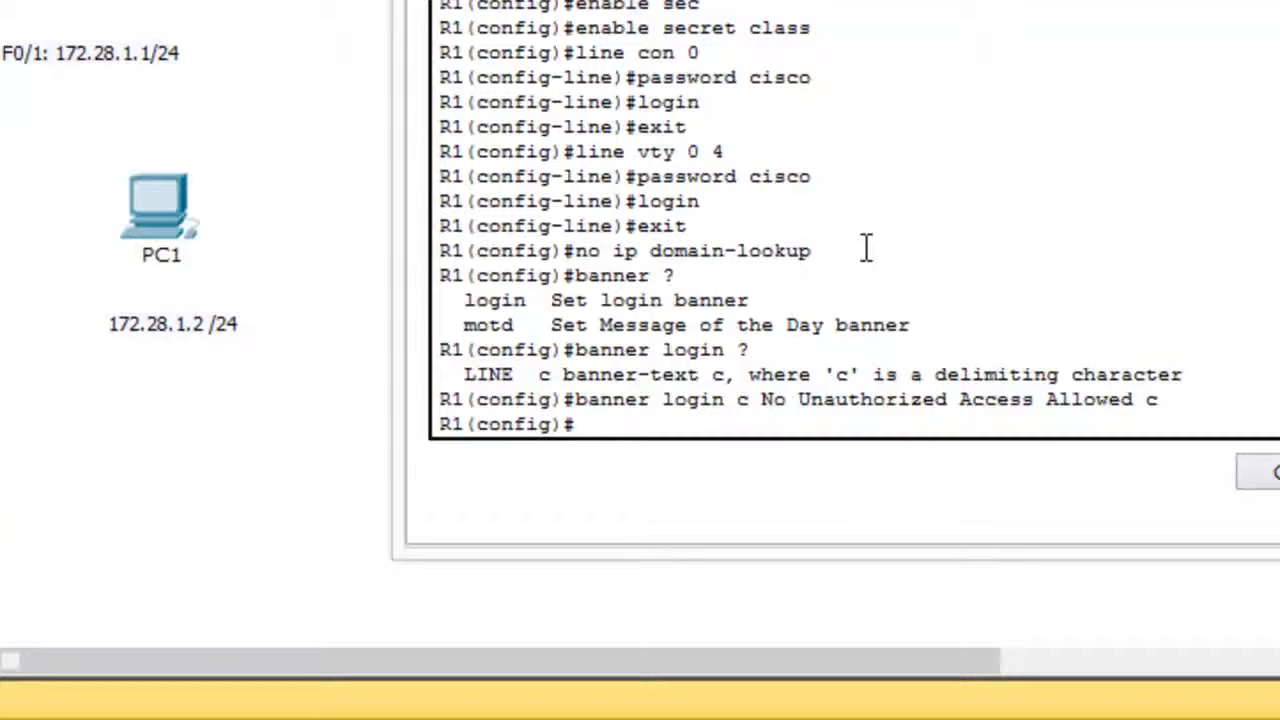
# Assign IP address 192.168.1.1 with subnet mask 255.255.255.0 to interface fa0/0.
pyautogui.write('e')
pyautogui.press('BackSpace')
pyautogui.write('int fa0/0')
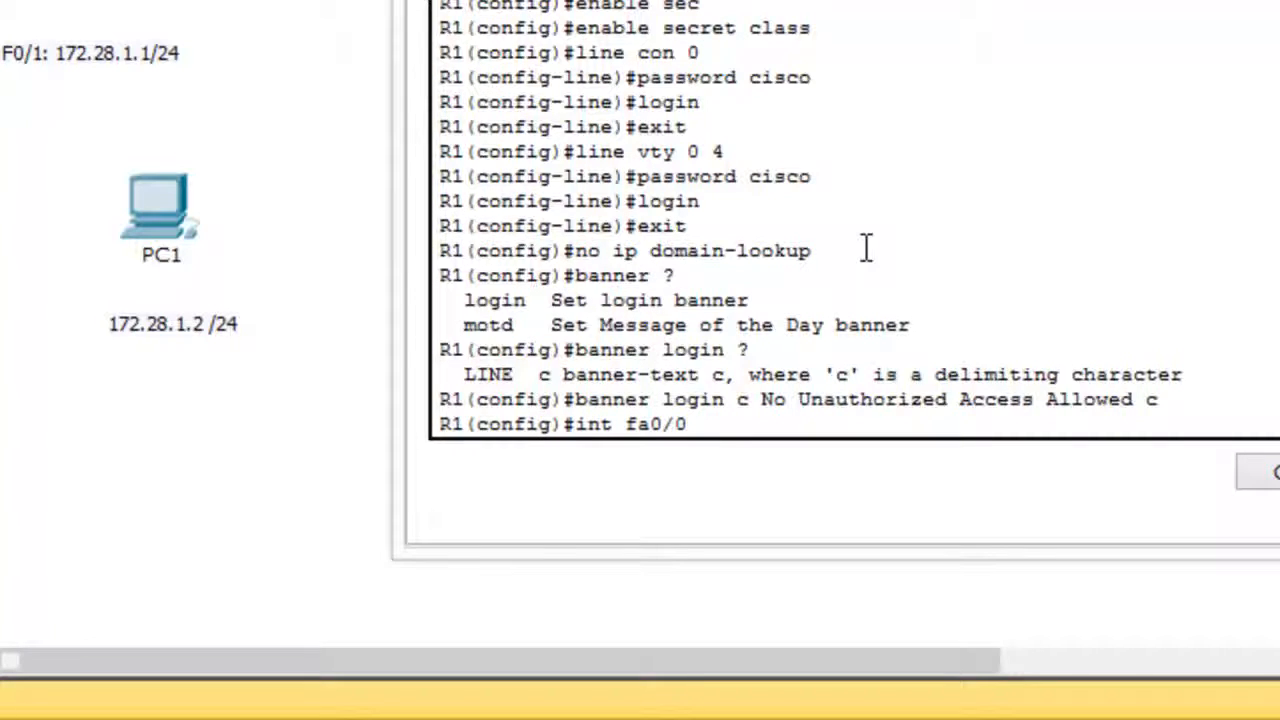
pyautogui.press('Return')
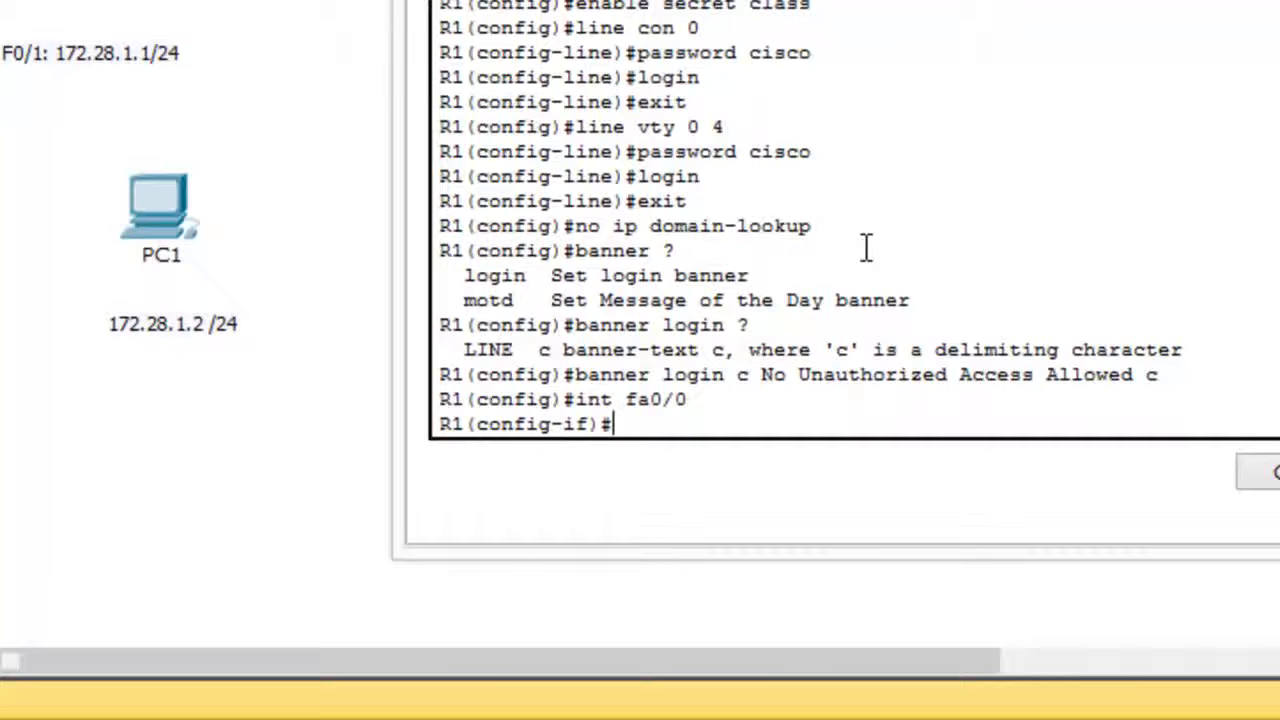
pyautogui.write('i')
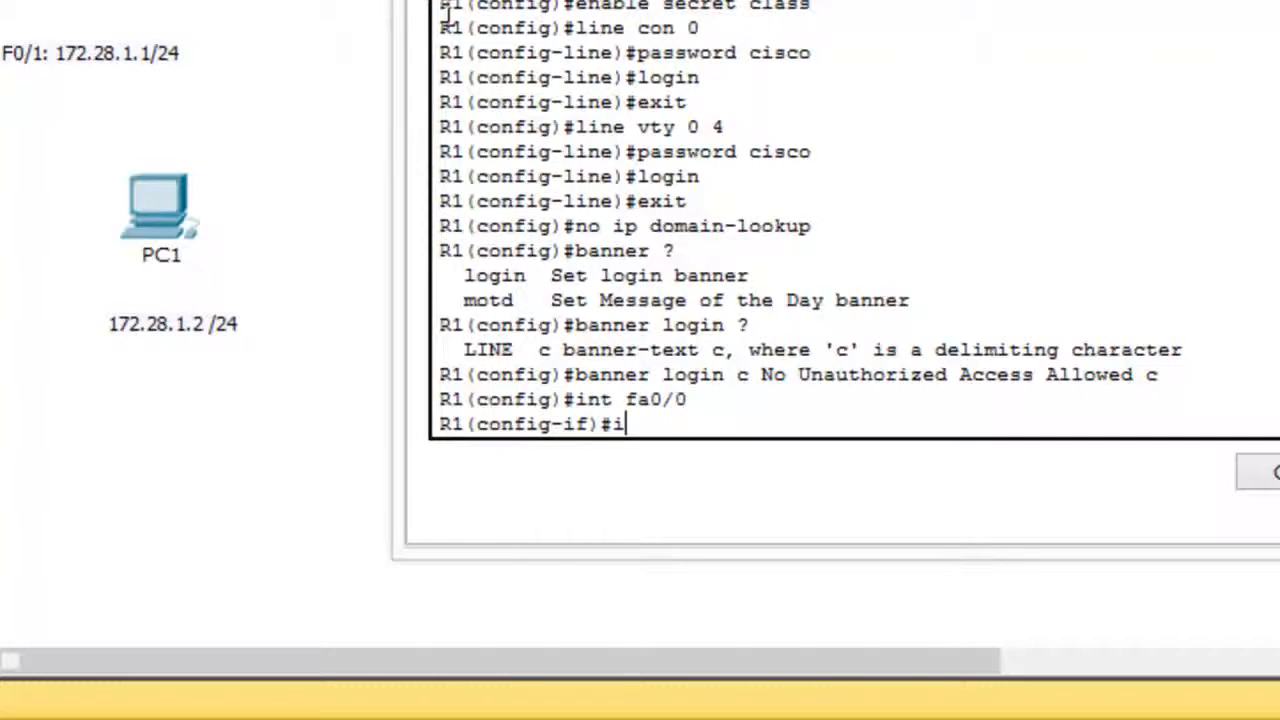
pyautogui.write('p address 192.168')
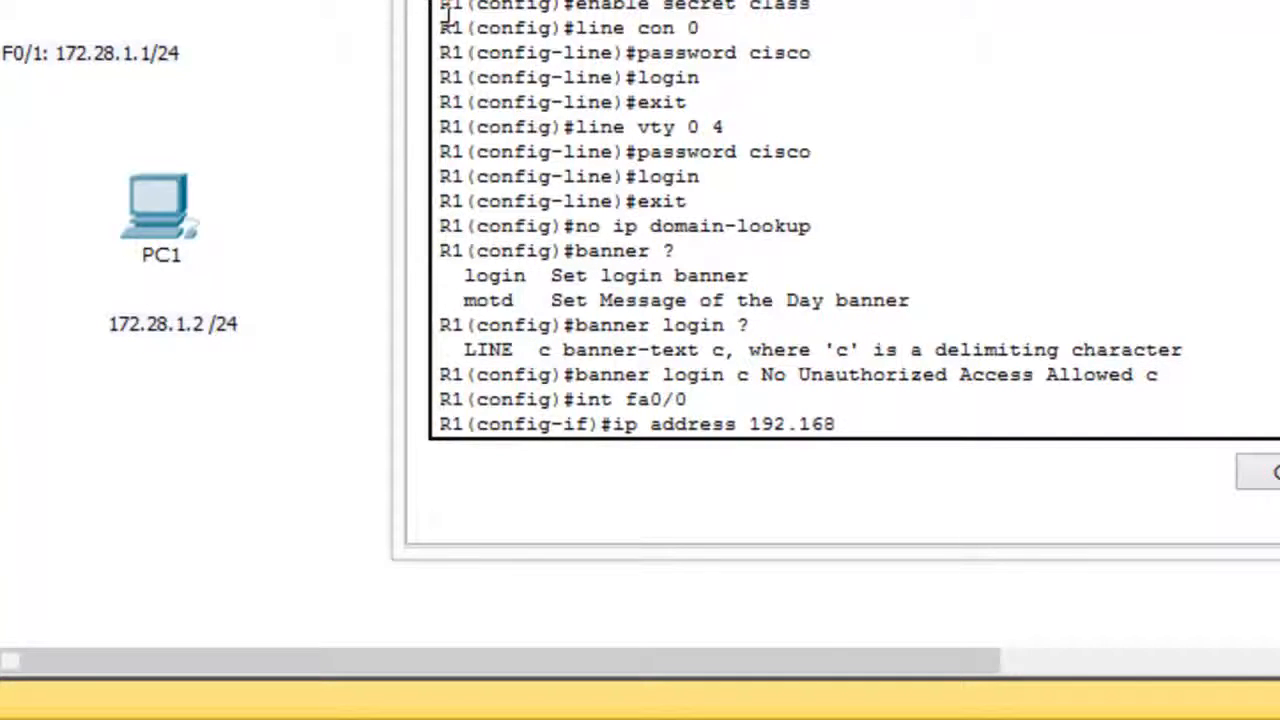
pyautogui.write('.1.1 255.255.255.0')
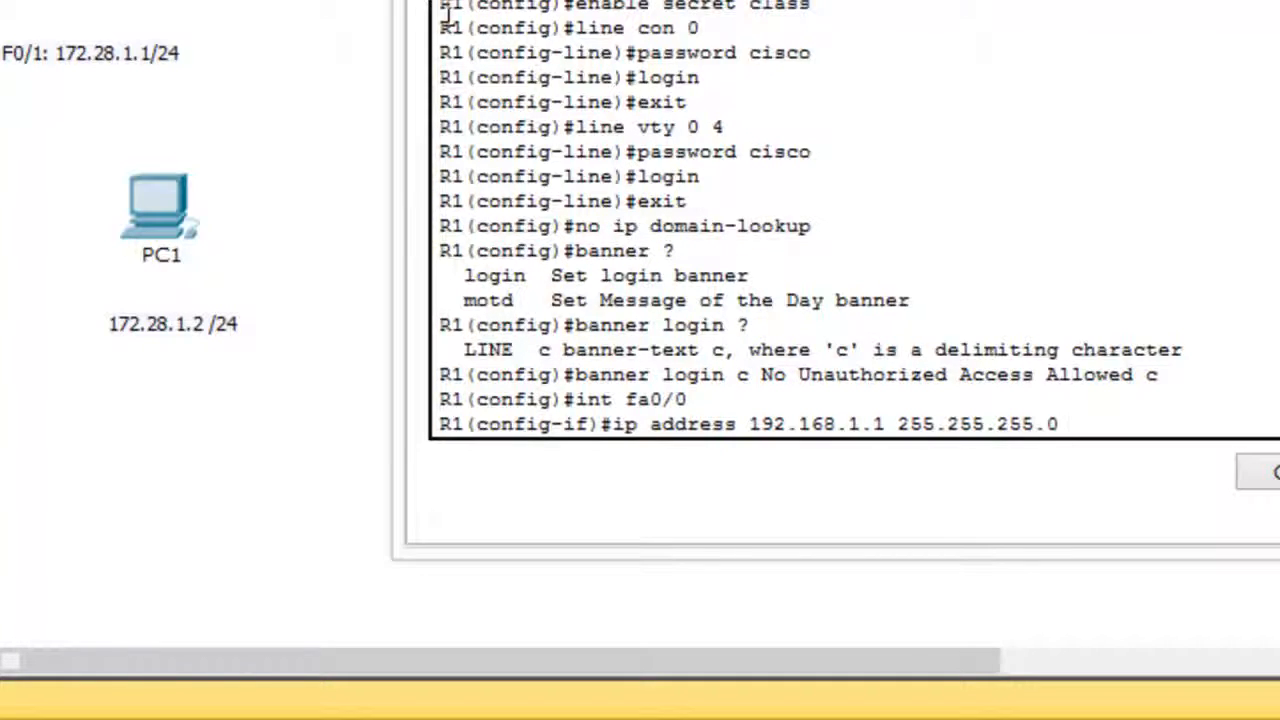
pyautogui.press('Return')
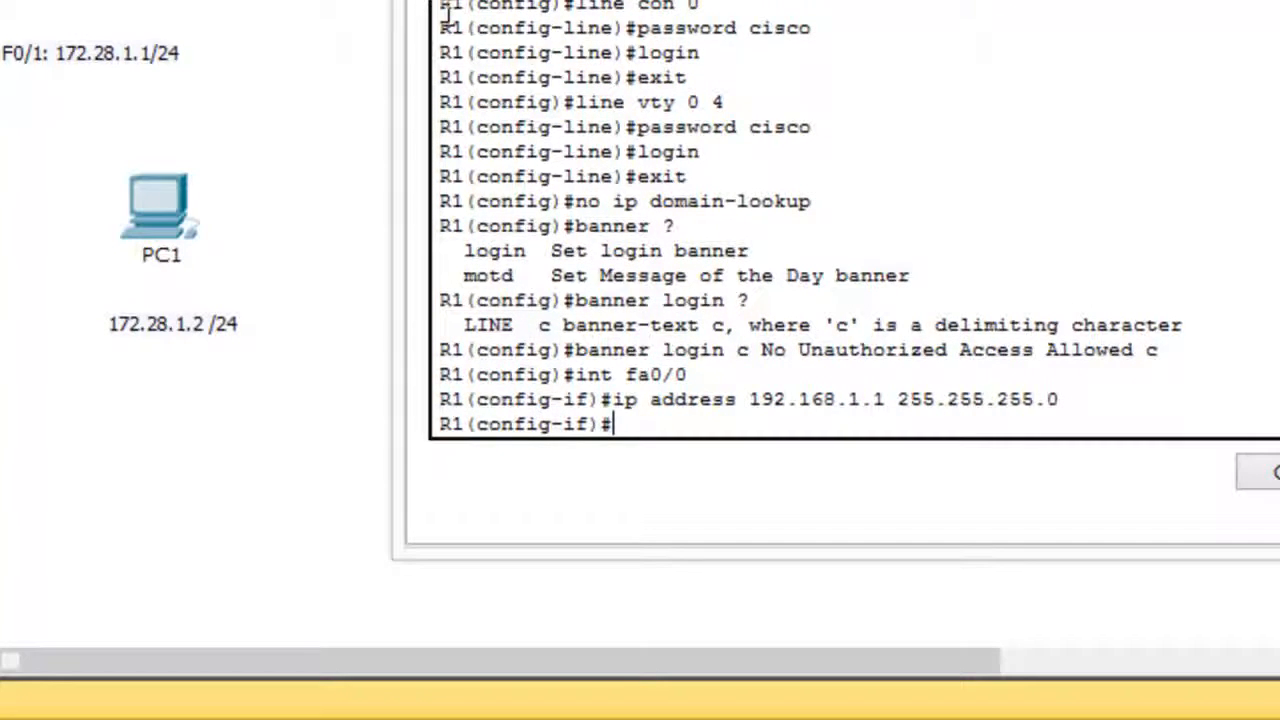
# Give interface fa0/0 the description "LINK TO PC0".
pyautogui.write('descr')
pyautogui.press('Tab')
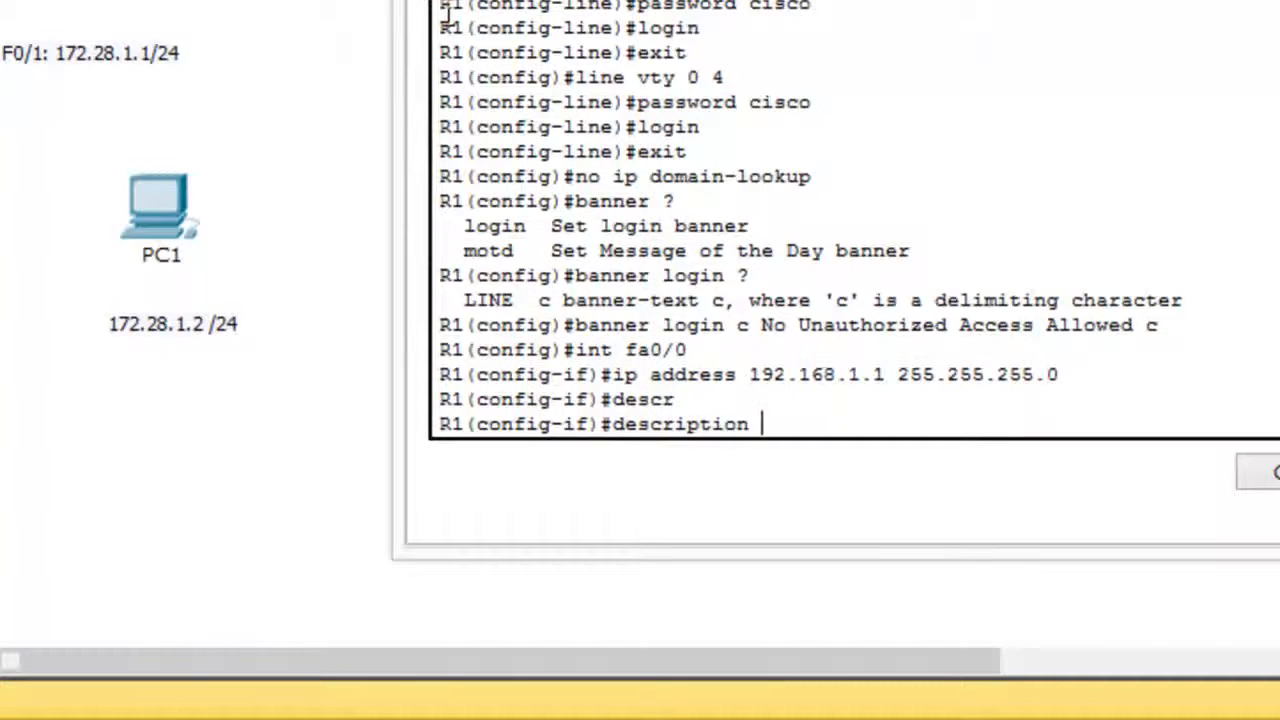
pyautogui.write('LINK TO PC0')
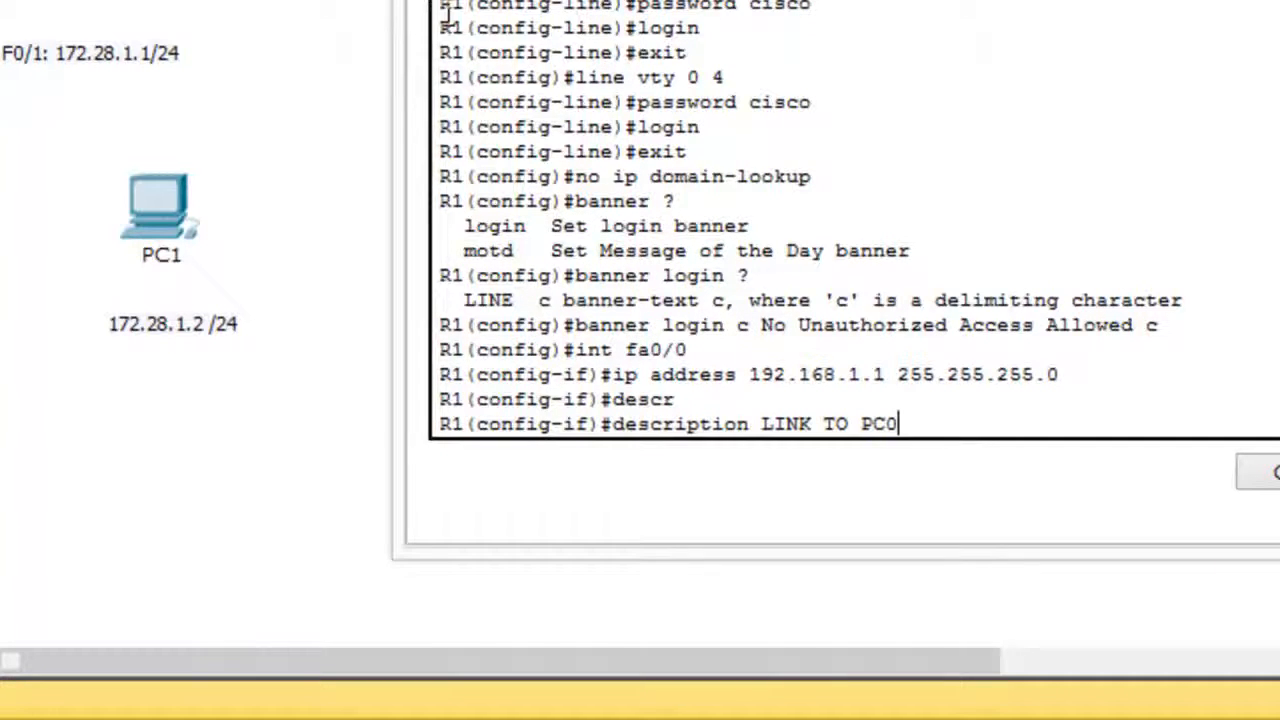
pyautogui.press('Return')
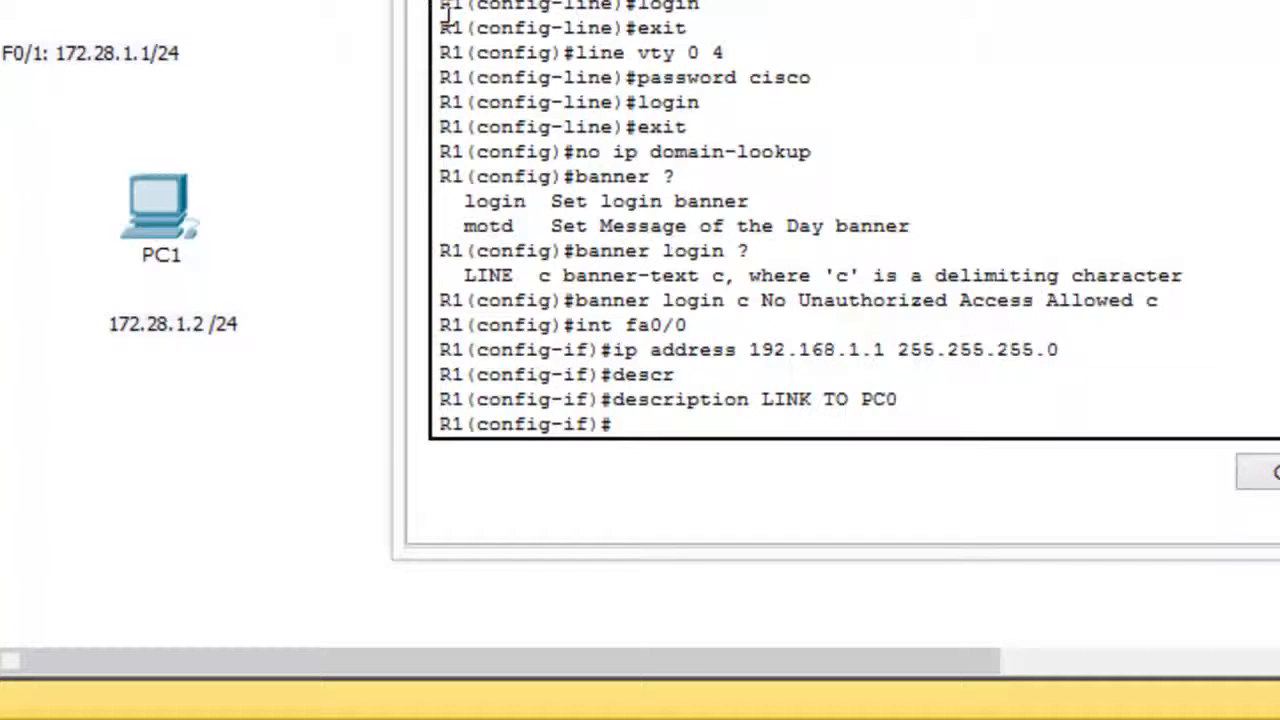
# Bring interface fa0/0 up with the no shutdown command.
pyautogui.write('no shutdown')
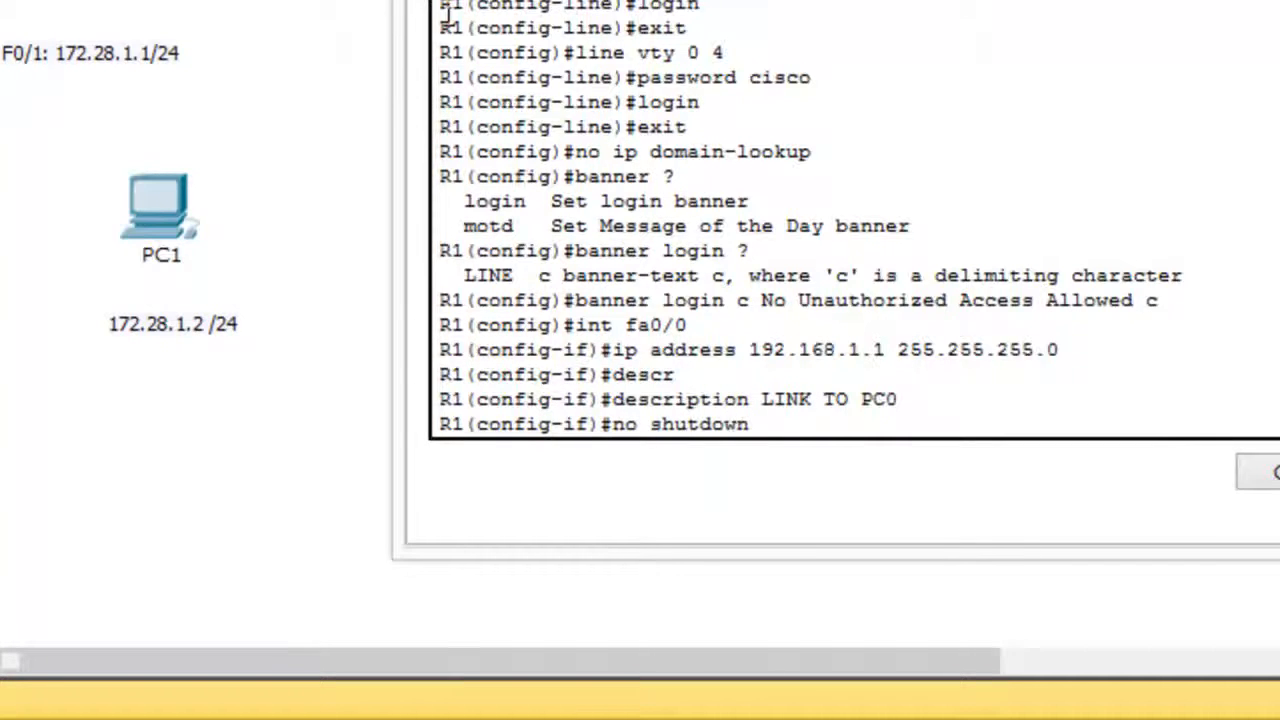
pyautogui.press('Return')
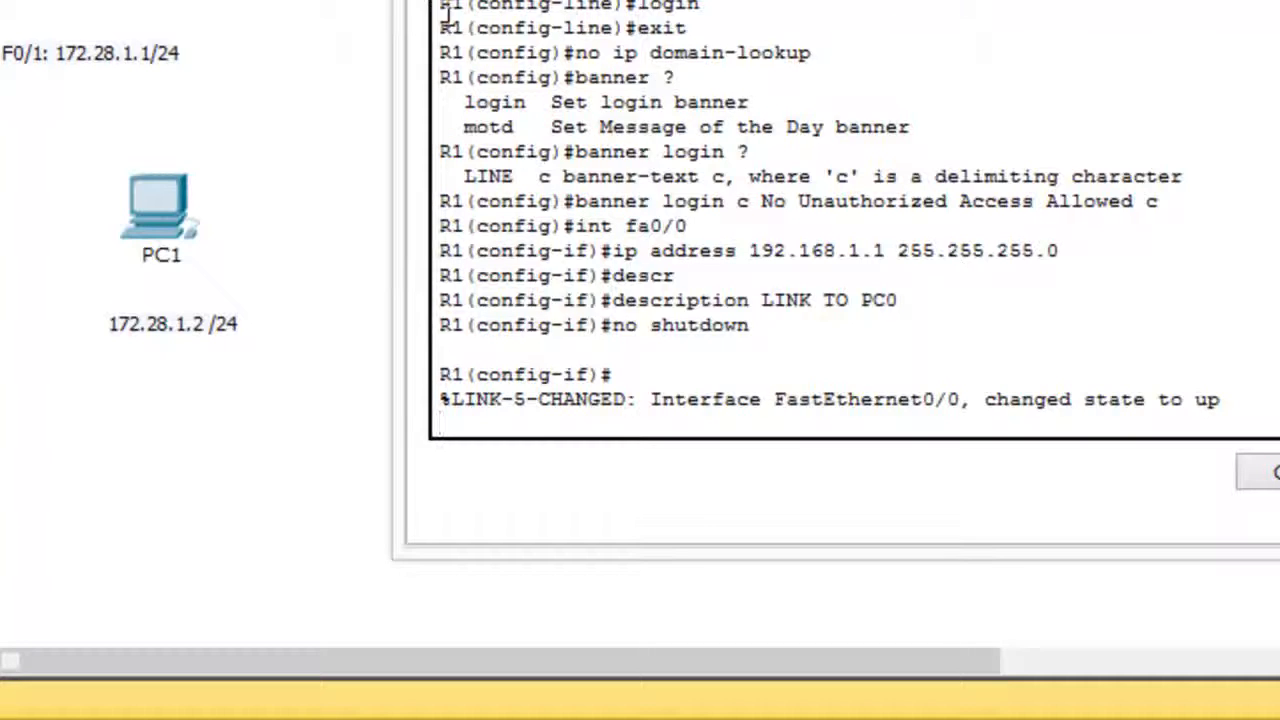
pyautogui.press('Return')
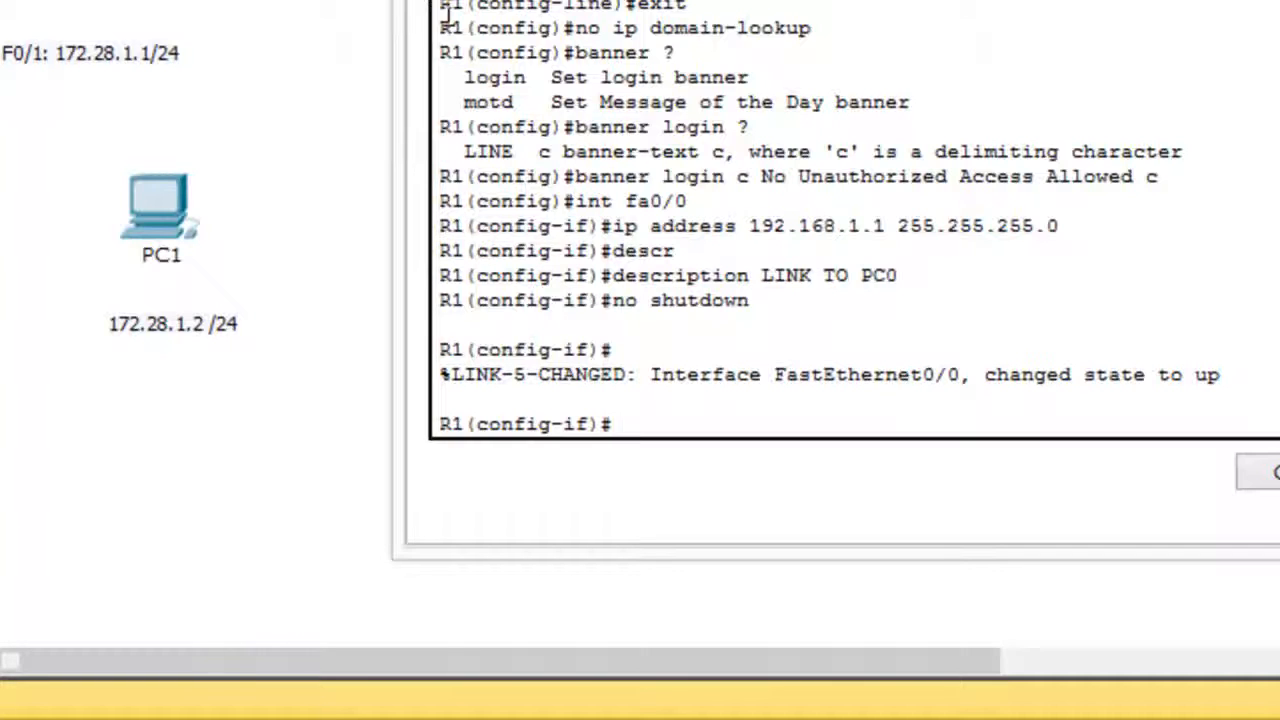
# Assign IP address 172.28.1.1 with subnet mask 255.255.255.0 to interface fa0/1.
pyautogui.write('int fa0/1')
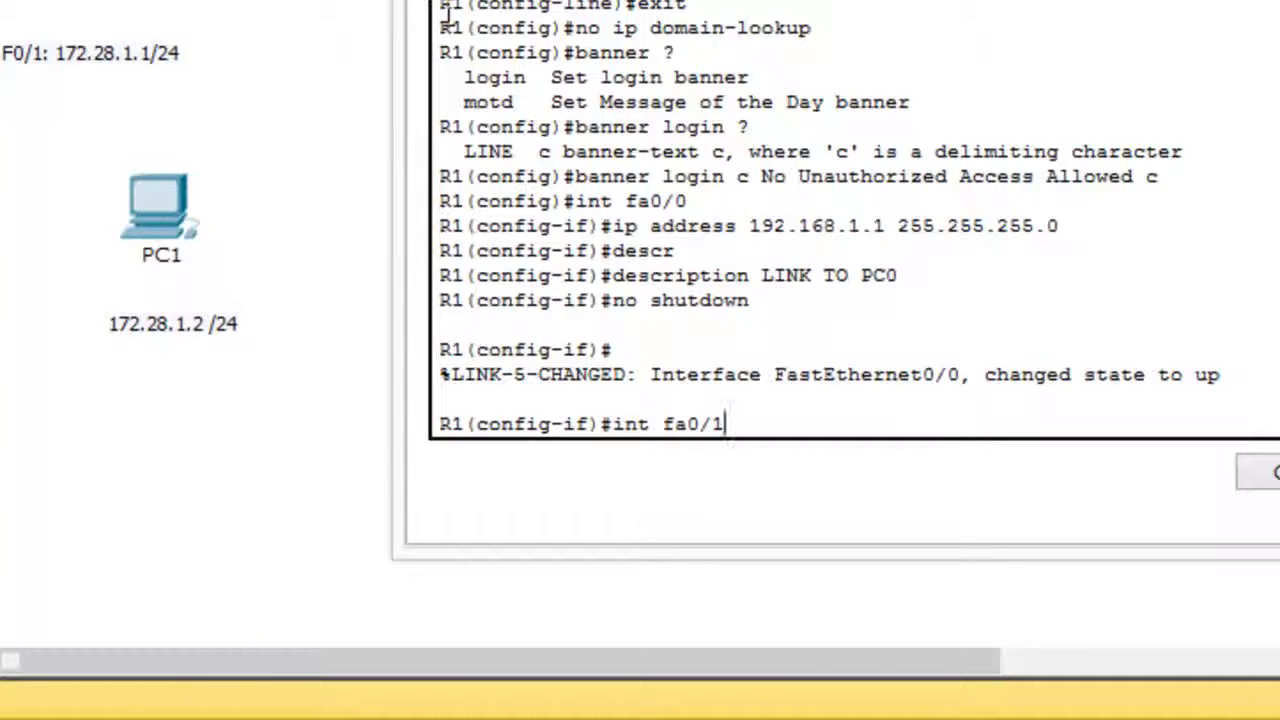
pyautogui.press('Return')
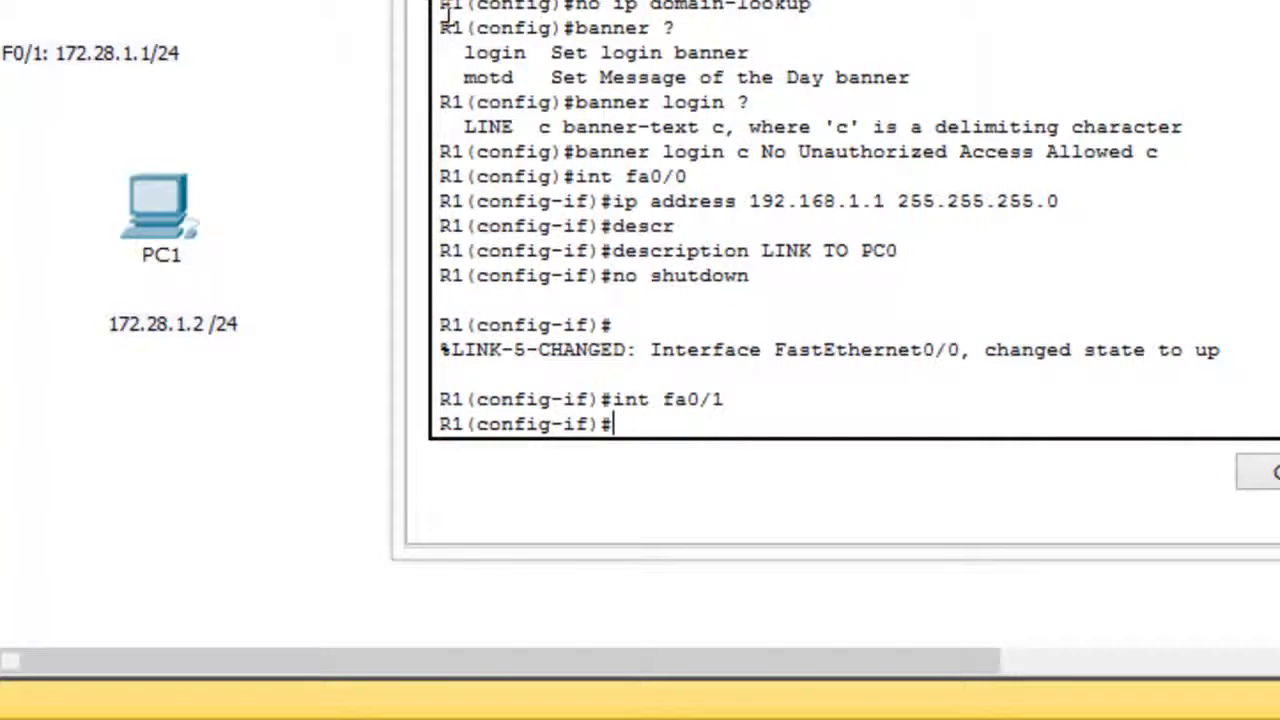
pyautogui.write('ip address 172.28')
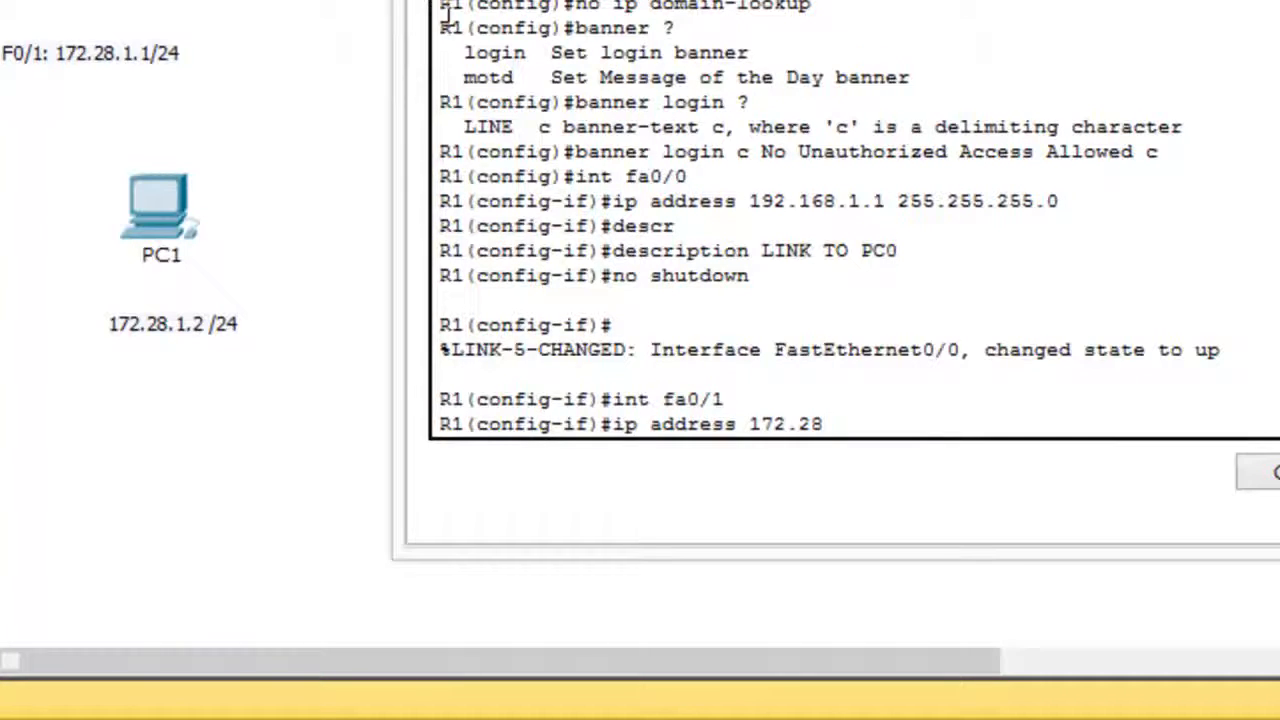
pyautogui.write('.1.1 255.255.255.0')
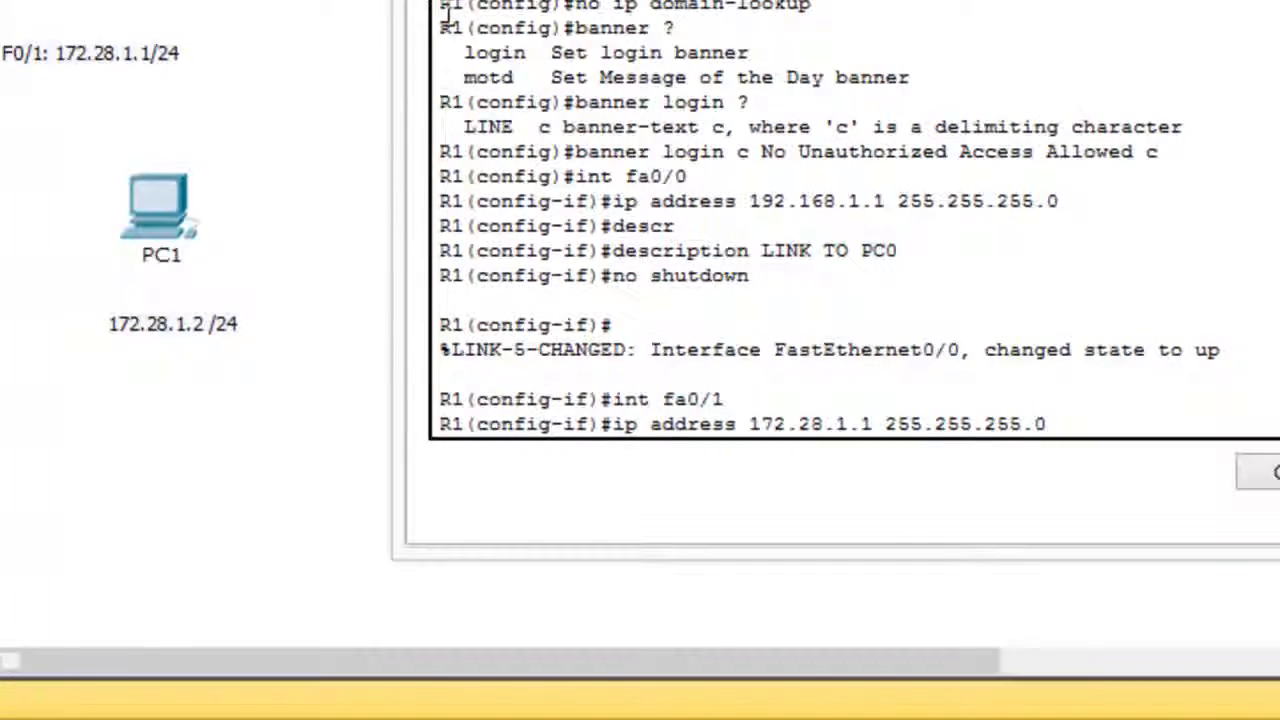
pyautogui.press('Return')
# Give interface fa0/1 the description "LINK TO PC1".
pyautogui.write('desc')
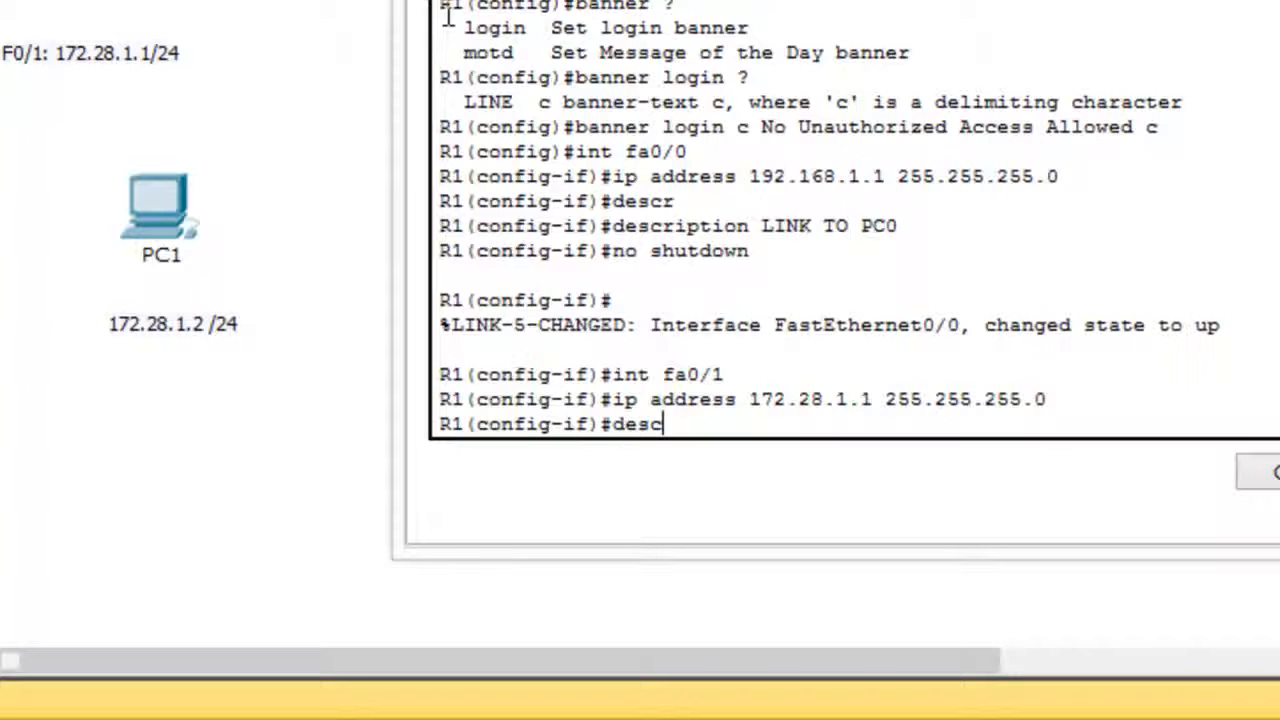
pyautogui.press('Tab')
pyautogui.write('L')
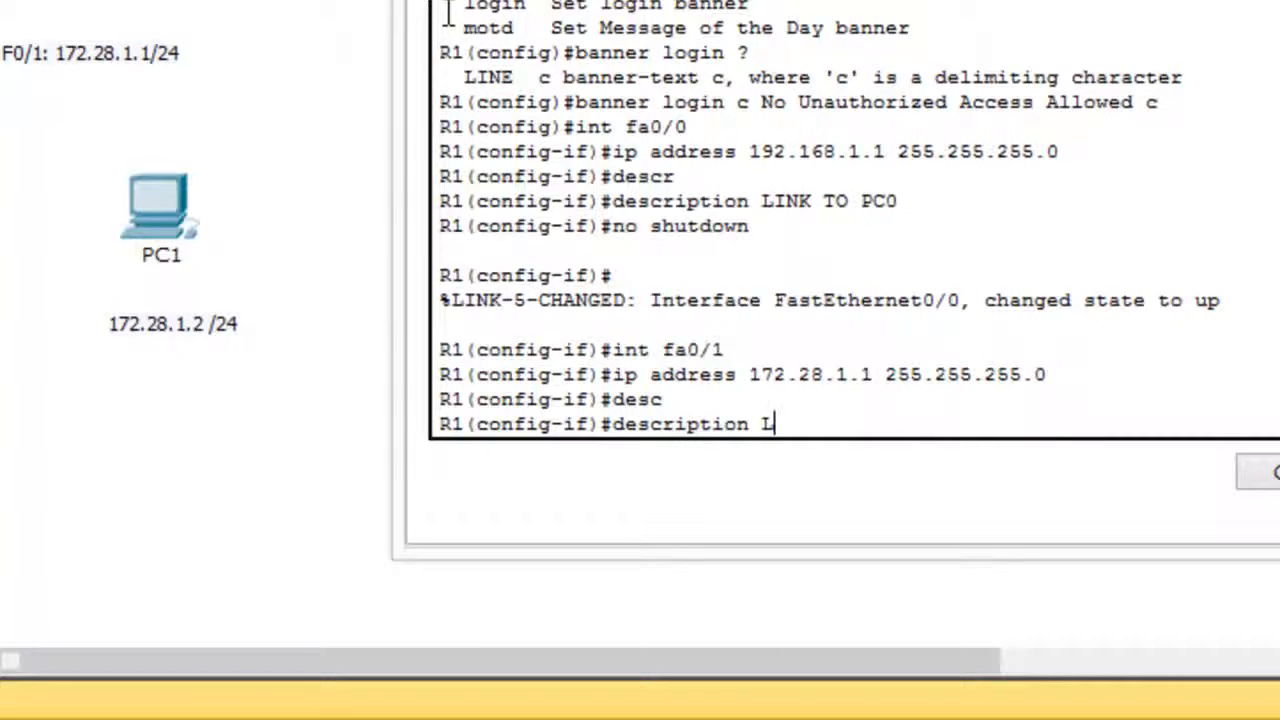
pyautogui.write('INK TO PC1')
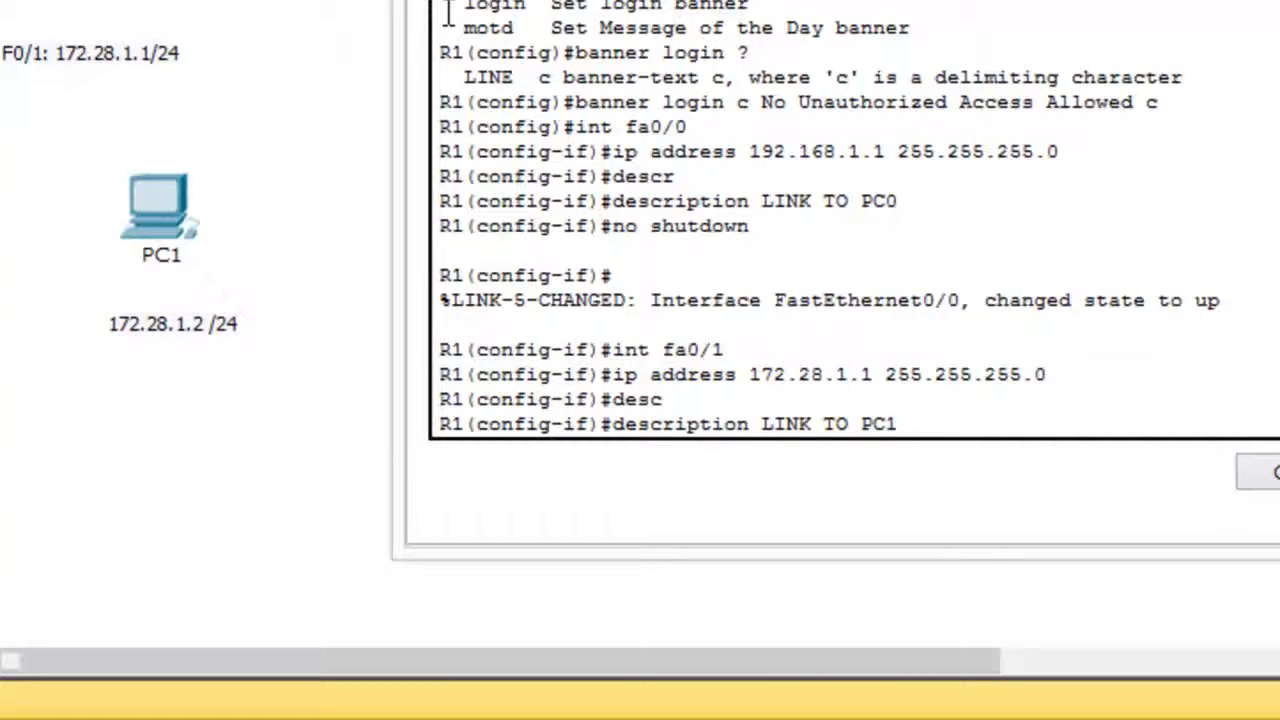
pyautogui.press('Return')
# Bring interface fa0/1 up with the no shutdown command and return to privileged EXEC mode.
pyautogui.write('no')
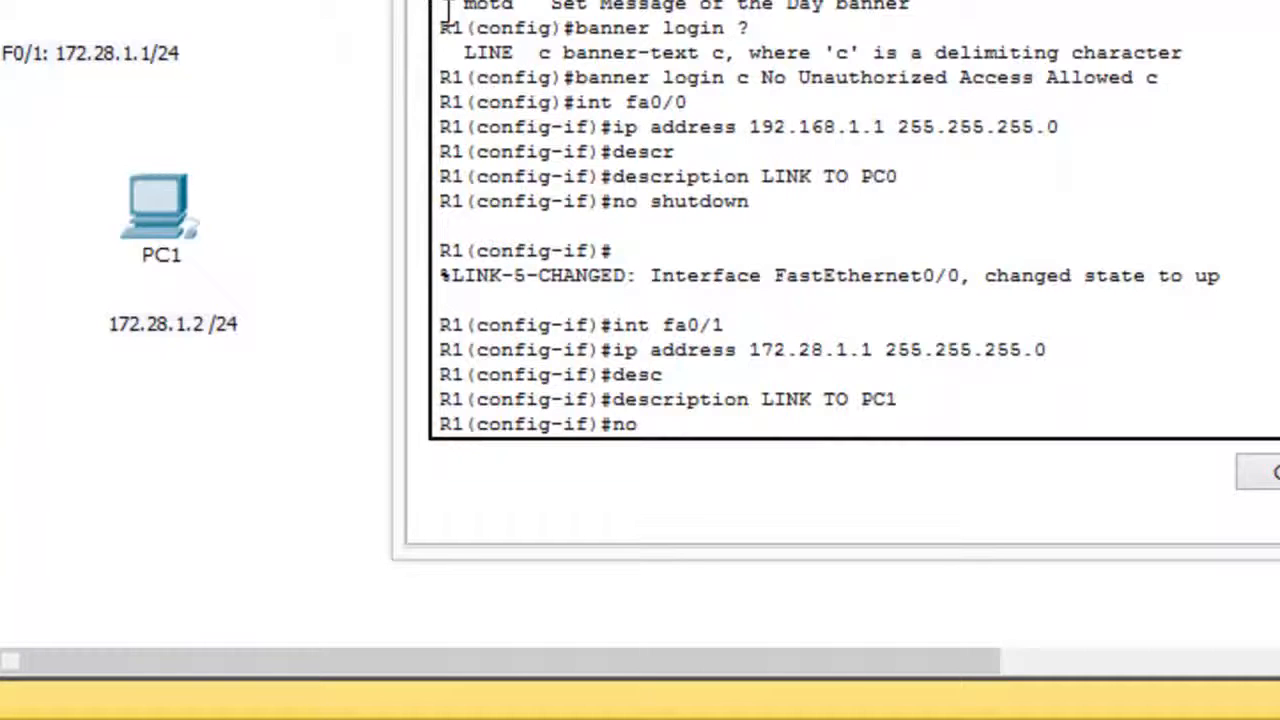
pyautogui.write(' shutdown')
pyautogui.press('Return')
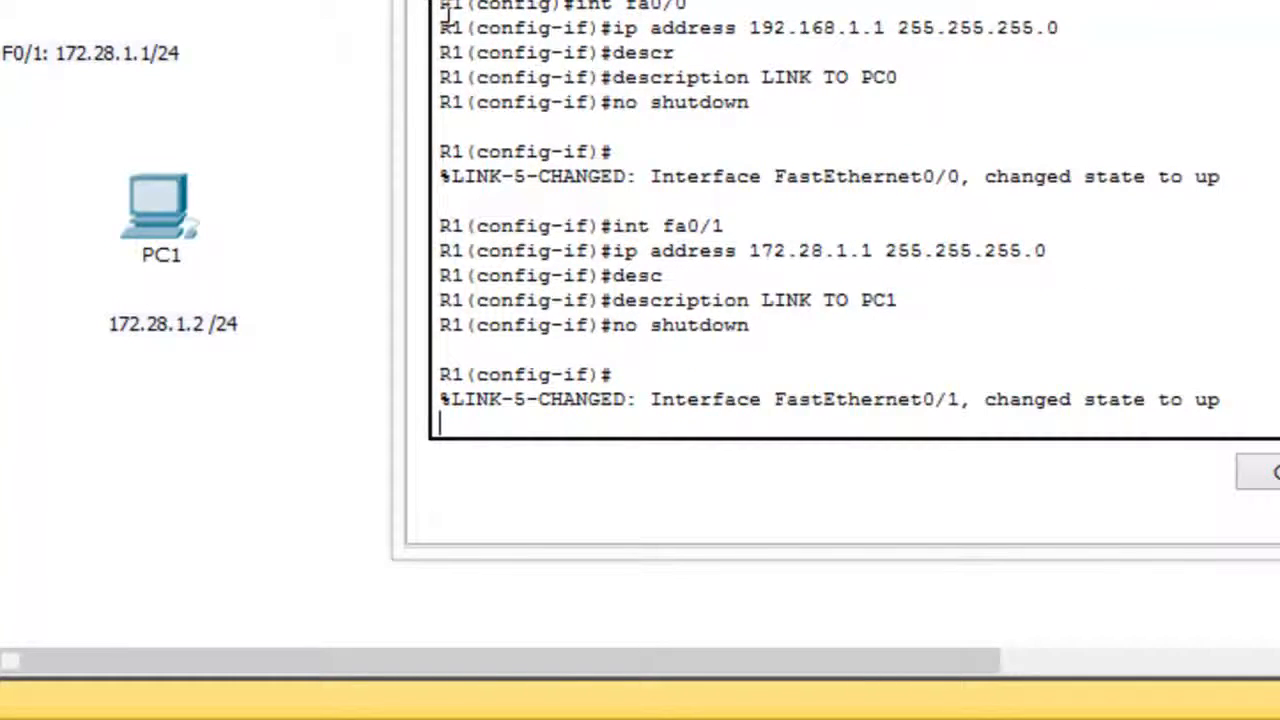
pyautogui.press('Return')
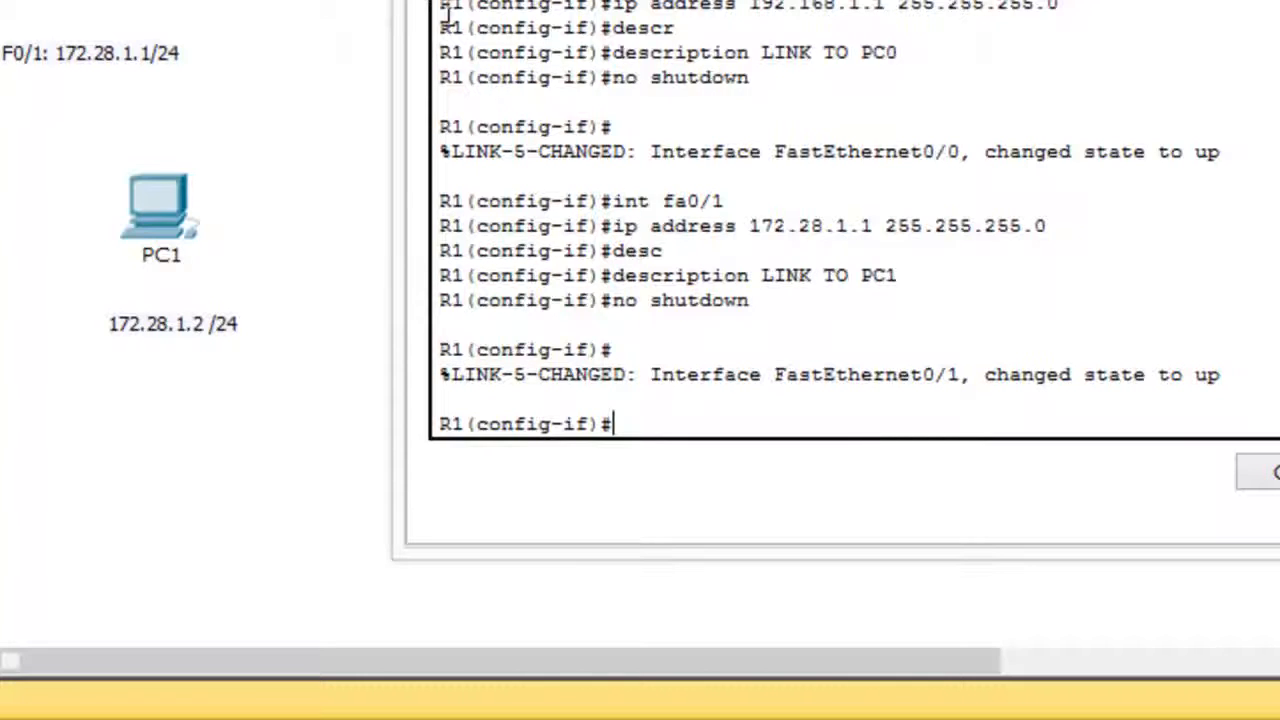
pyautogui.write('end')
pyautogui.press('Return')
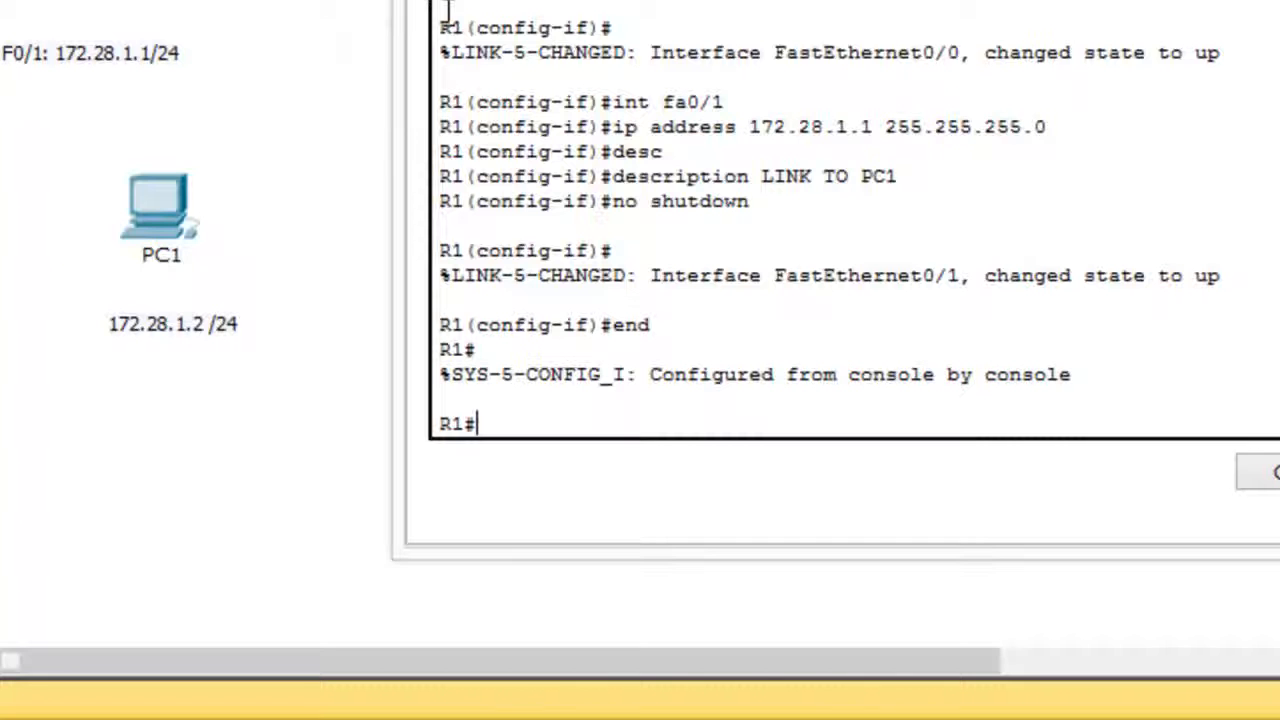
# Show the running configuration and examine the descriptions and IP addresses of FastEthernet0/0 and FastEthernet0/1.
pyautogui.write('show run')
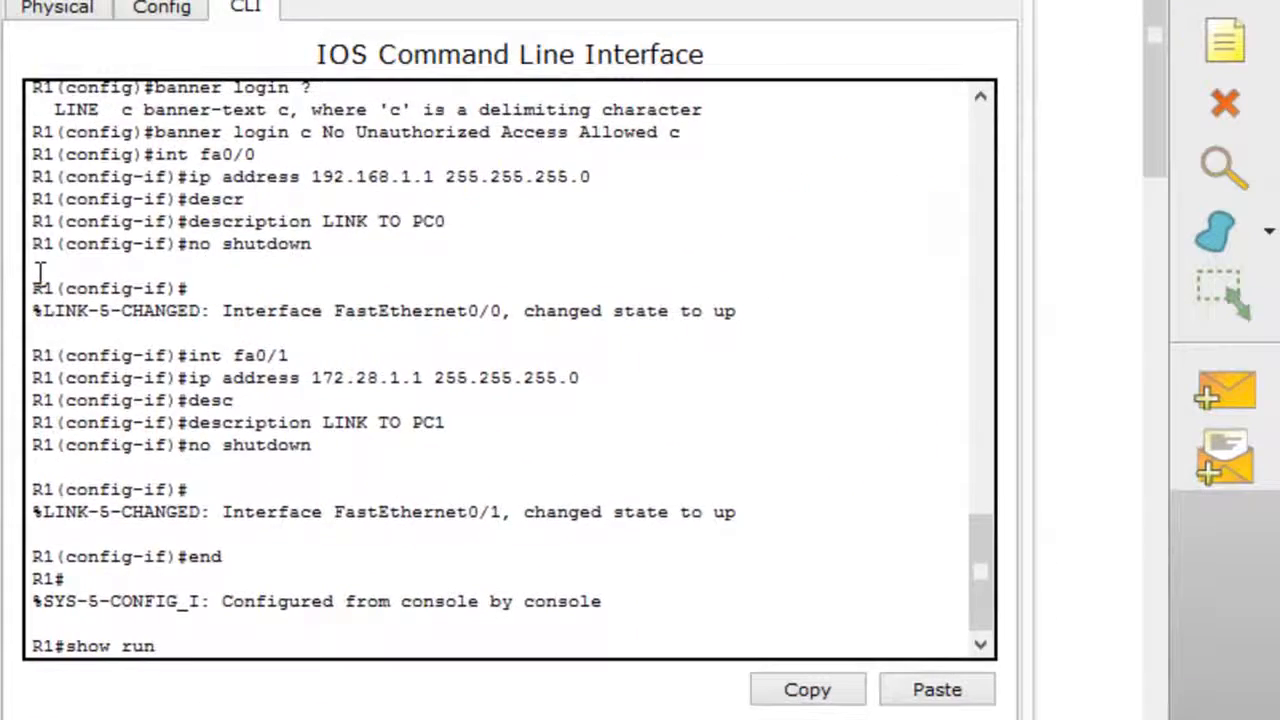
pyautogui.press('Return')
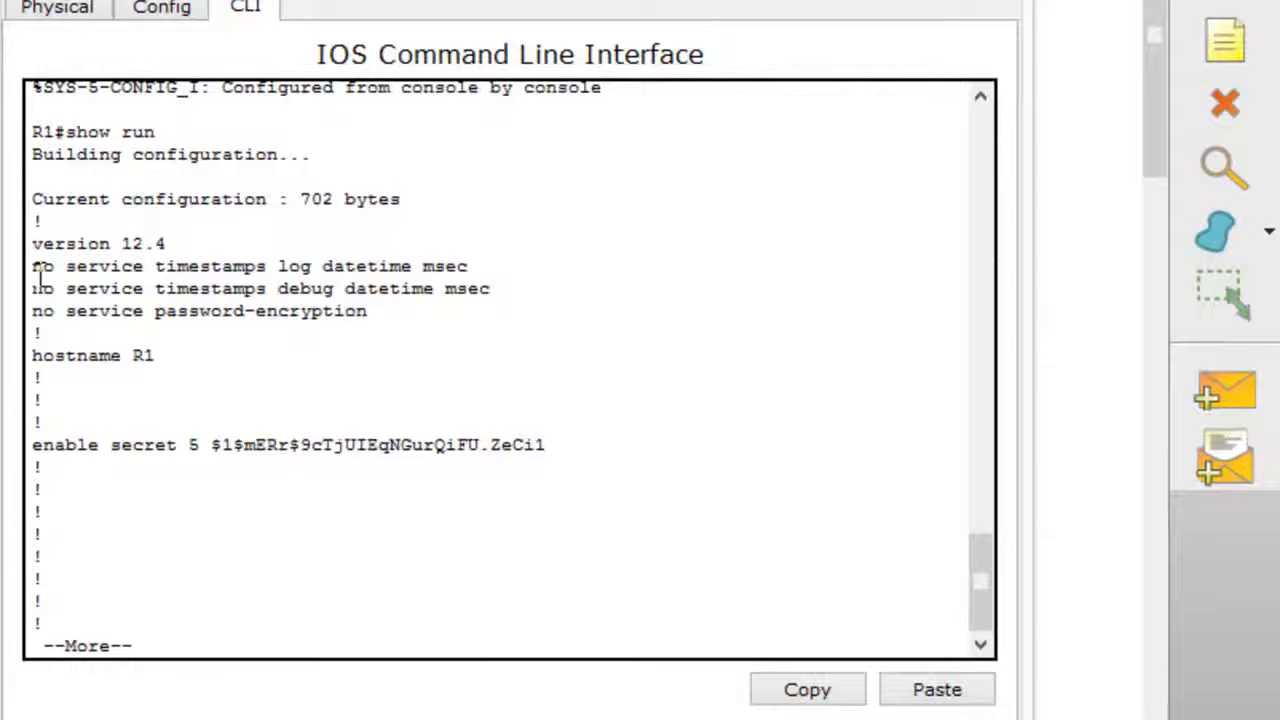
pyautogui.press('space')
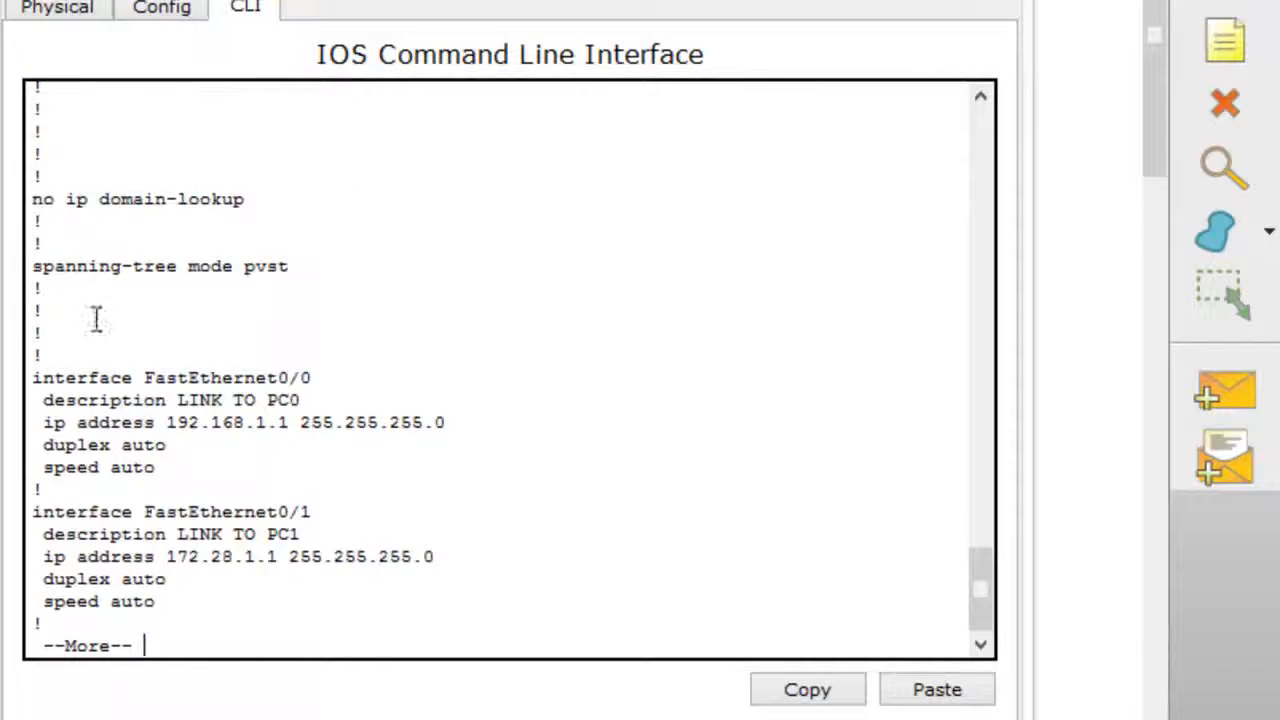
pyautogui.moveTo(31, 377); pyautogui.dragTo(314, 374)
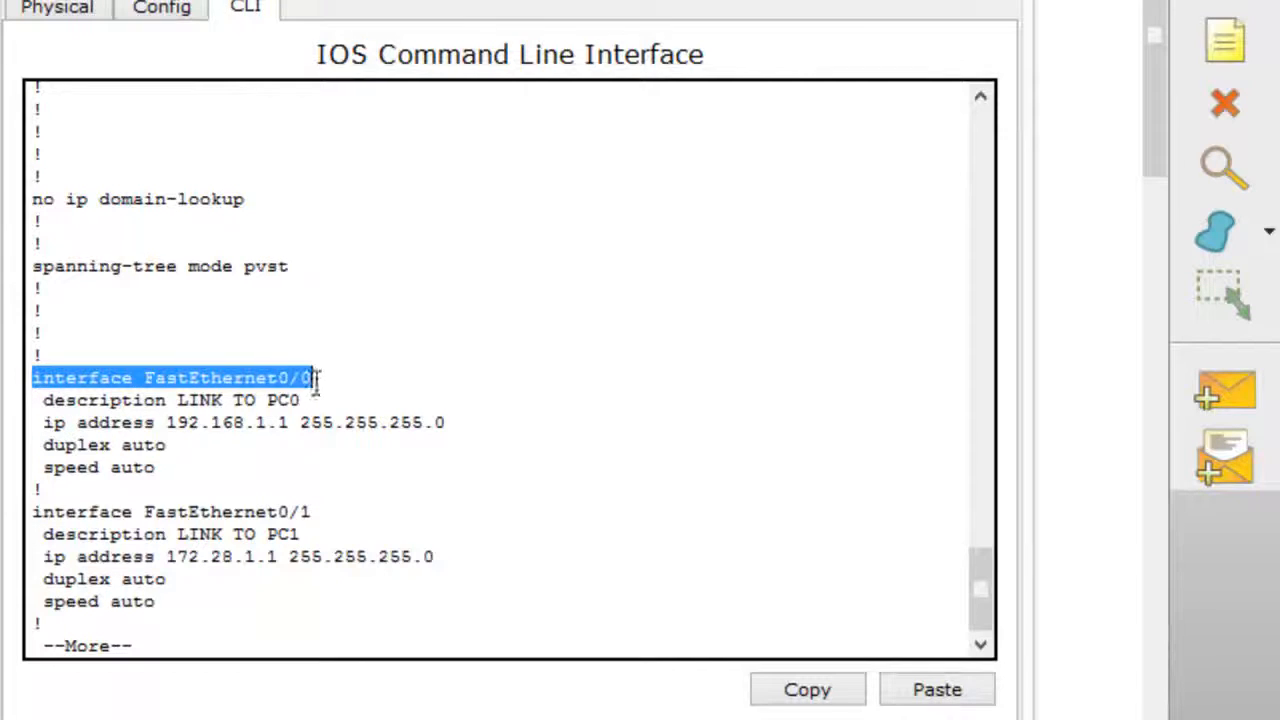
pyautogui.moveTo(55, 400); pyautogui.dragTo(301, 400)
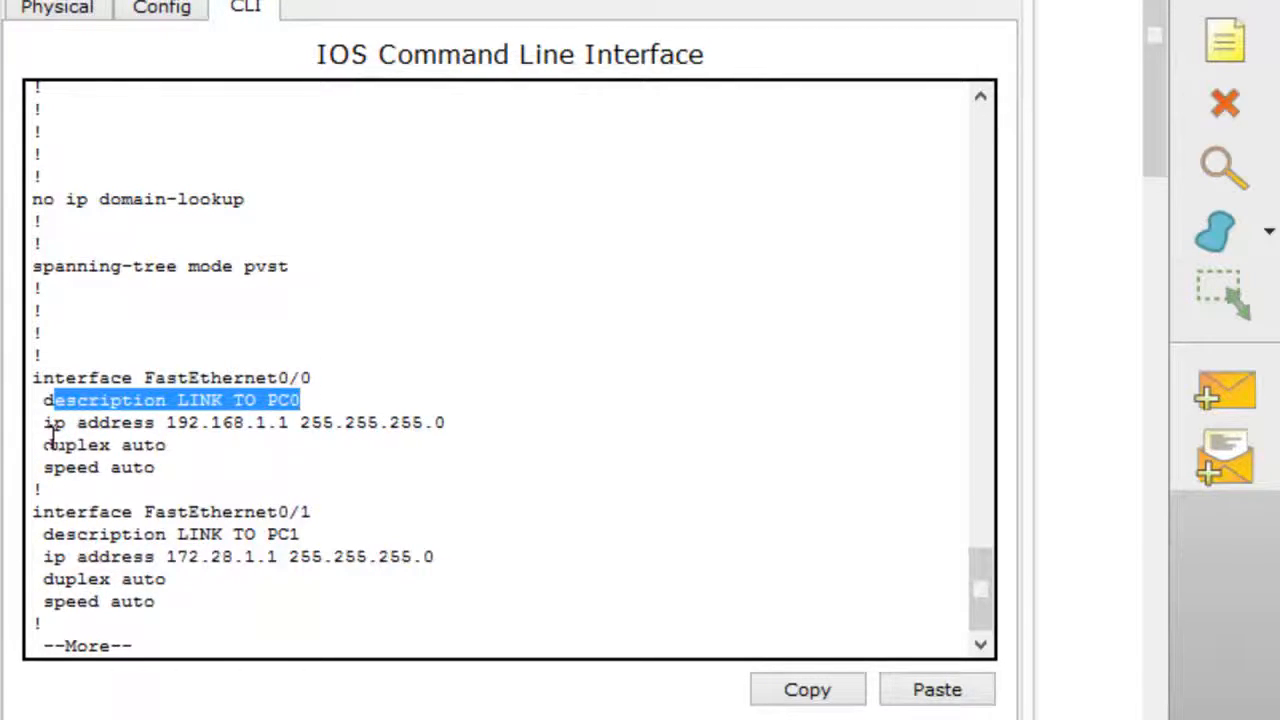
pyautogui.moveTo(45, 422); pyautogui.dragTo(411, 425)
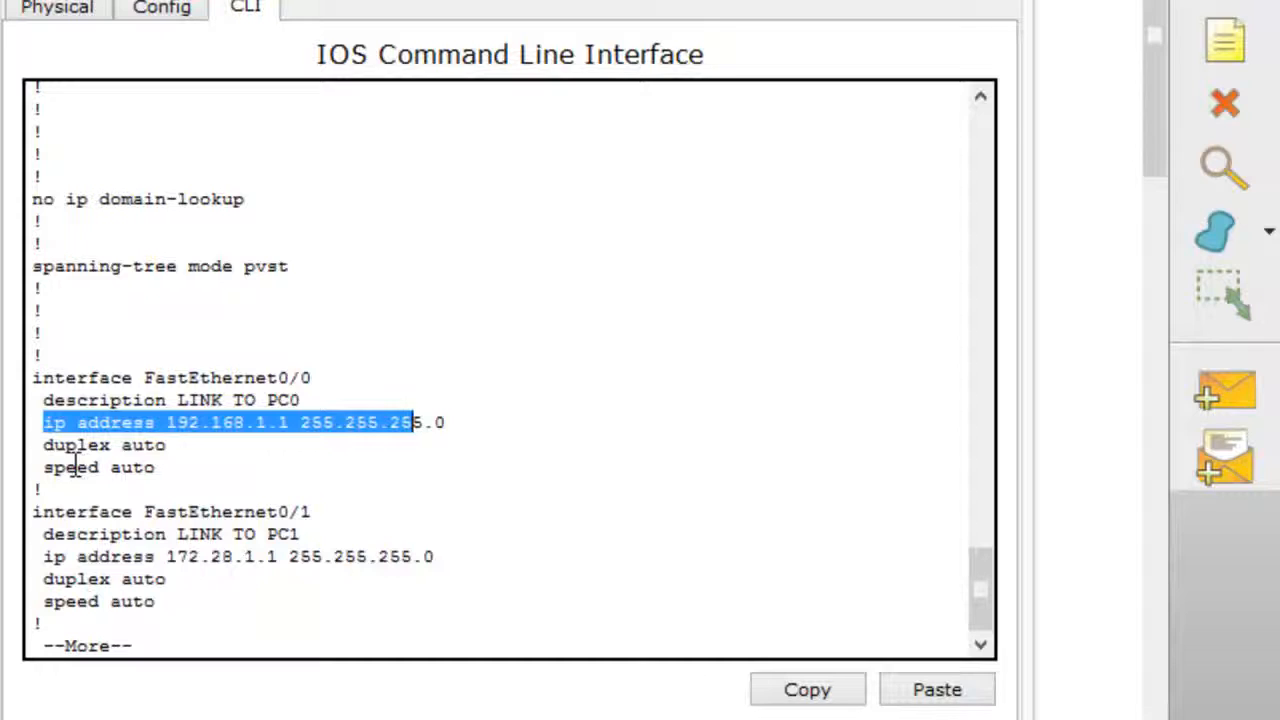
pyautogui.click(148, 505)
pyautogui.moveTo(42, 513); pyautogui.dragTo(313, 512)
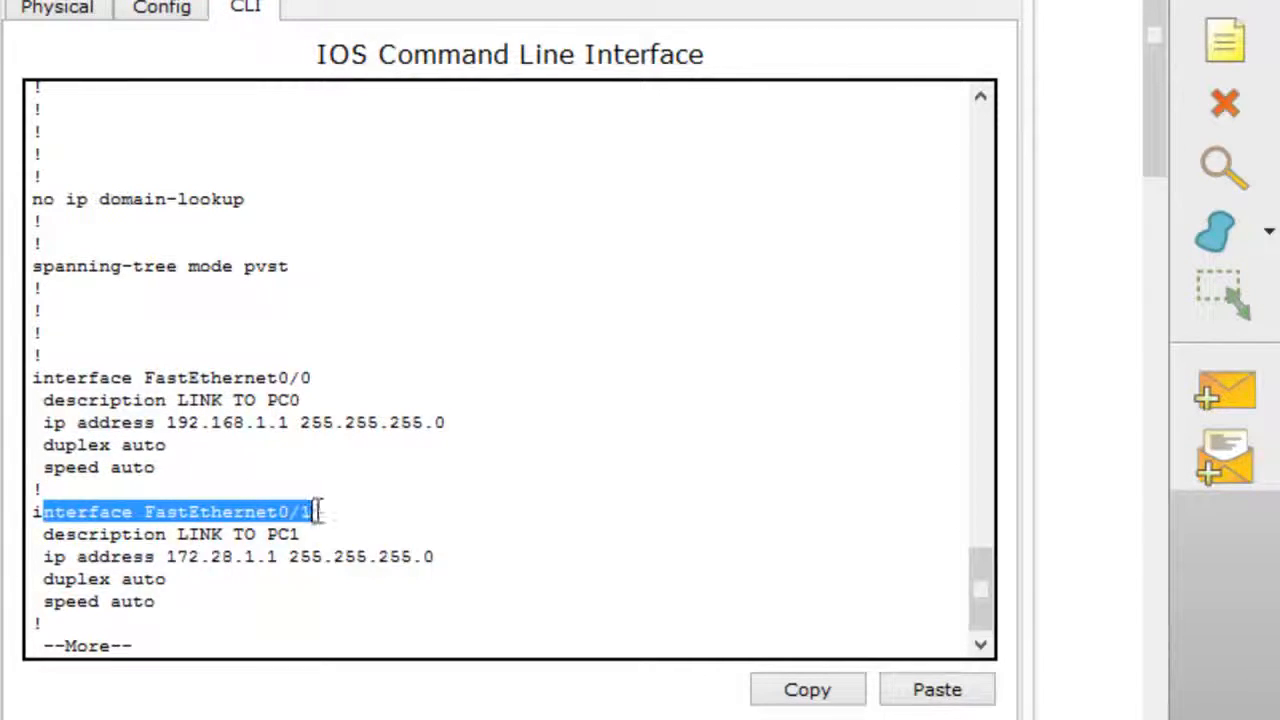
pyautogui.click(117, 548)
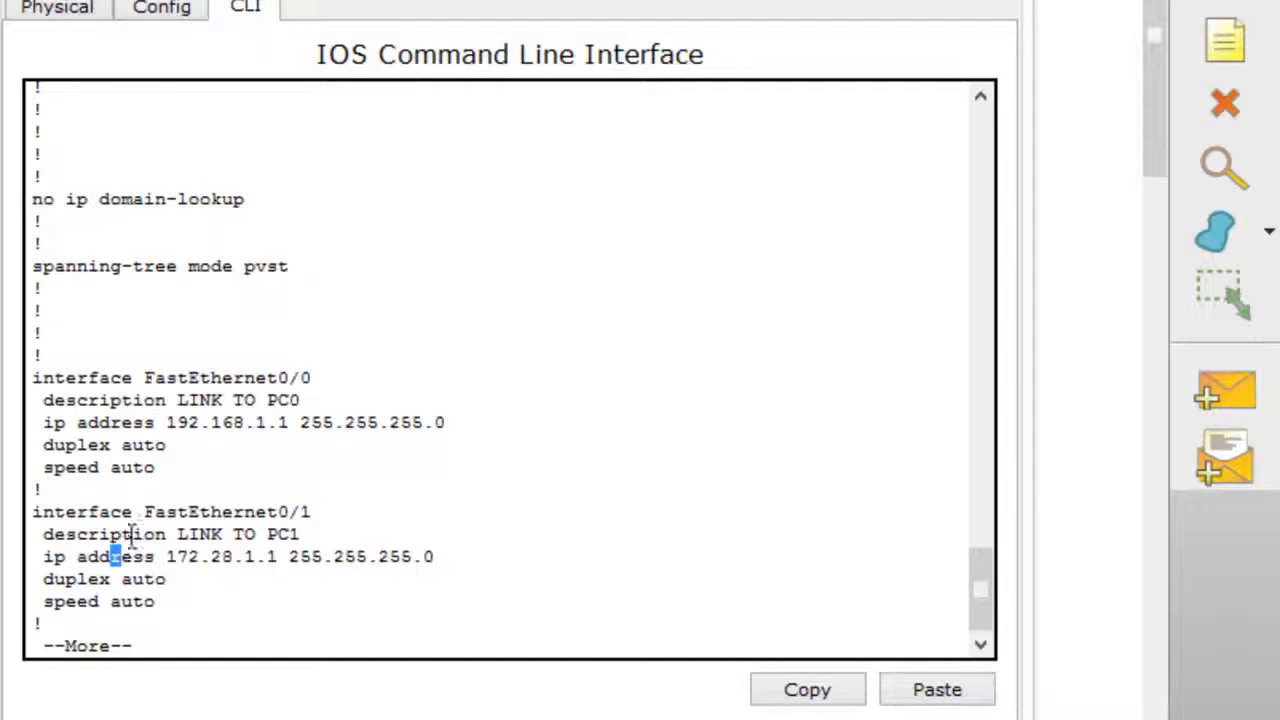
# Page through the rest of the running configuration, checking the login banner and the console and vty line passwords.
pyautogui.press('space')
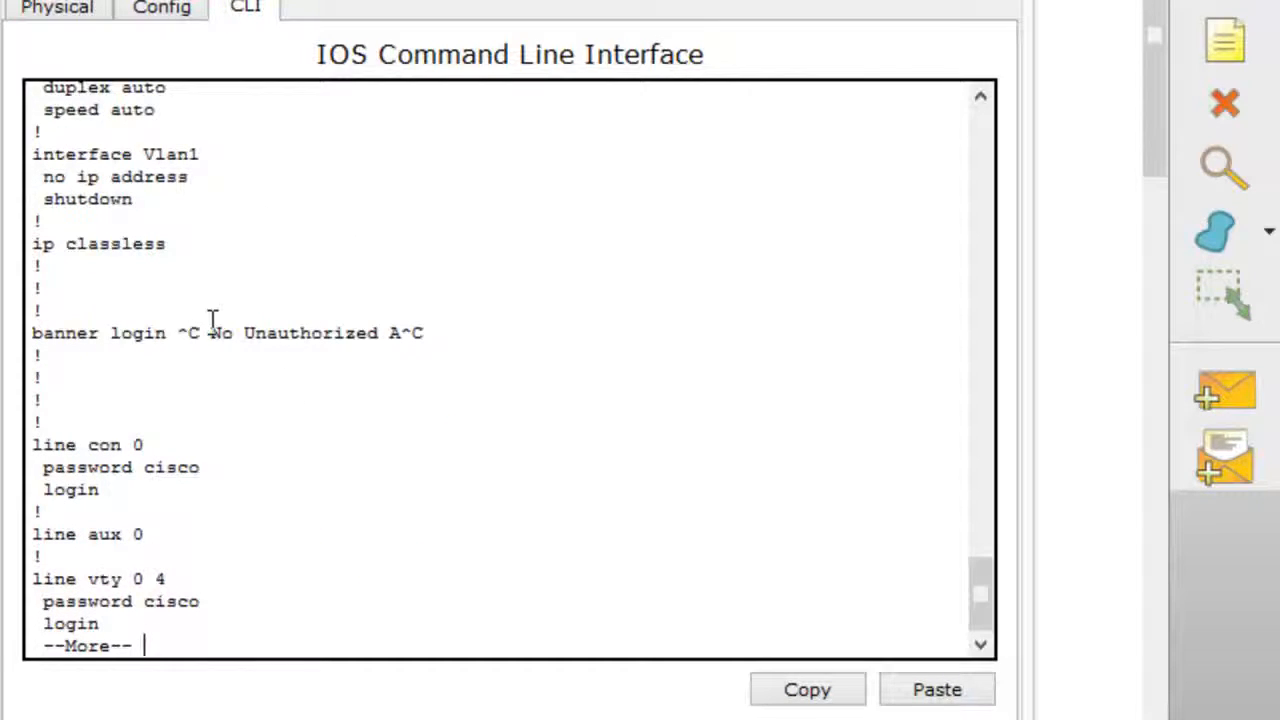
pyautogui.moveTo(35, 450); pyautogui.dragTo(171, 491)
pyautogui.click(57, 583)
pyautogui.moveTo(57, 583); pyautogui.dragTo(149, 609)
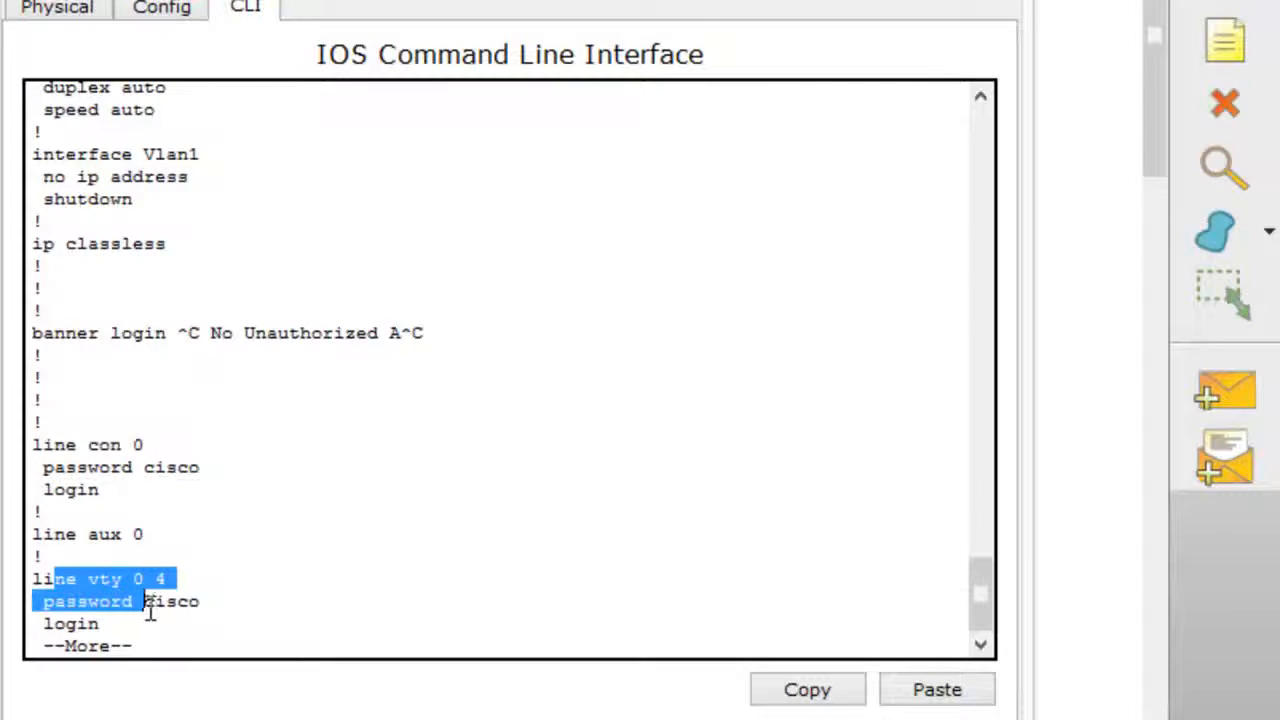
pyautogui.click(209, 623)
pyautogui.moveTo(432, 336); pyautogui.dragTo(405, 350)
pyautogui.click(269, 426)
pyautogui.press('space')
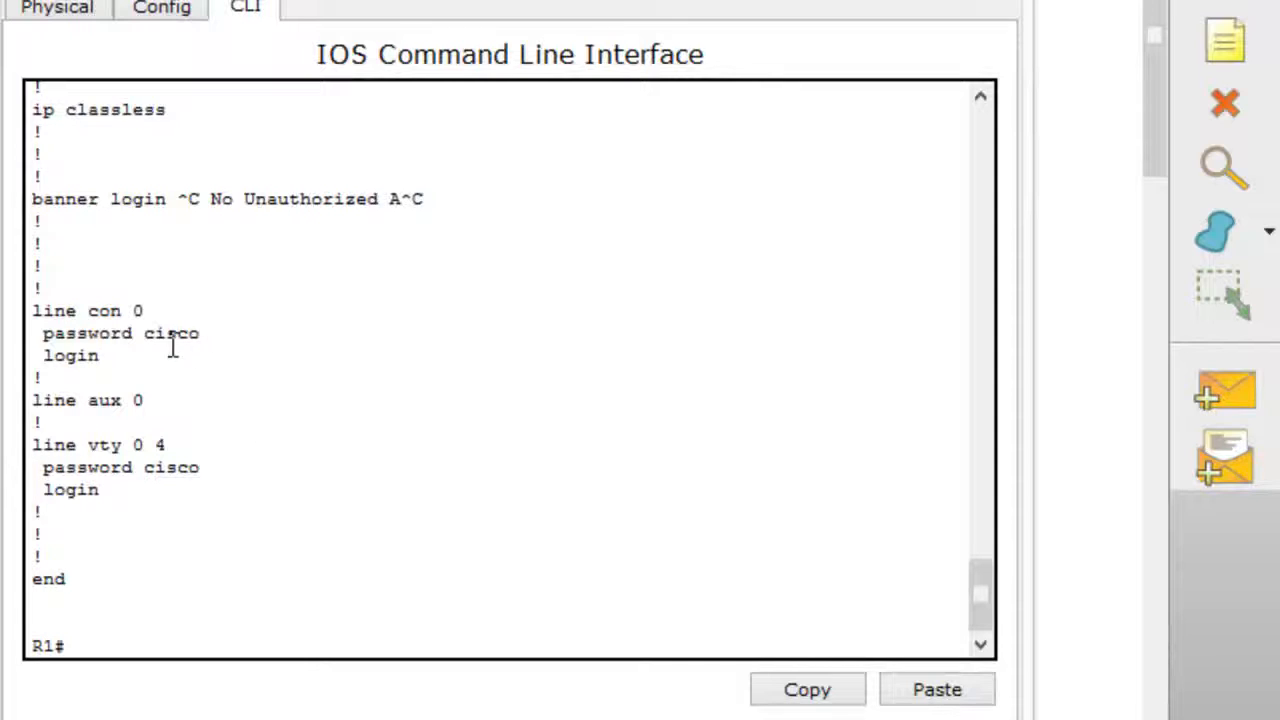
pyautogui.moveTo(223, 337); pyautogui.dragTo(134, 337)
pyautogui.moveTo(213, 467); pyautogui.dragTo(149, 474)
pyautogui.click(148, 535)
# Enable the service password-encryption setting in global configuration mode and return to privileged EXEC mode.
pyautogui.write('config t')
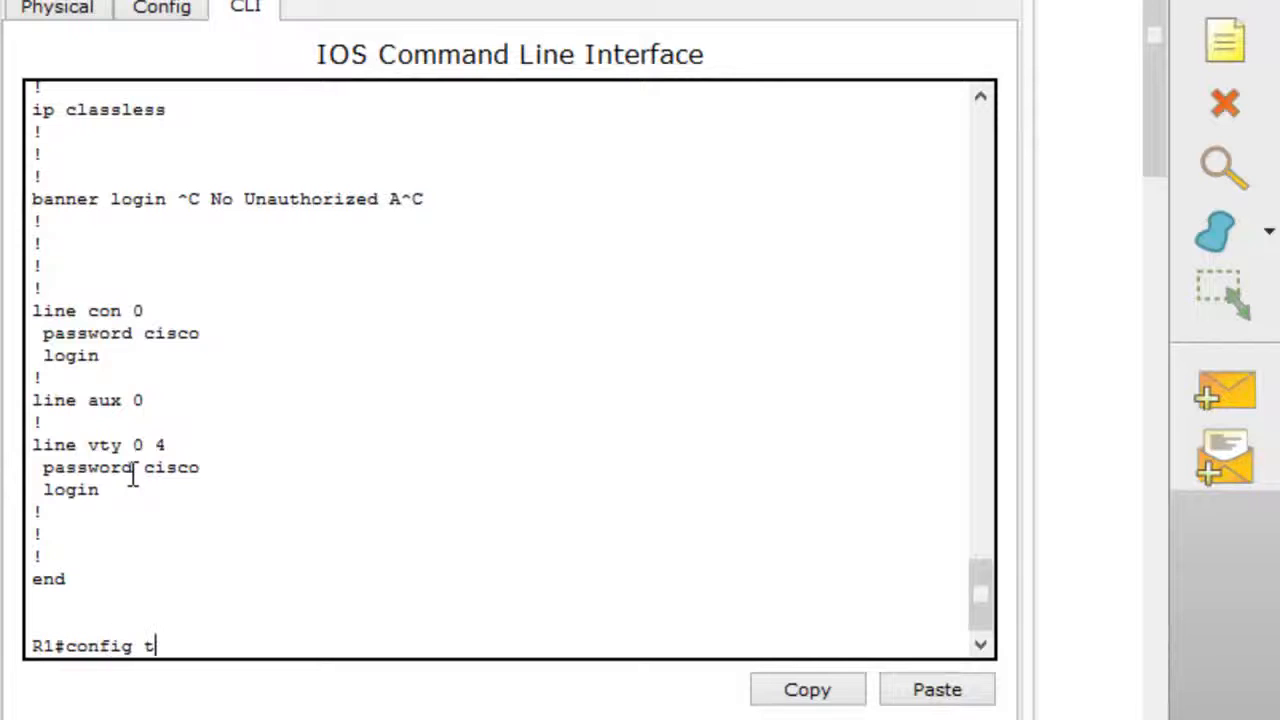
pyautogui.press('Return')
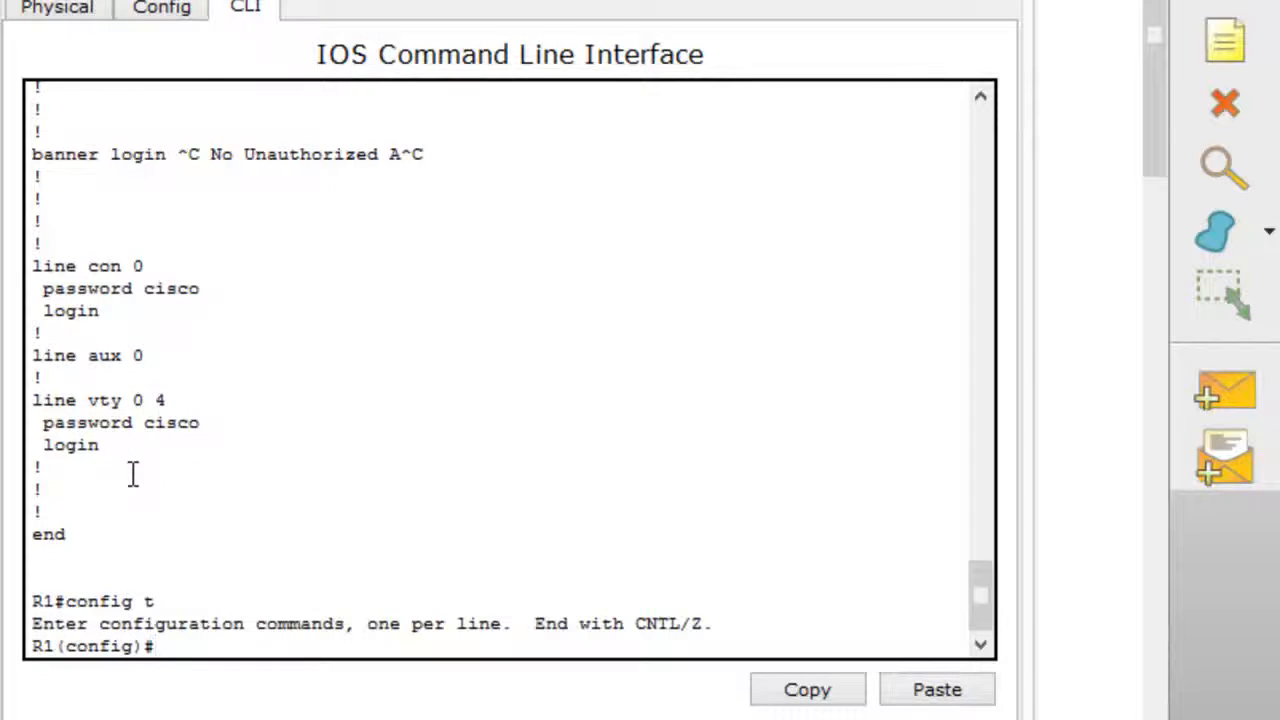
pyautogui.write('service pass')
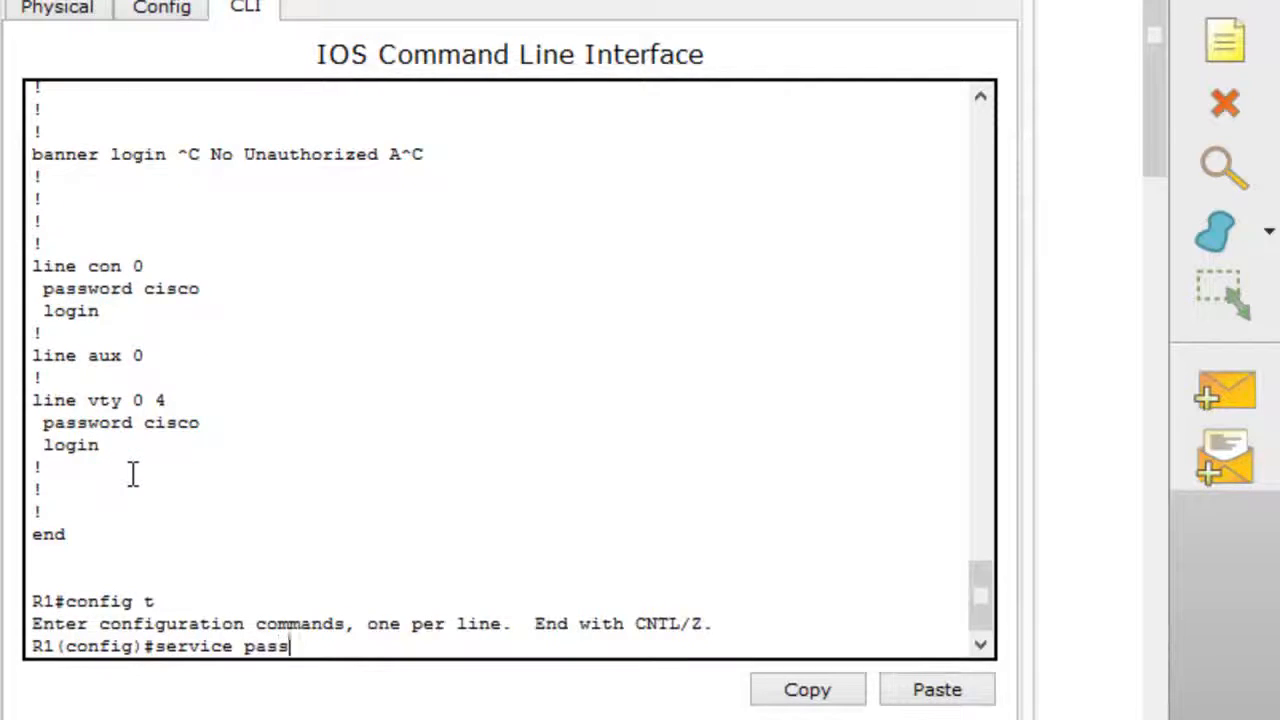
pyautogui.press('Tab')
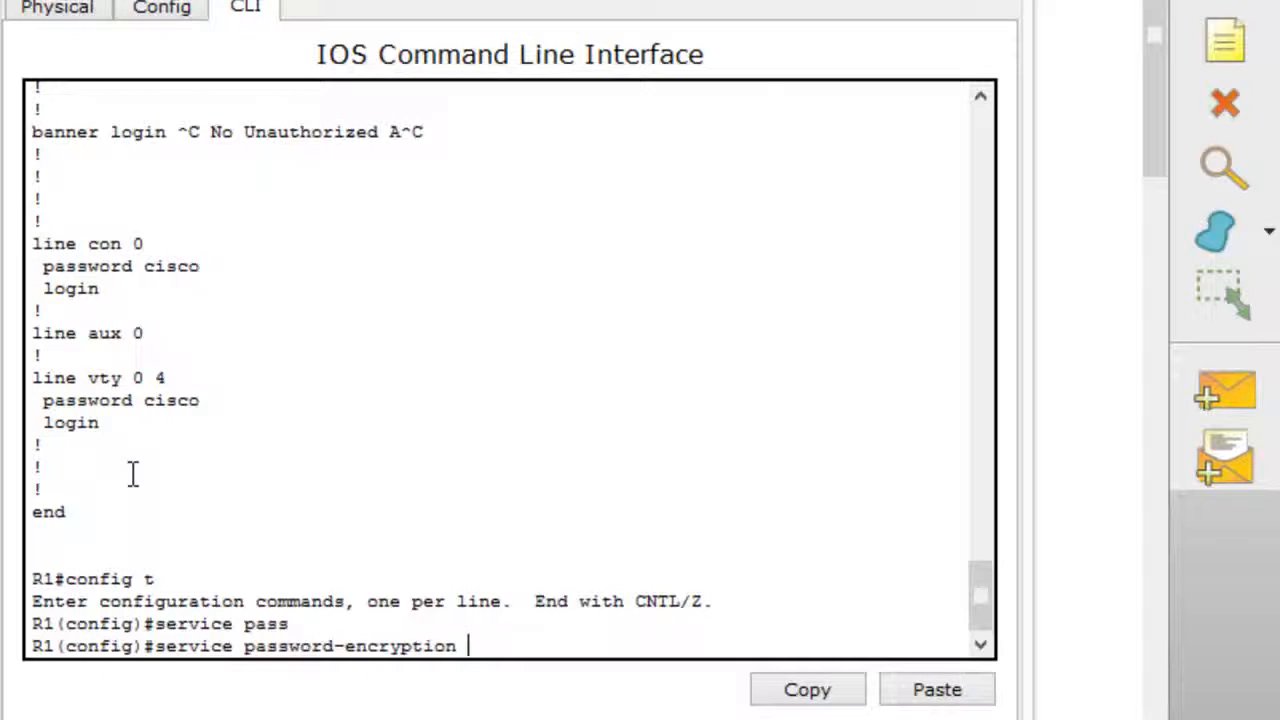
pyautogui.press('Return')
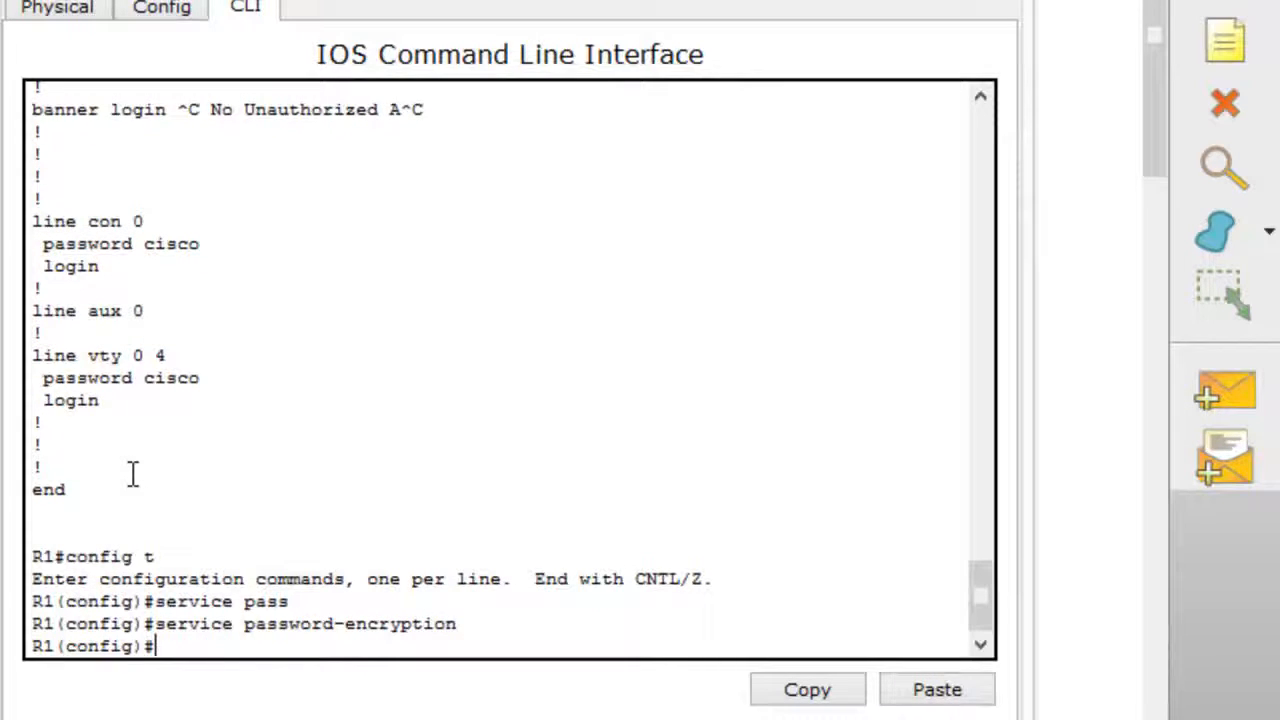
pyautogui.write('end')
pyautogui.press('Return')
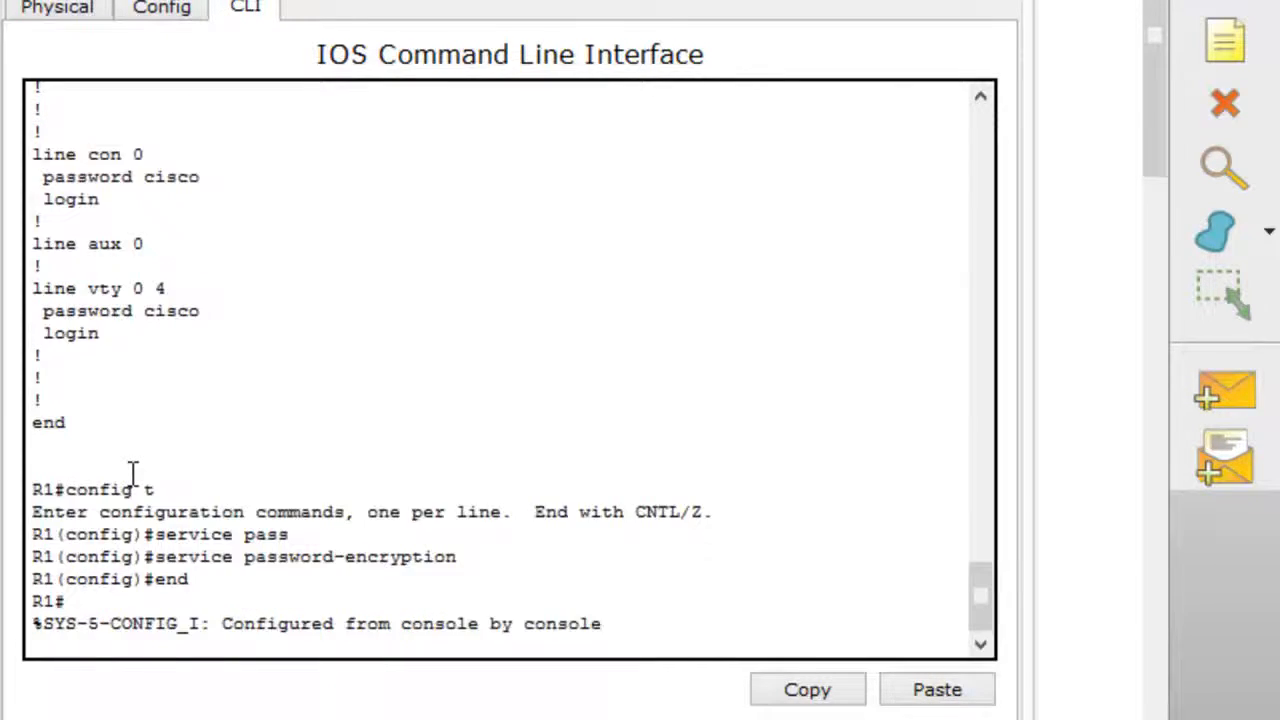
# Show the running configuration again and check how the console and vty line passwords are stored.
pyautogui.write('sho run')
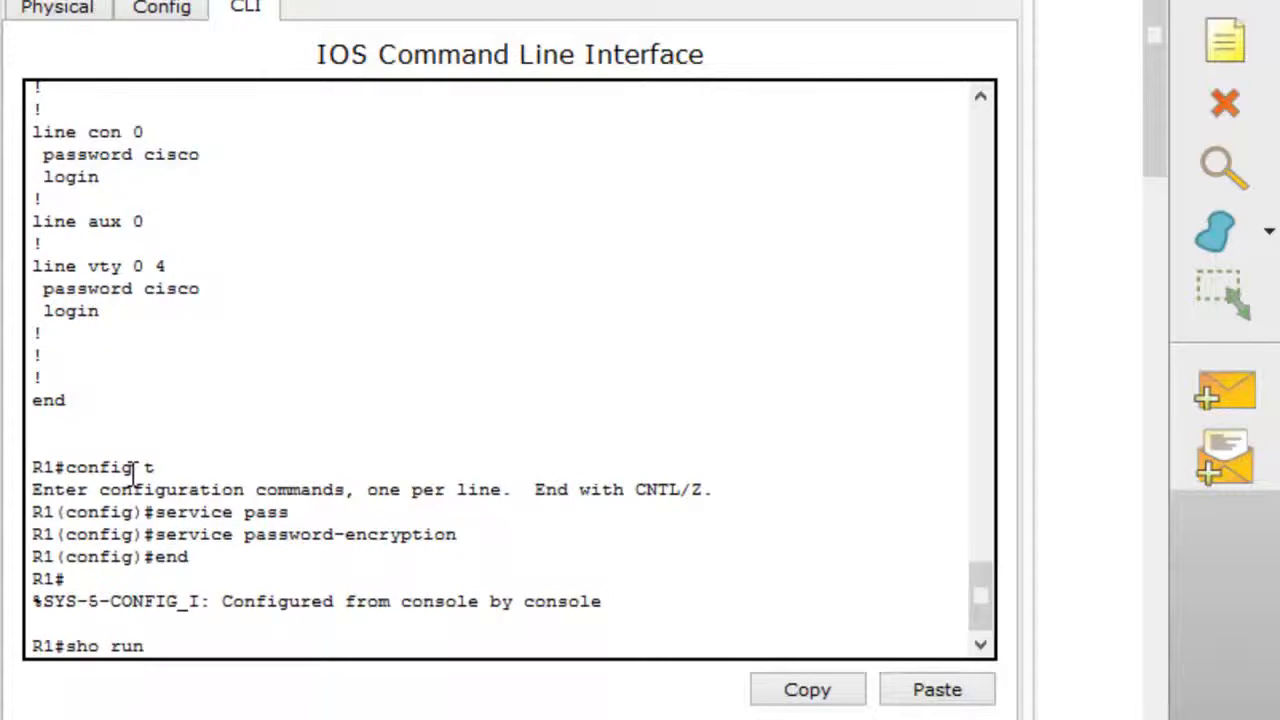
pyautogui.press('Return')
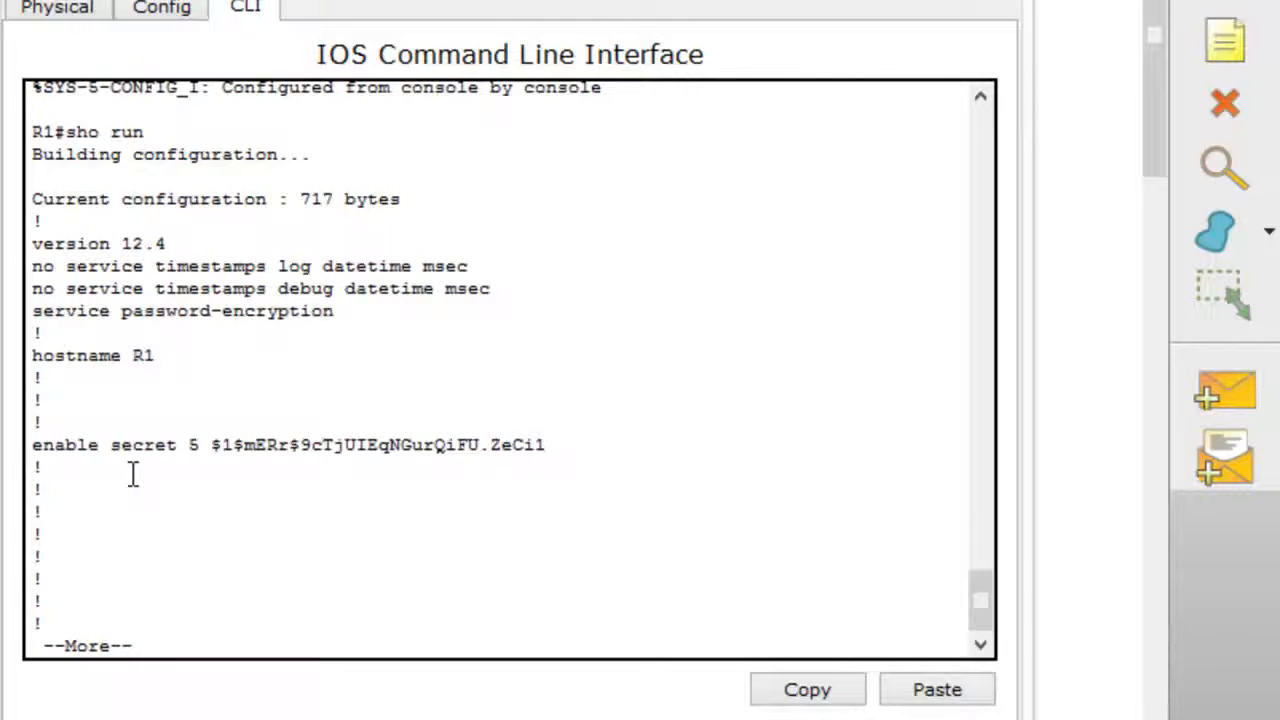
pyautogui.press('space')
pyautogui.press('space')
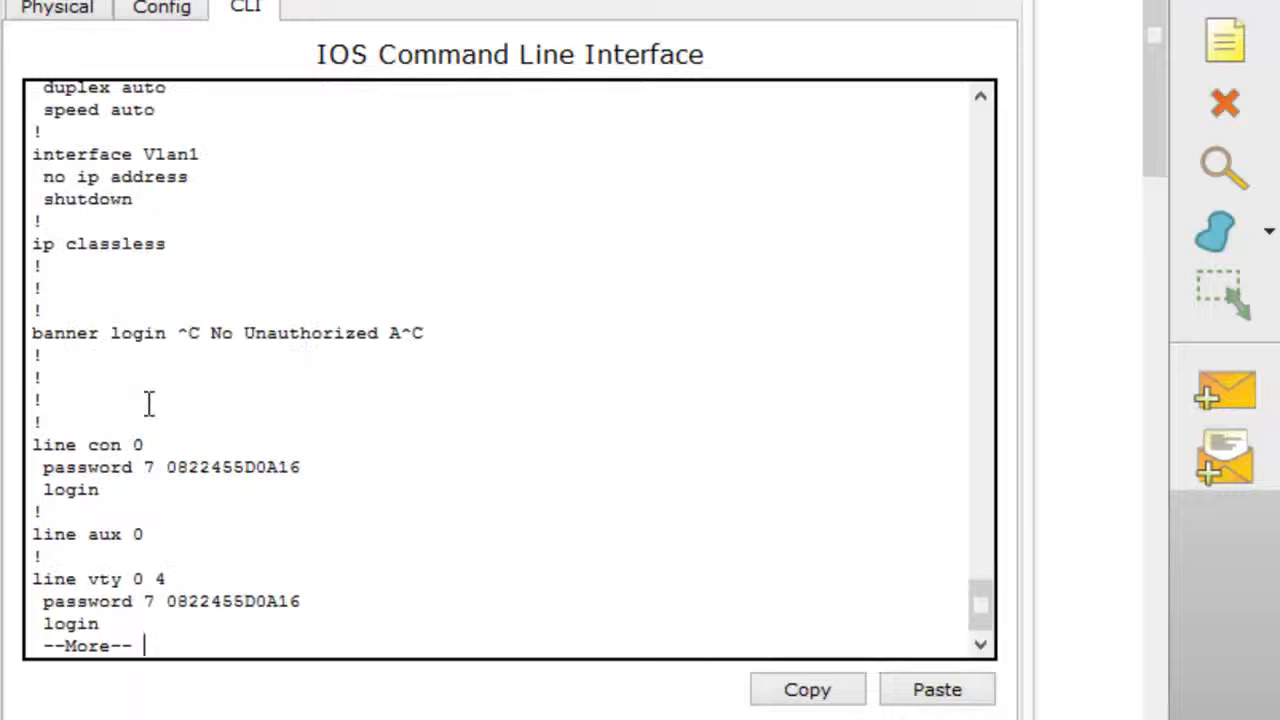
pyautogui.moveTo(334, 466); pyautogui.dragTo(174, 485)
pyautogui.moveTo(306, 605); pyautogui.dragTo(170, 614)
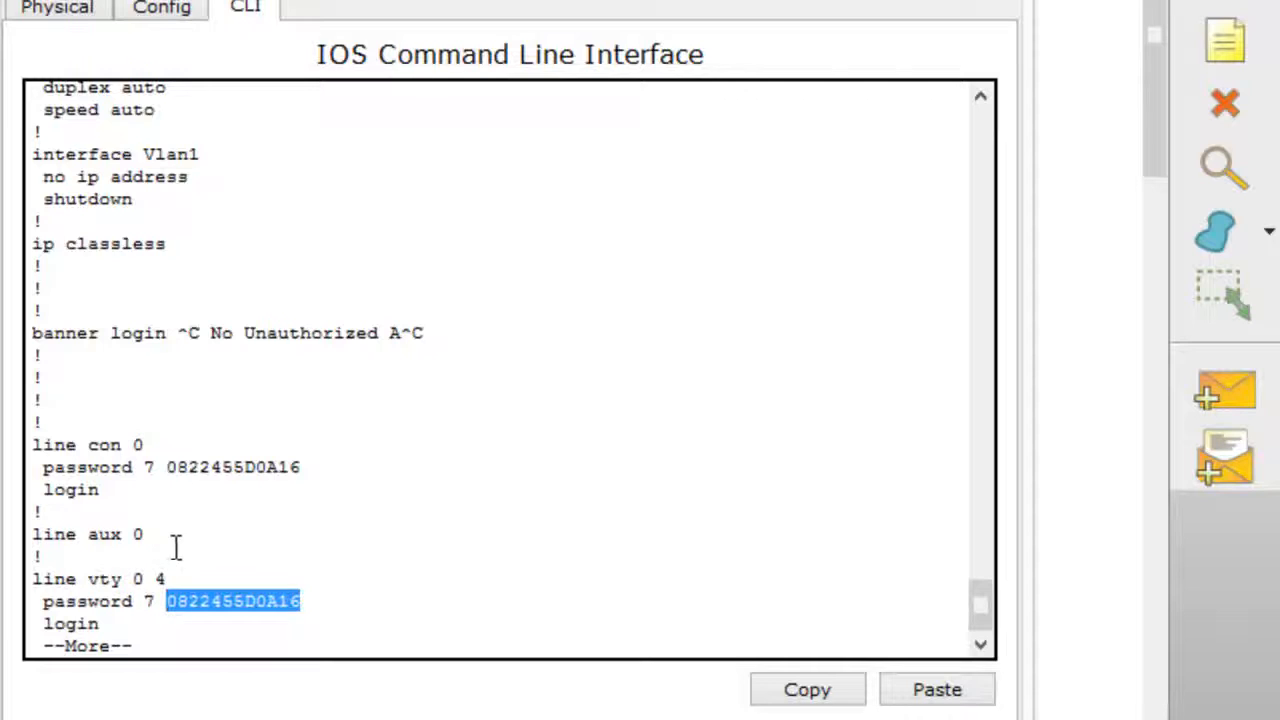
pyautogui.click(196, 520)
pyautogui.press('space')
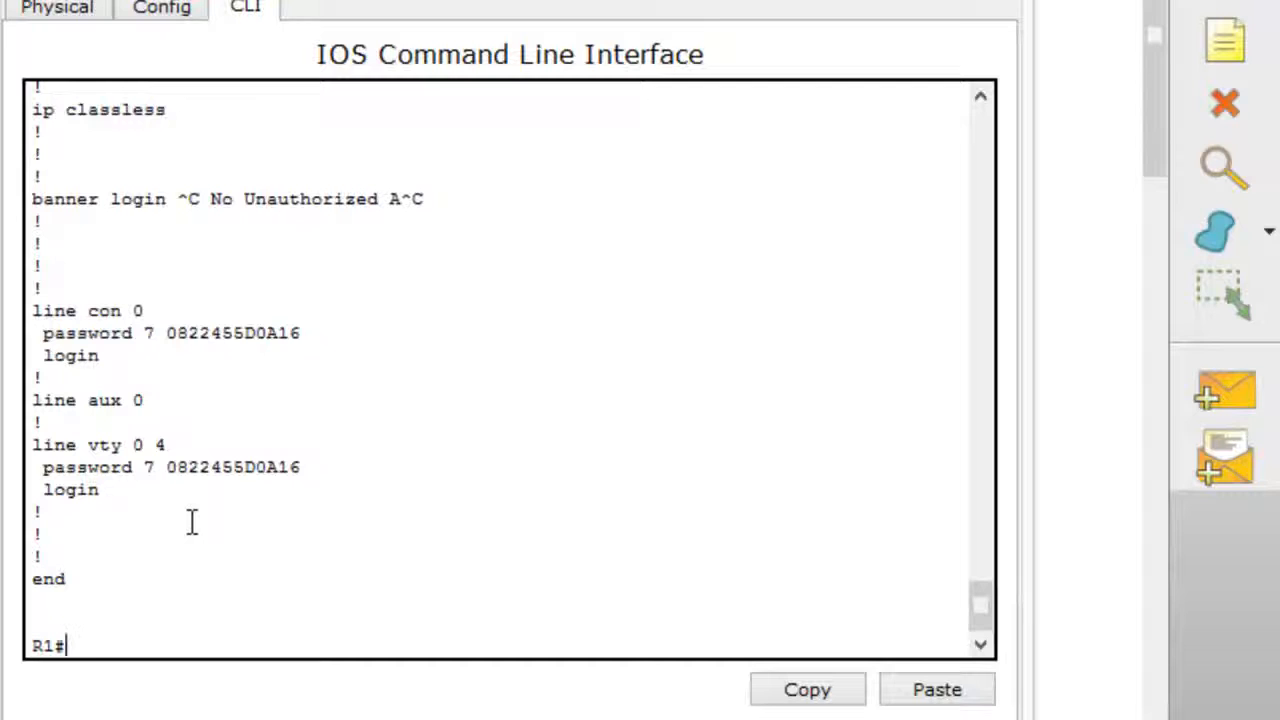
# Save R1's running configuration to startup-config with copy run start, accepting the default destination filename.
pyautogui.write('copy')
pyautogui.press('Tab')
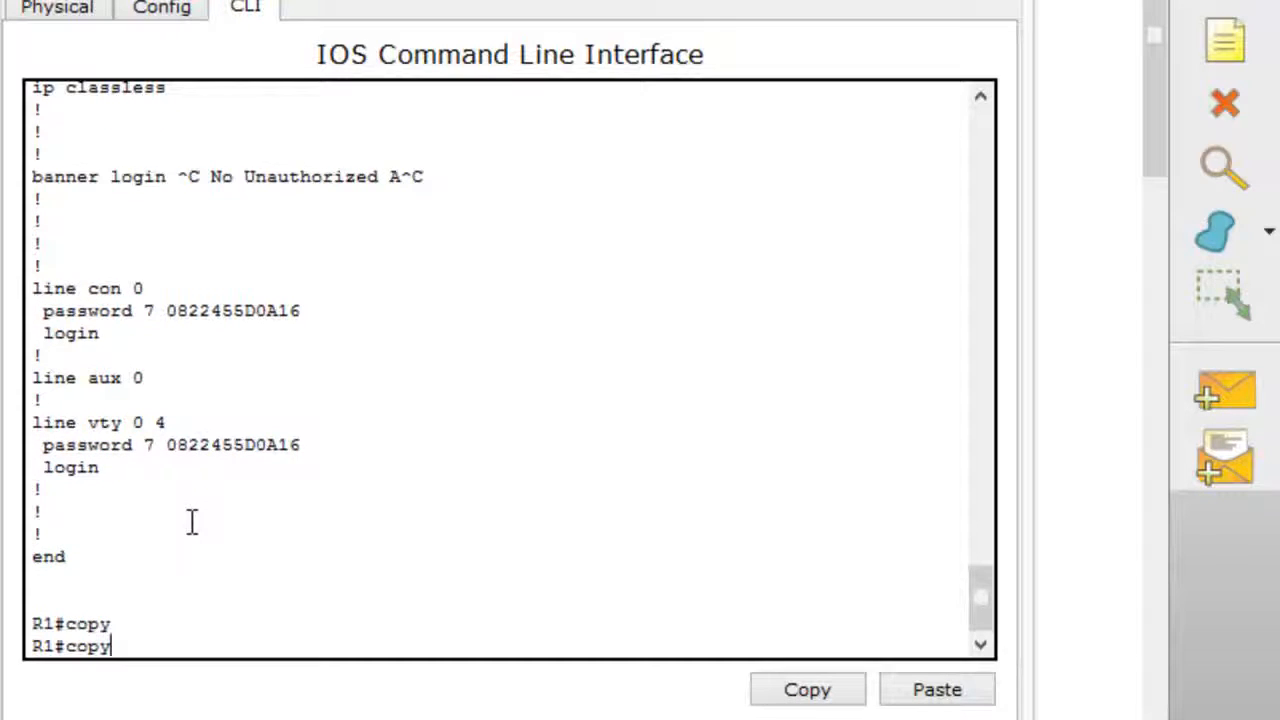
pyautogui.press('BackSpace')
pyautogui.press('BackSpace')
pyautogui.press('BackSpace')
pyautogui.press('BackSpace')
pyautogui.write('copy run start')
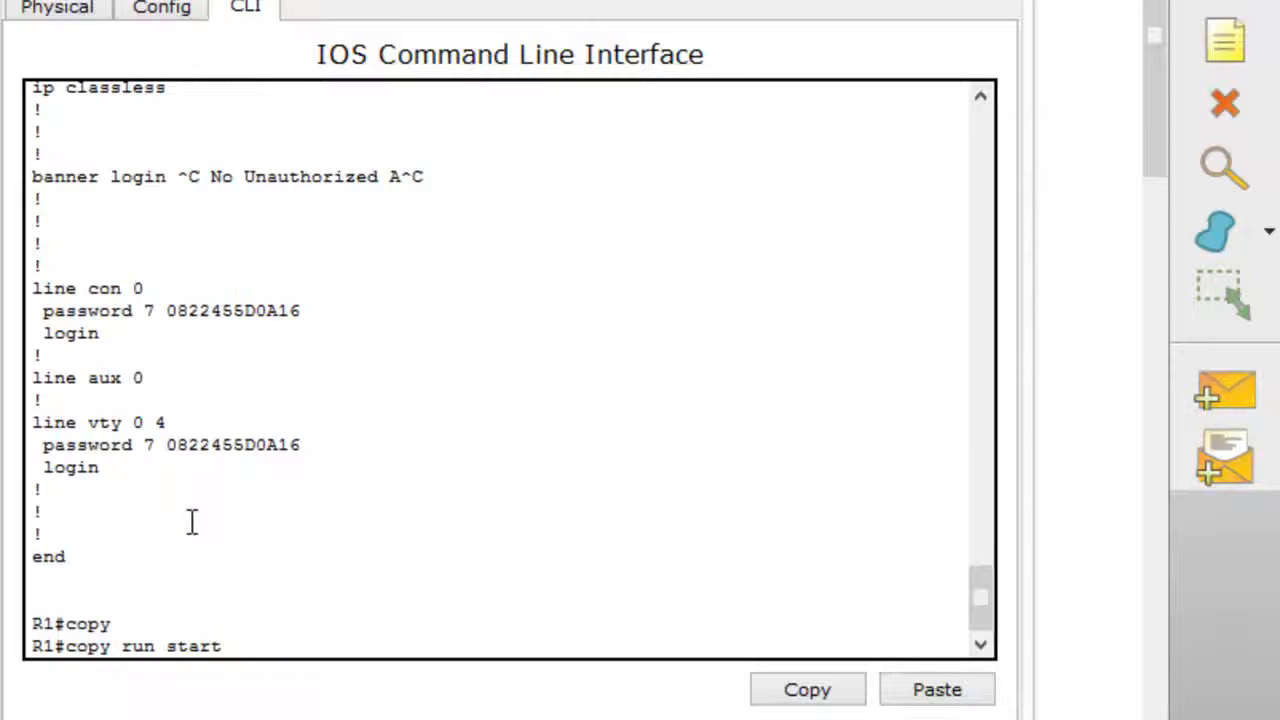
pyautogui.press('Return')
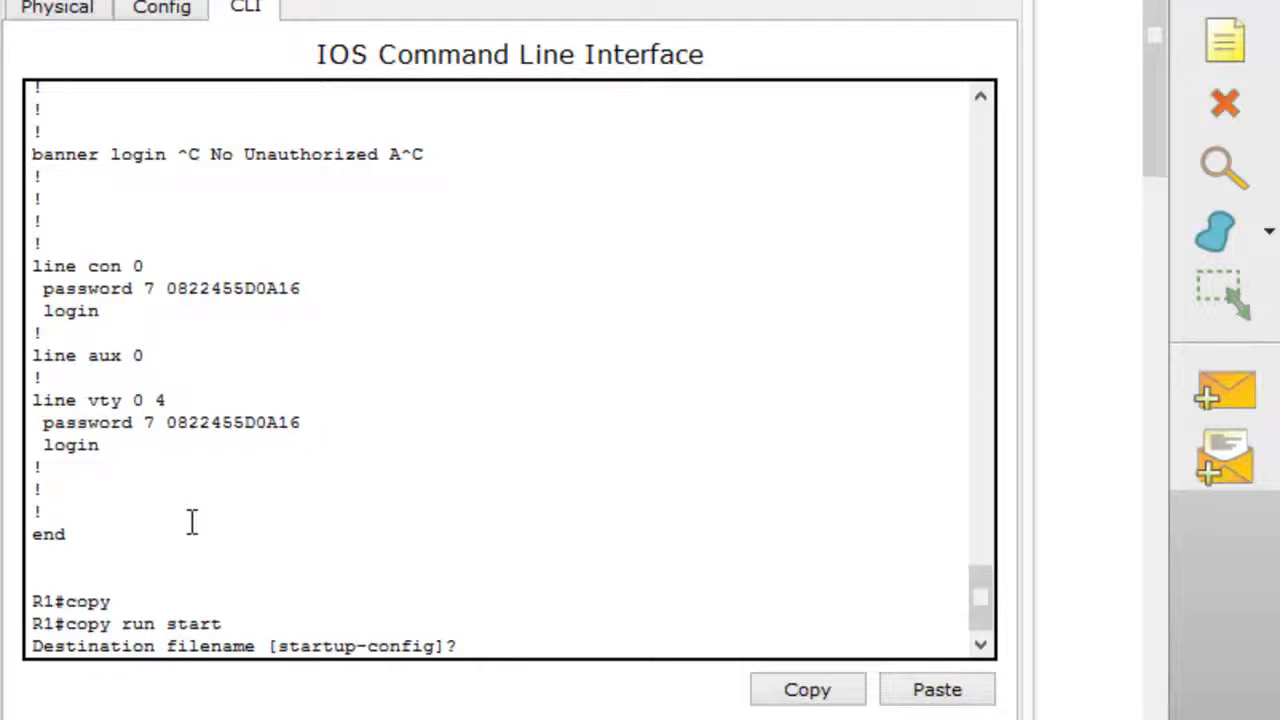
pyautogui.press('Return')
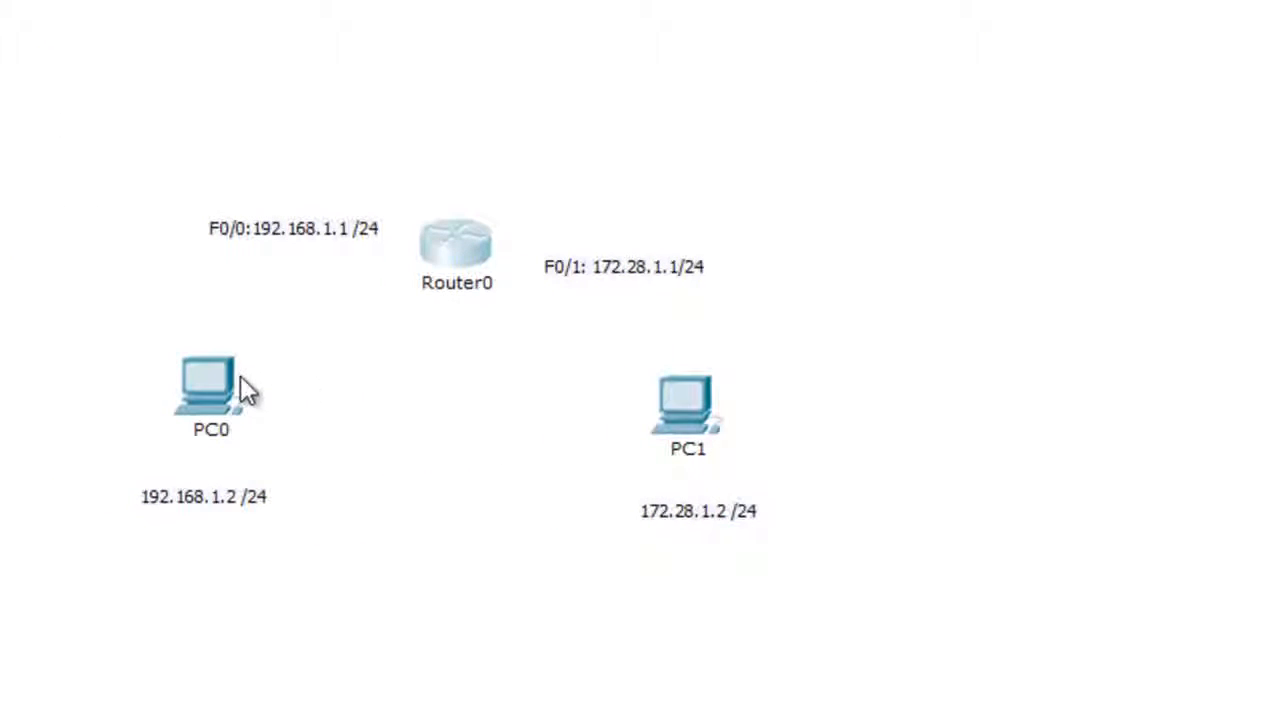
# Give PC0 the static IP address 192.168.1.2 with subnet mask 255.255.255.0.
pyautogui.click(211, 380)
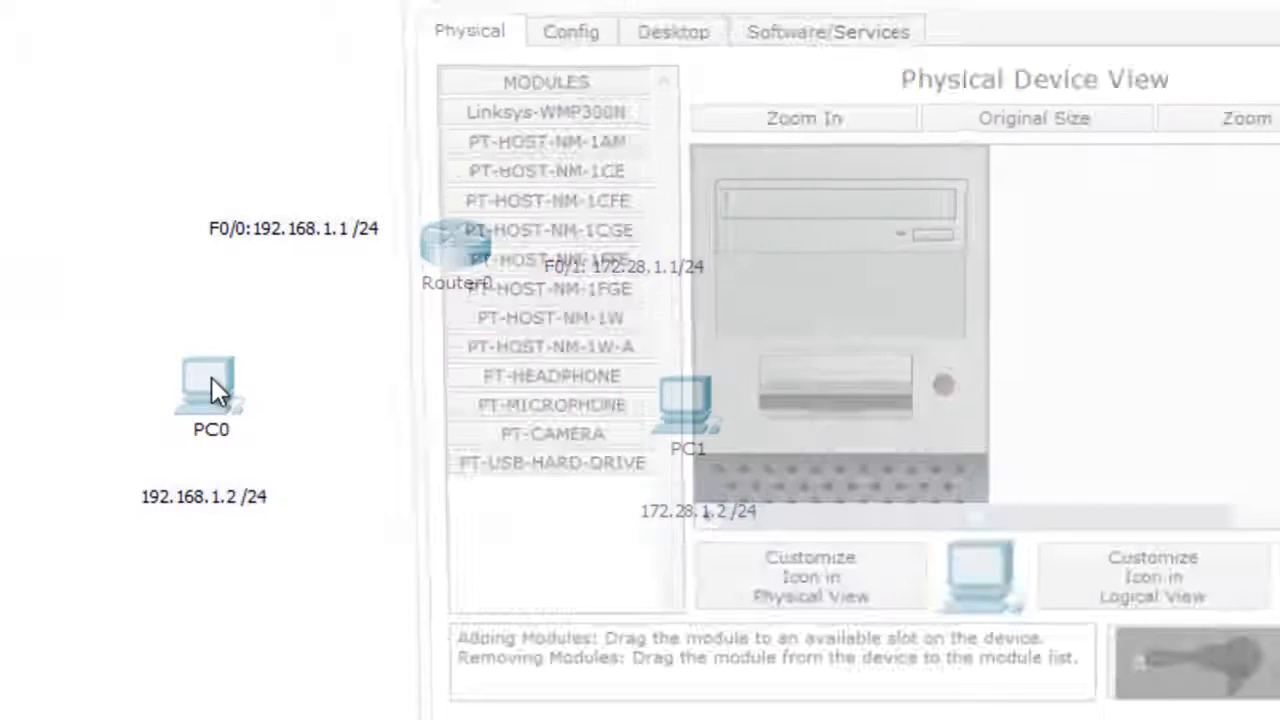
pyautogui.click(686, 38)
pyautogui.click(548, 180)
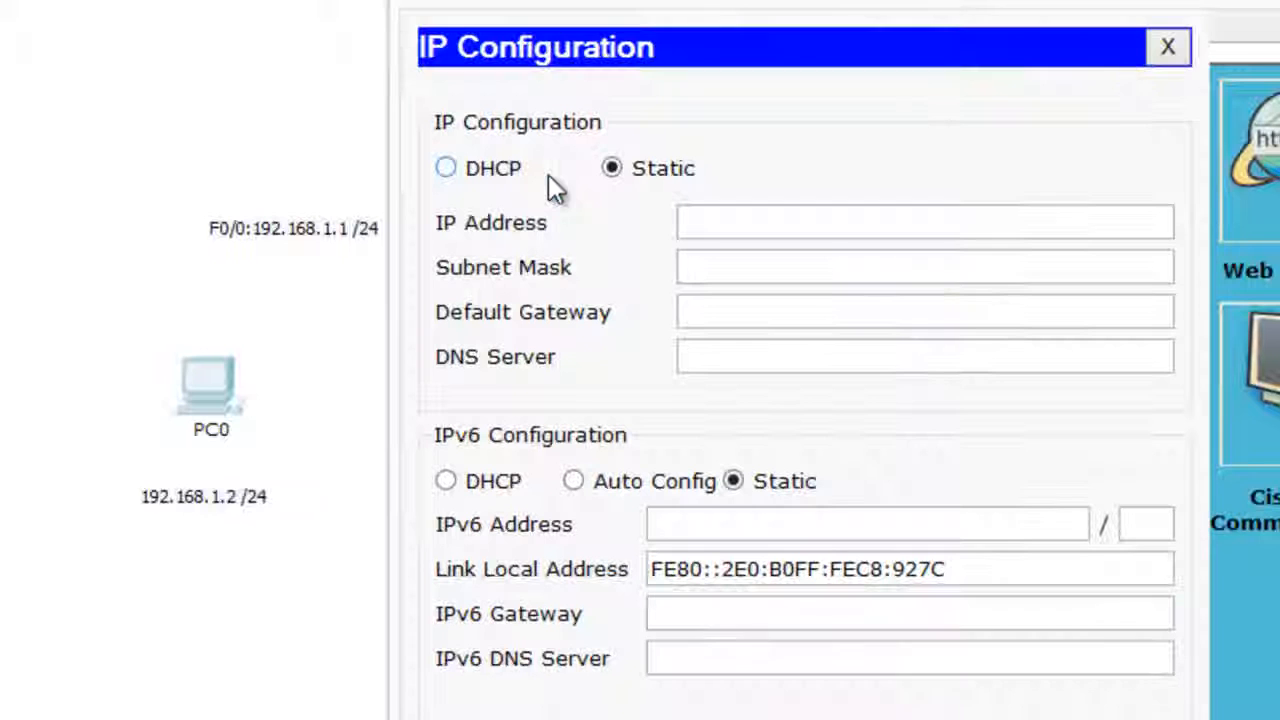
pyautogui.click(743, 226)
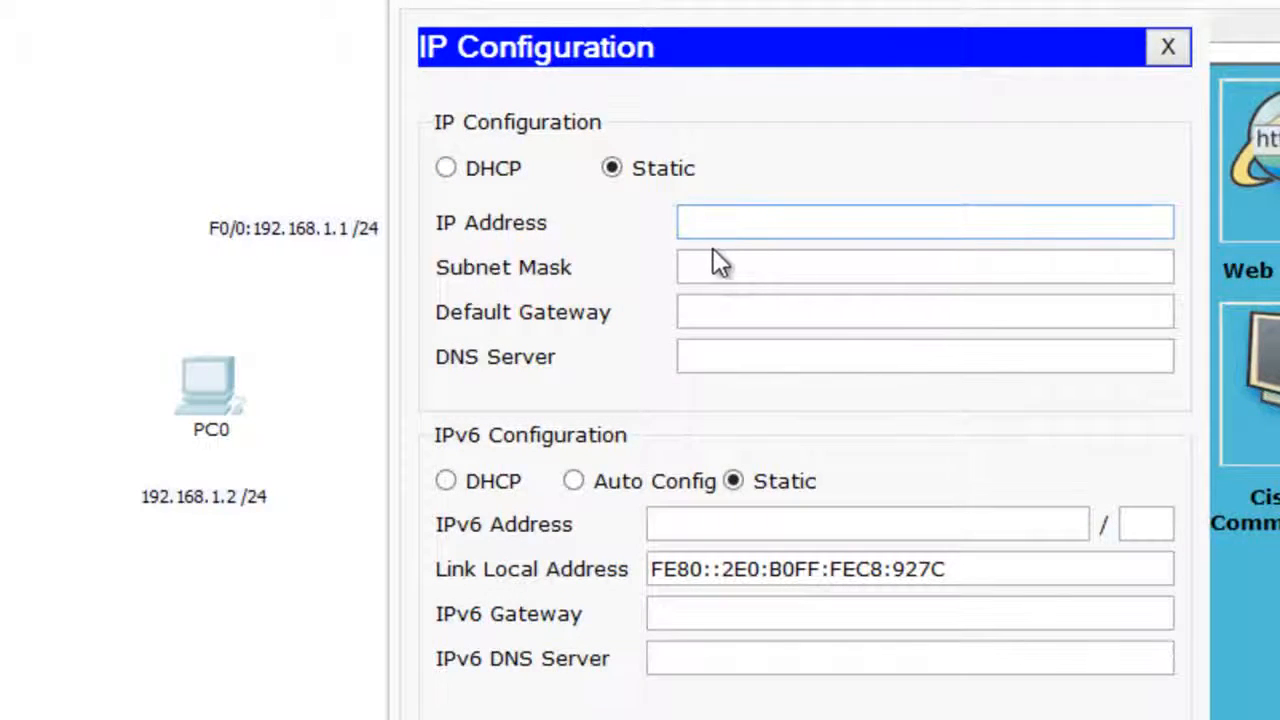
pyautogui.write('192.168')
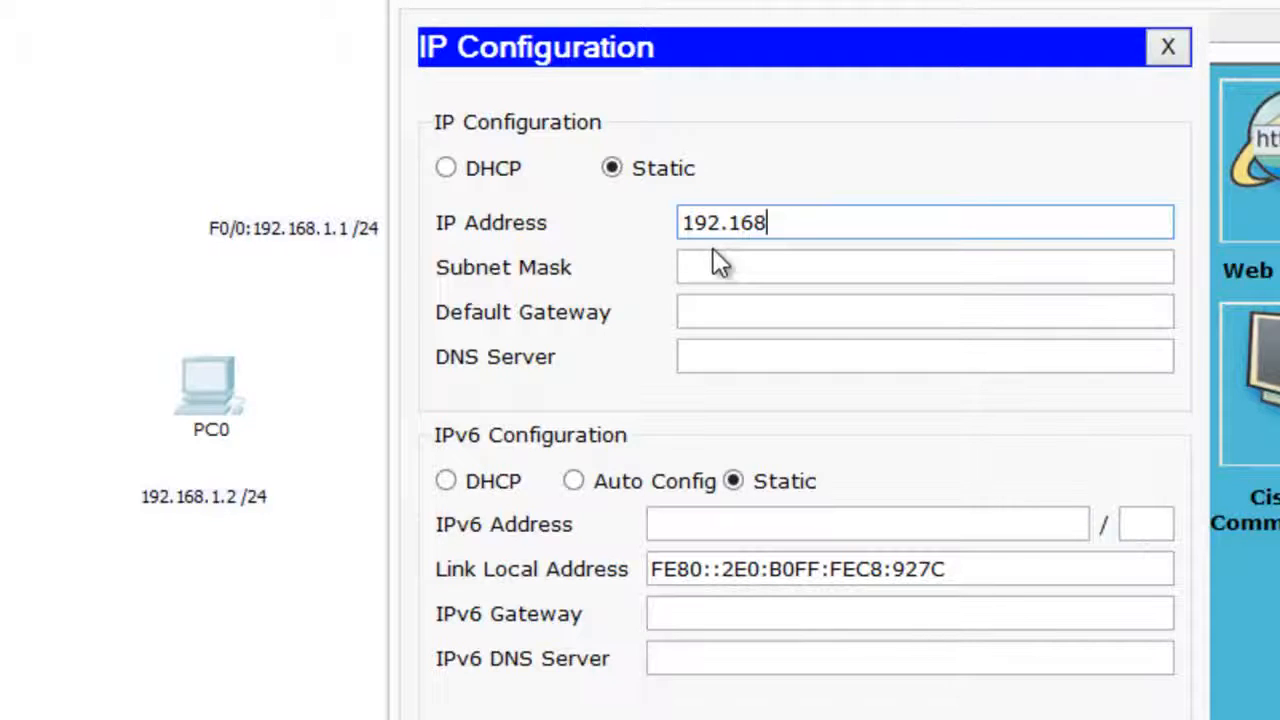
pyautogui.write('.1.2')
pyautogui.click(713, 254)
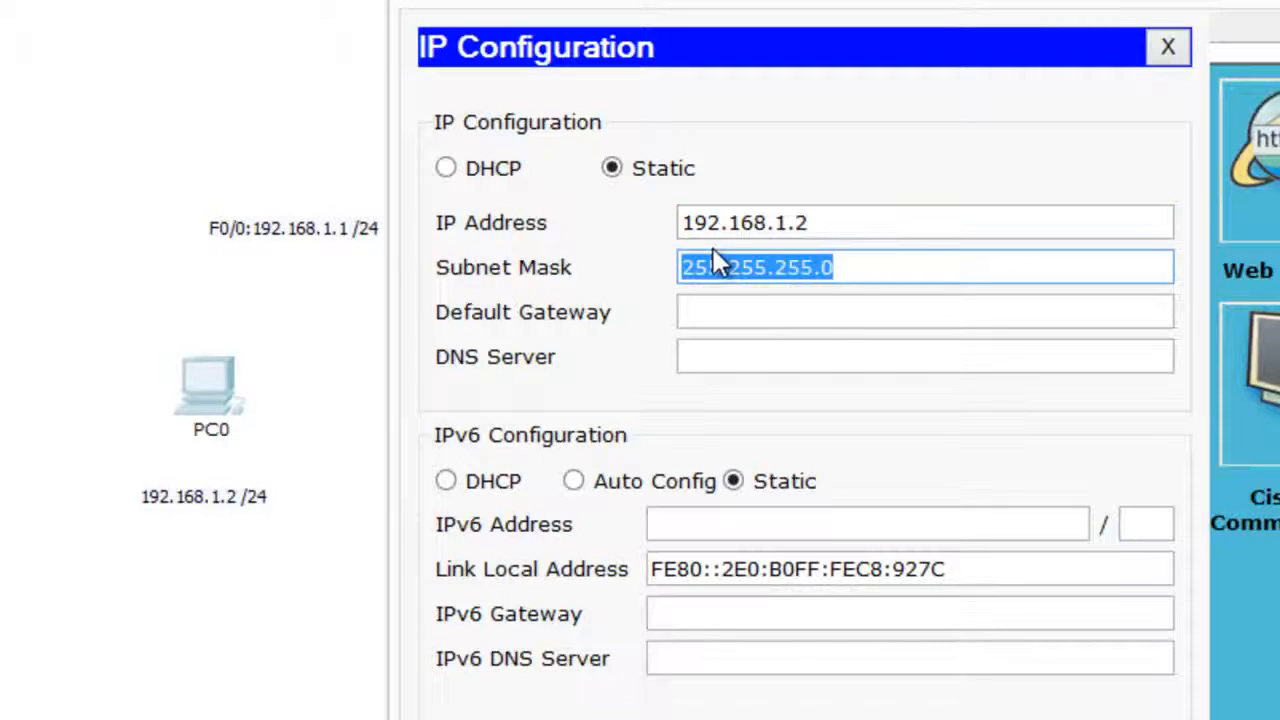
pyautogui.moveTo(886, 260); pyautogui.dragTo(634, 254)
# Set PC0's default gateway to 192.168.1.1 and close its configuration window.
pyautogui.click(716, 312)
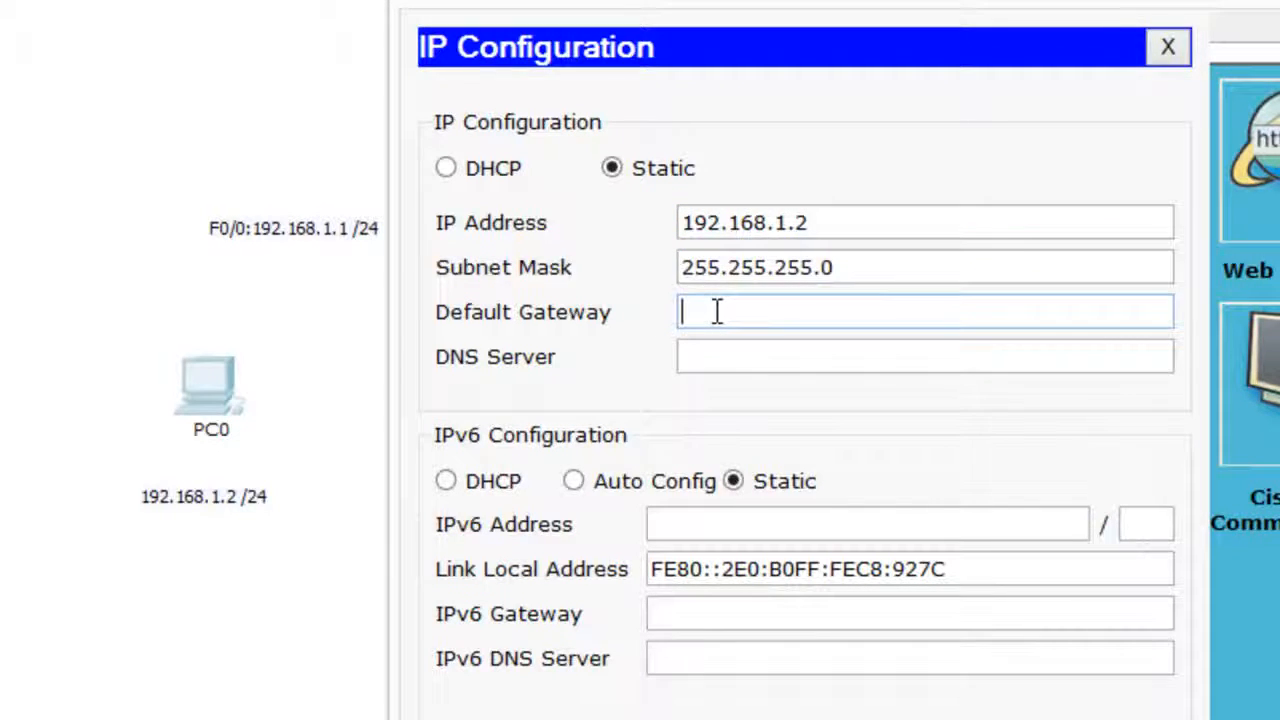
pyautogui.write('192.168.1.')
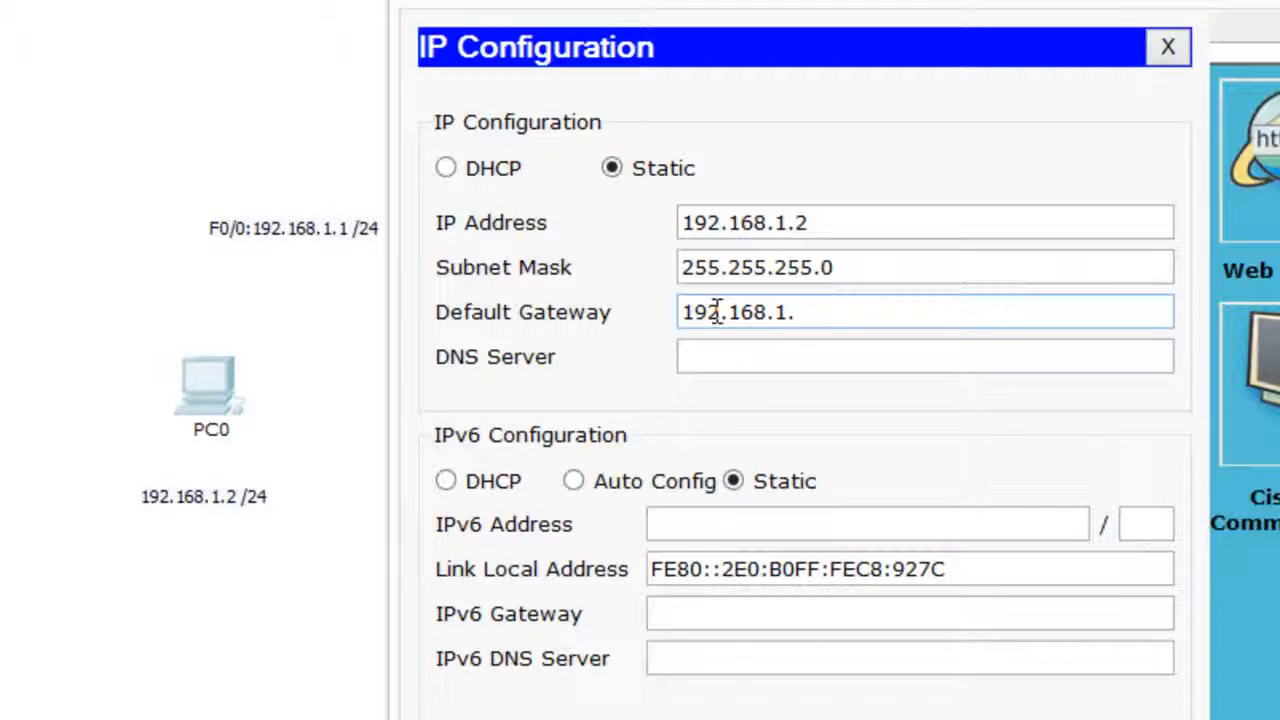
pyautogui.write('1')
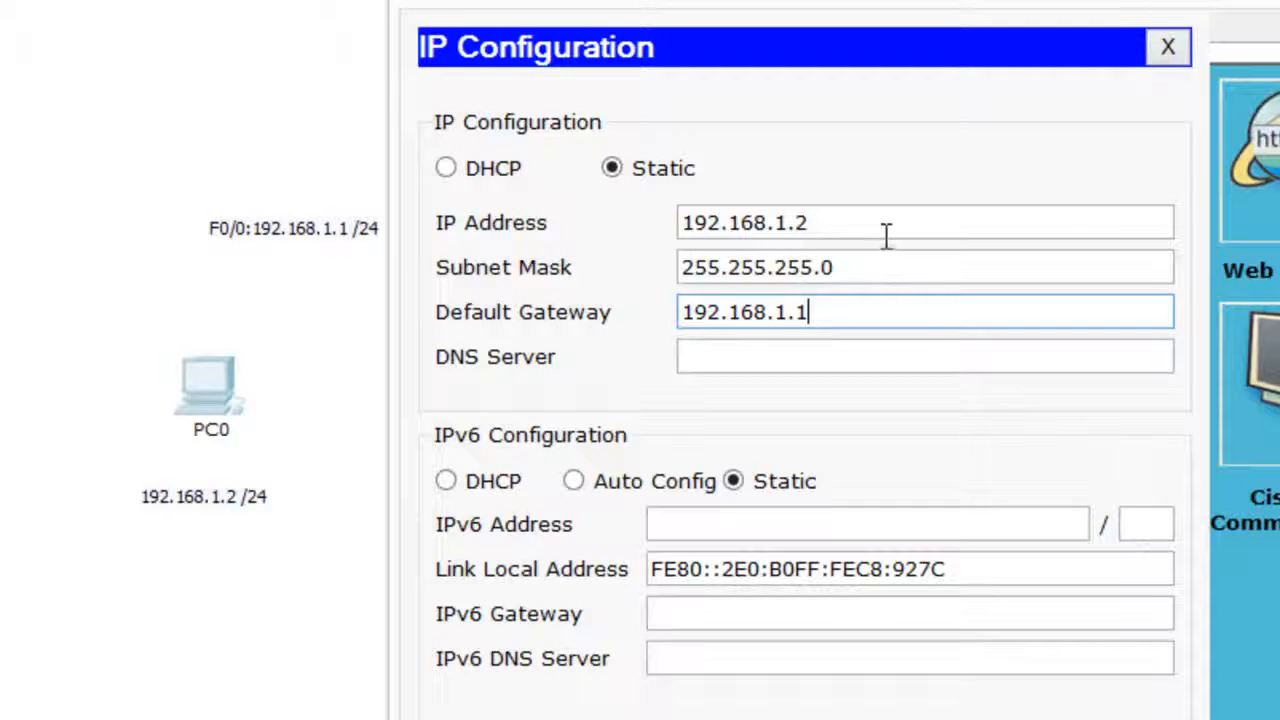
pyautogui.click(1169, 47)
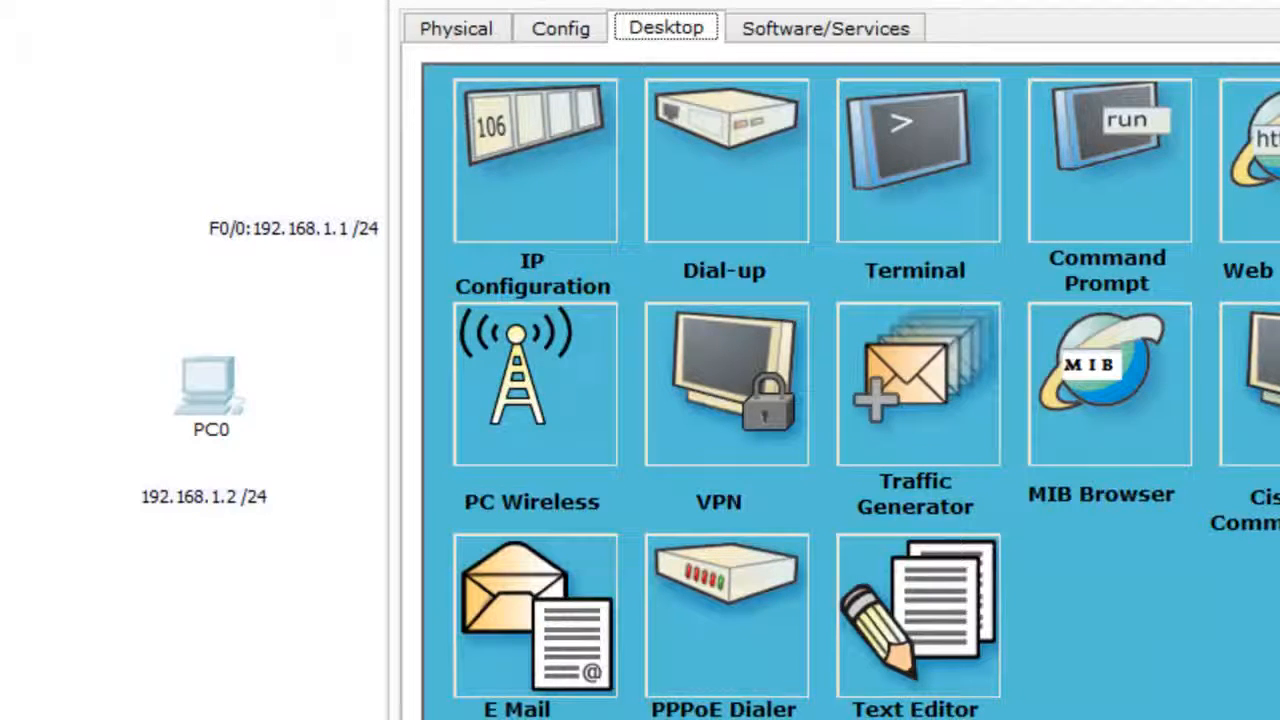
pyautogui.click(1278, 2)
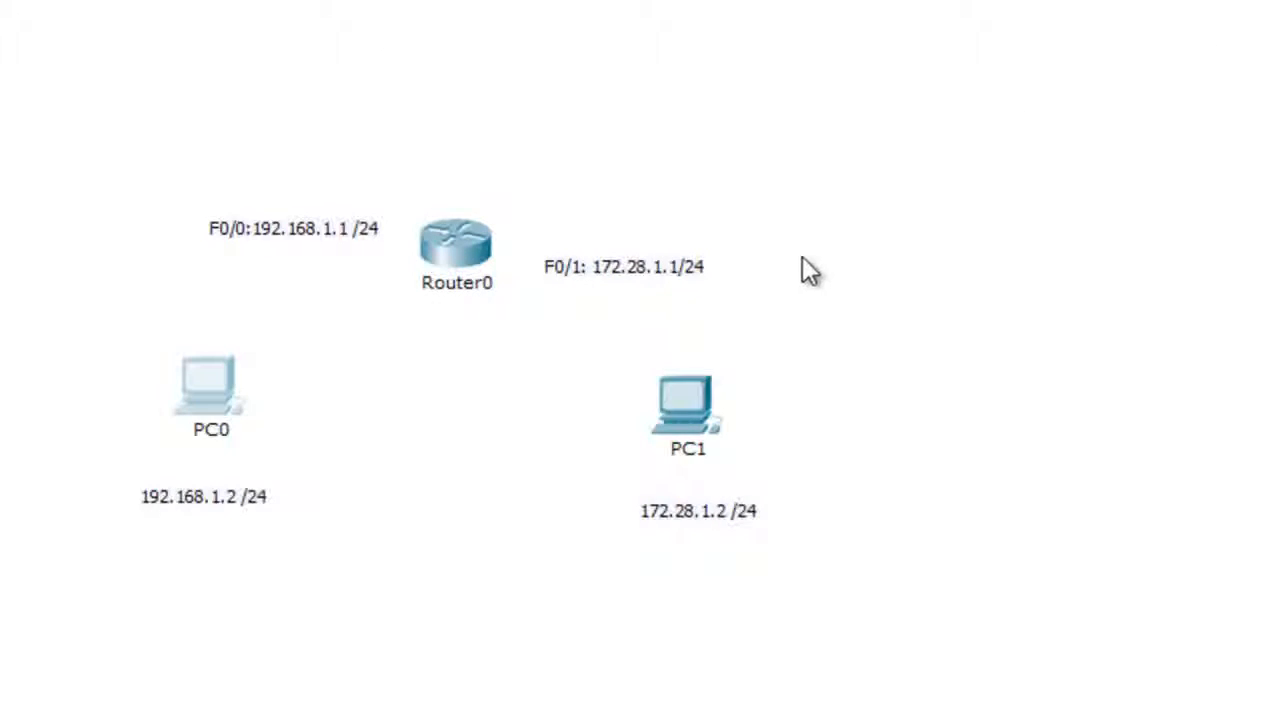
# Give PC1 the static IP address 172.28.1.2 with subnet mask 255.255.255.0.
pyautogui.click(689, 416)
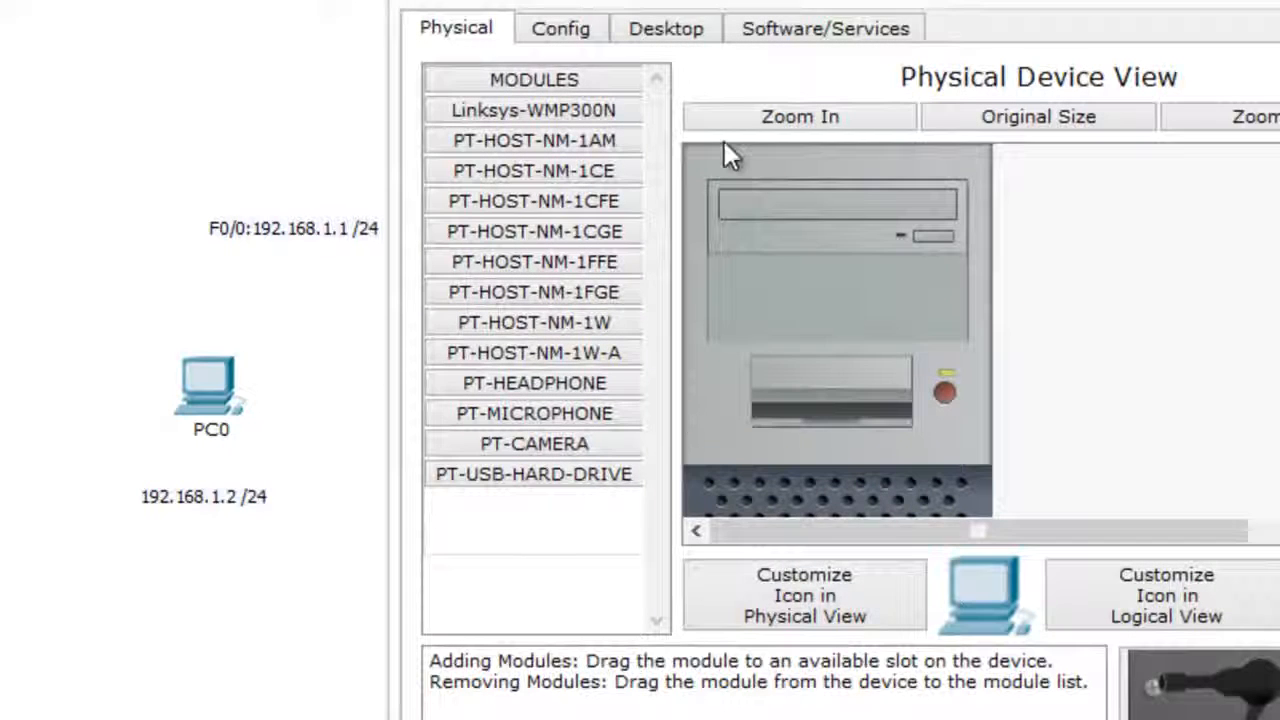
pyautogui.click(682, 32)
pyautogui.click(558, 140)
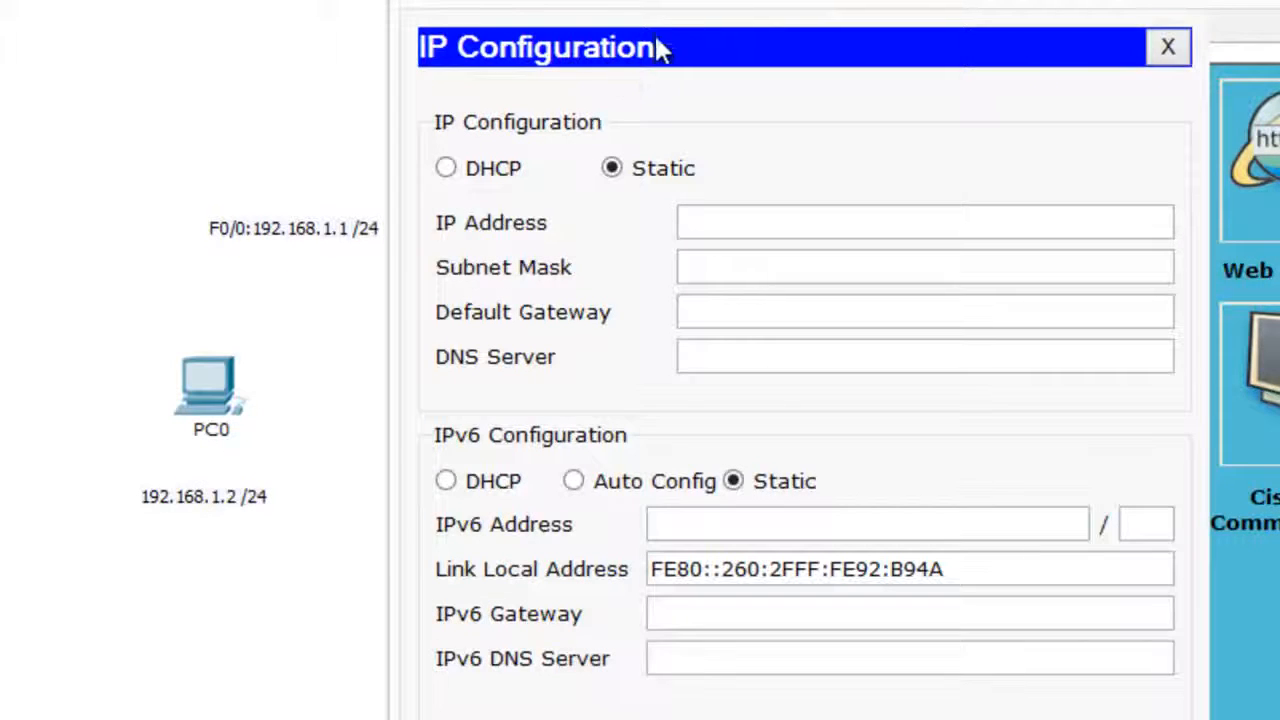
pyautogui.click(757, 221)
pyautogui.write('172.28.1.')
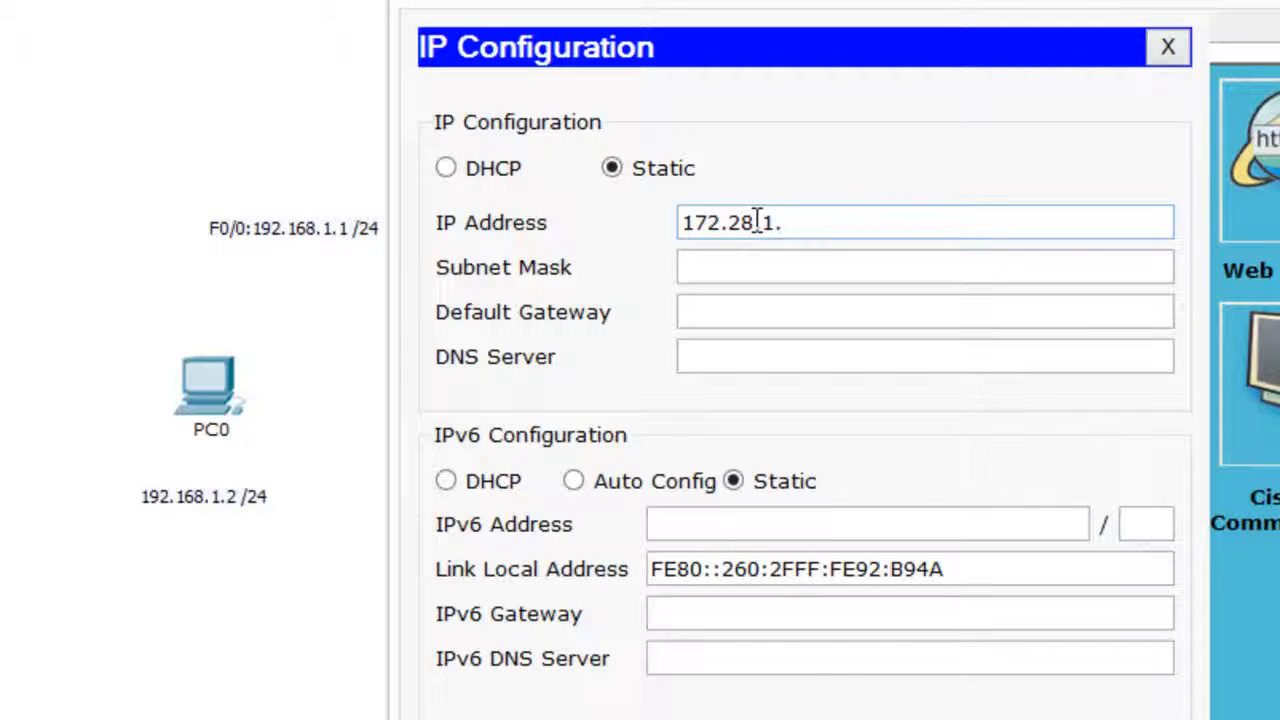
pyautogui.write('2')
pyautogui.press('Tab')
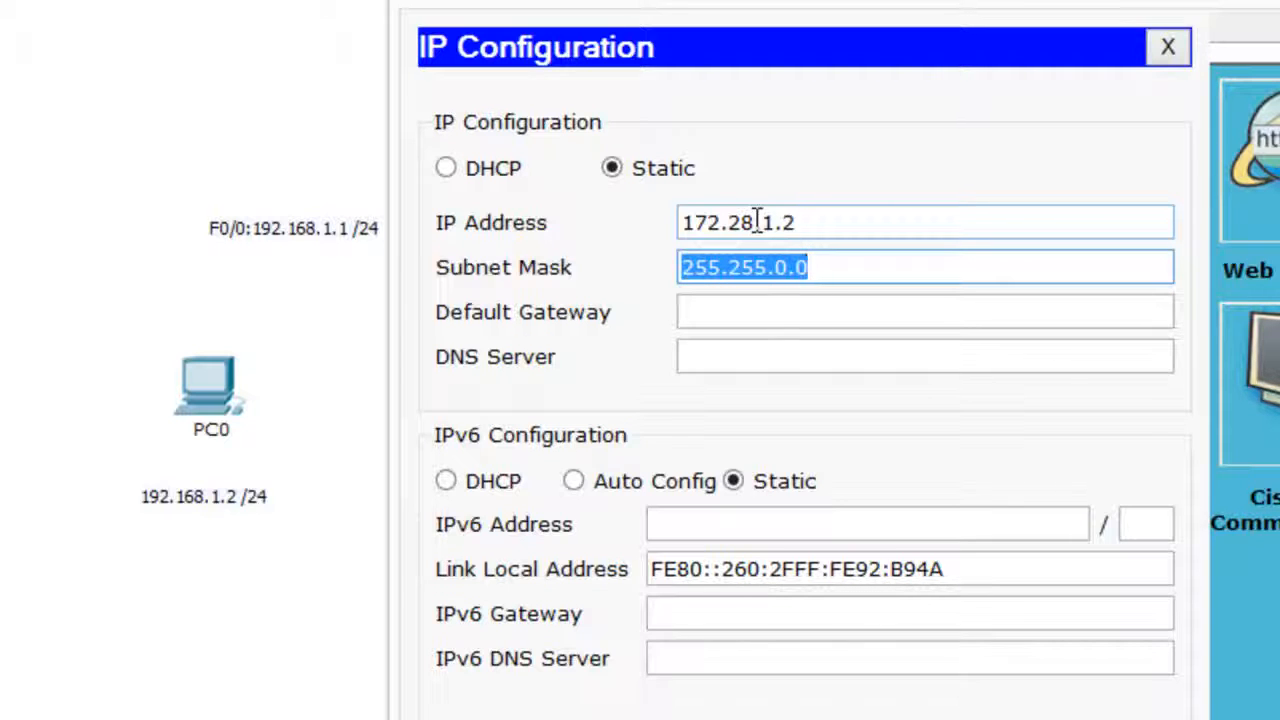
pyautogui.write('255.255')
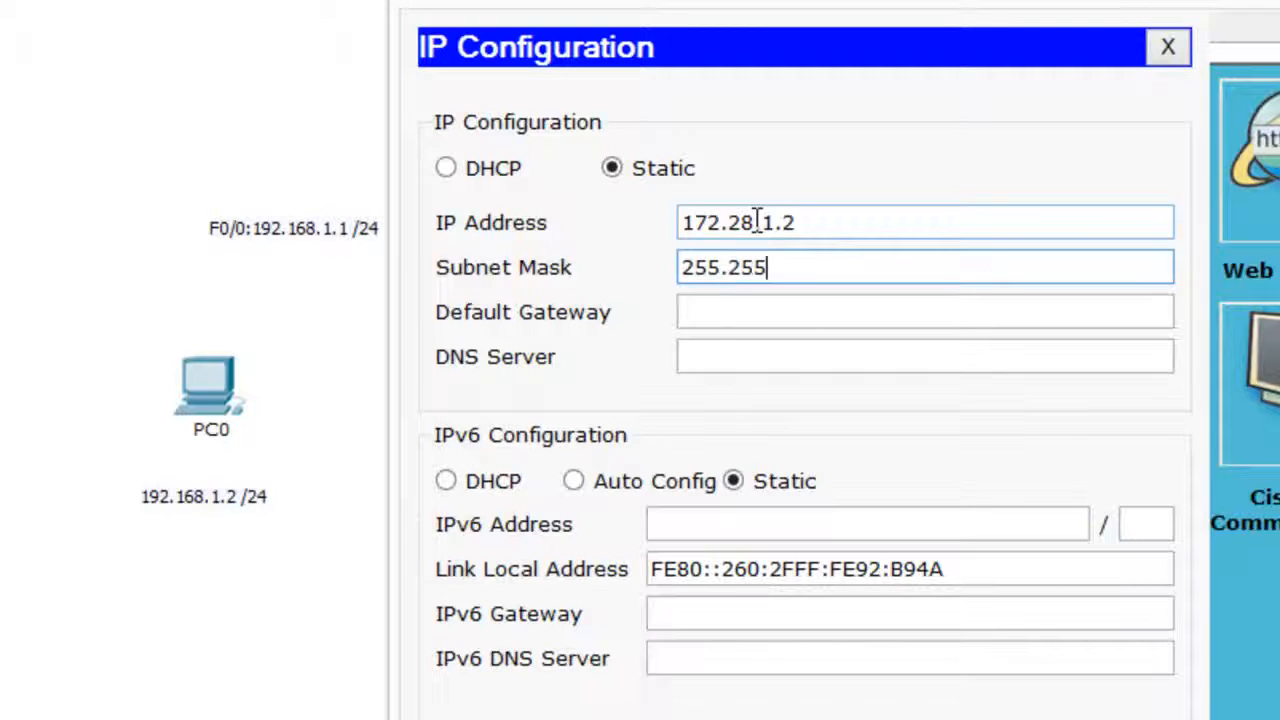
pyautogui.write('.255.0')
pyautogui.press('Tab')
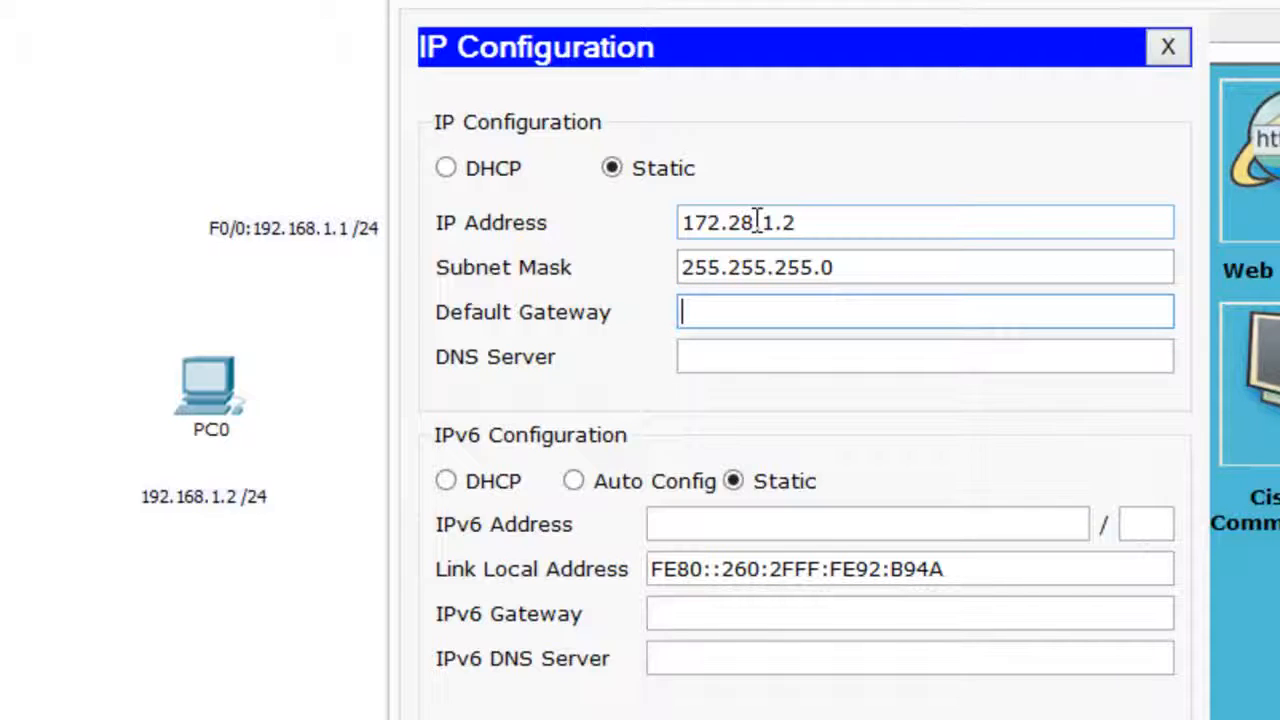
# Set PC1's default gateway to 172.28.1.1 and close its configuration window.
pyautogui.write('172.28')
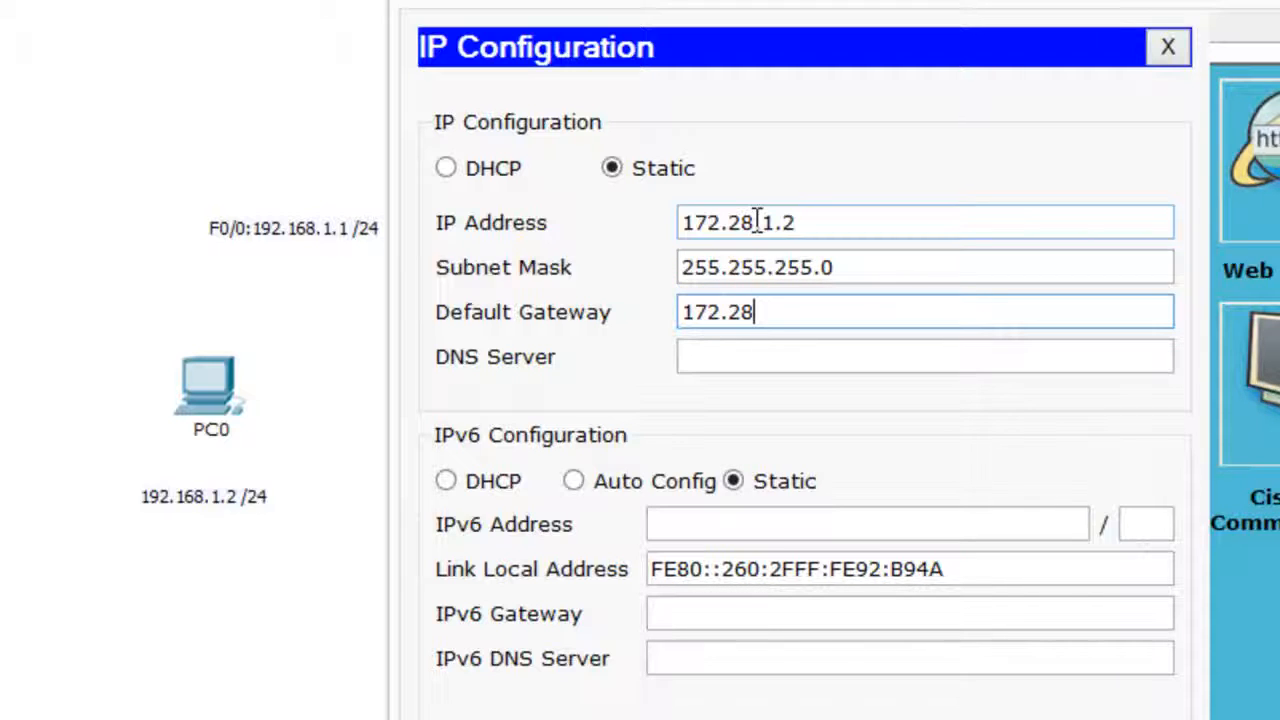
pyautogui.write('.1.1')
pyautogui.click(1168, 47)
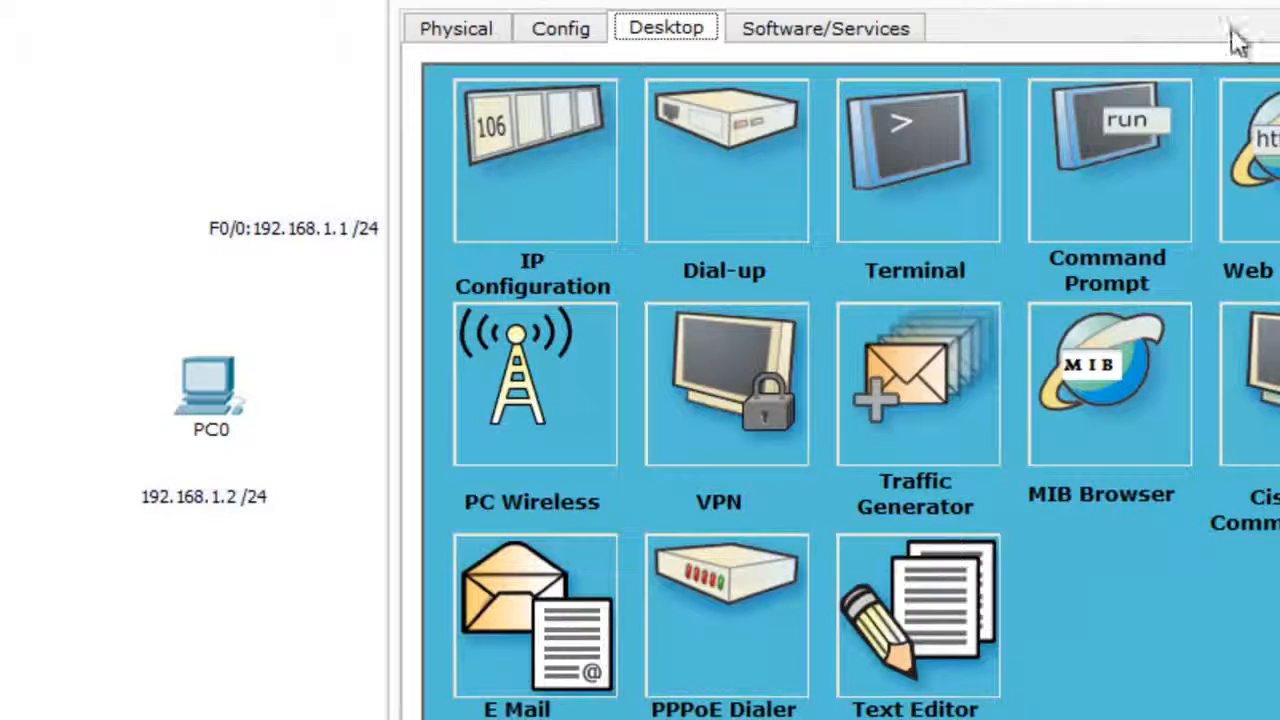
pyautogui.click(1278, 2)
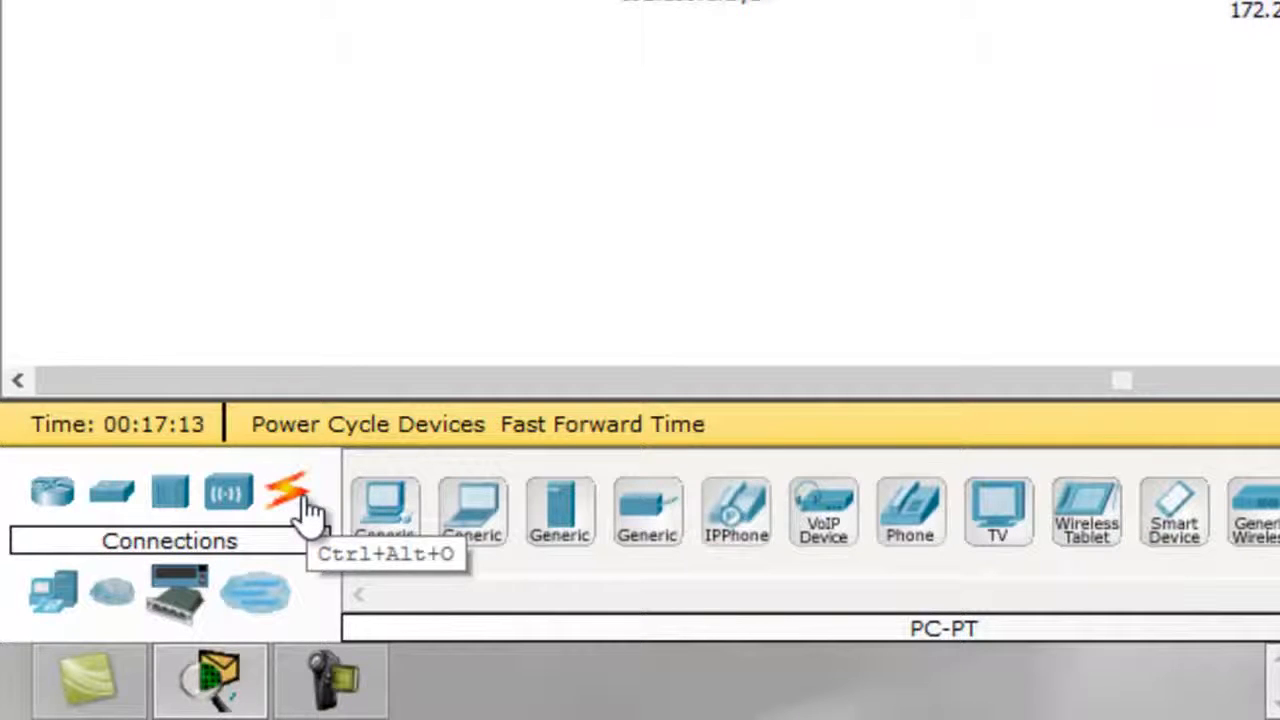
# Connect PC0's FastEthernet0 port to Router0's FastEthernet0/0 port with a Copper Cross-Over cable and check the link's port labels.
pyautogui.click(288, 492)
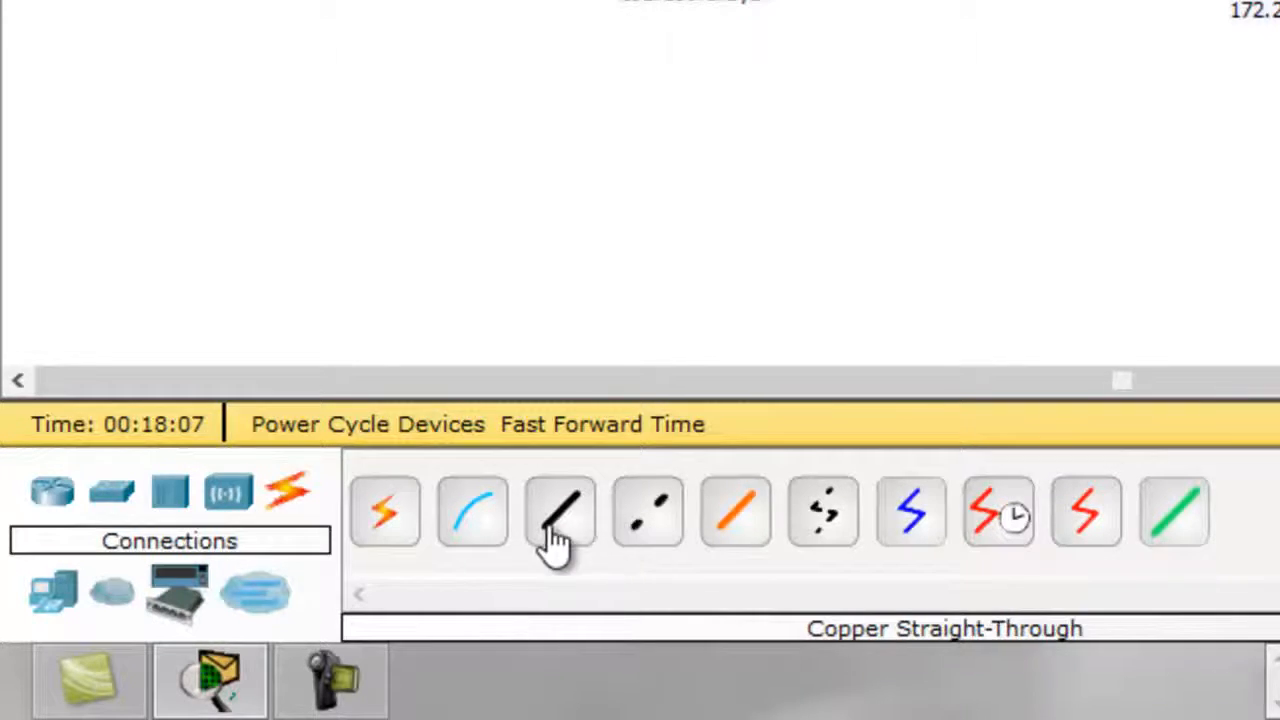
pyautogui.click(645, 535)
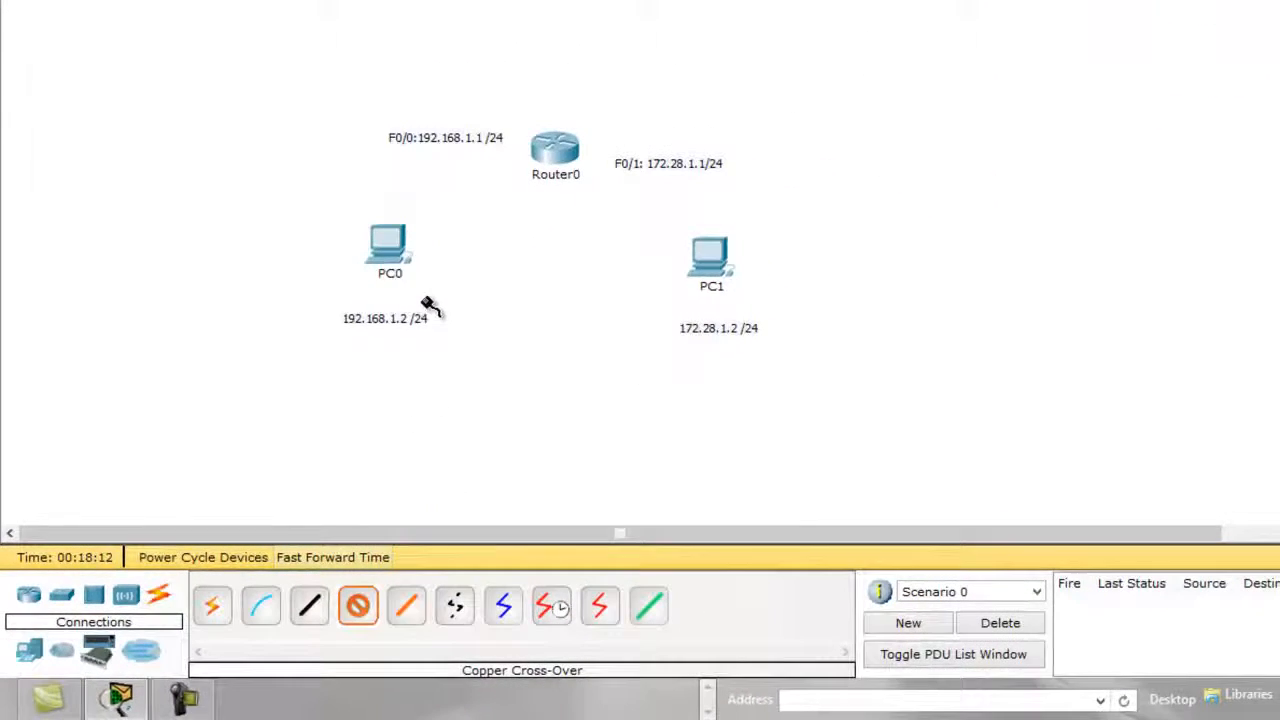
pyautogui.click(398, 253)
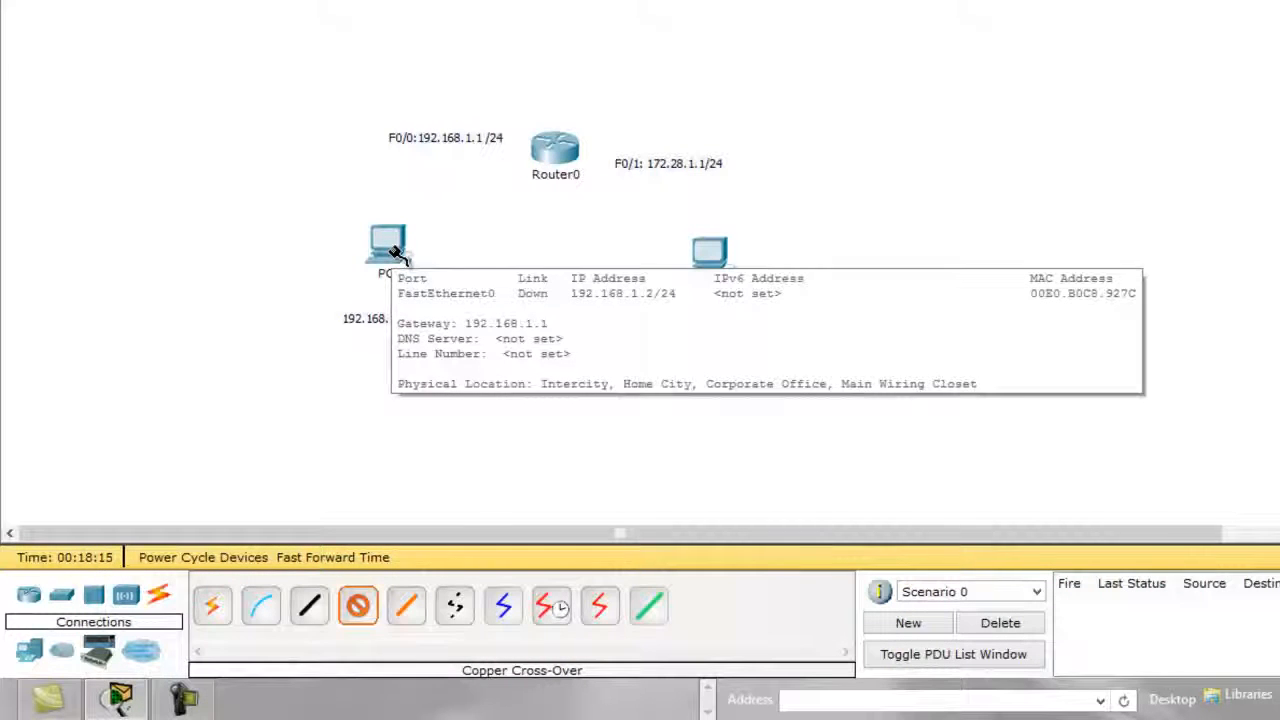
pyautogui.click(395, 252)
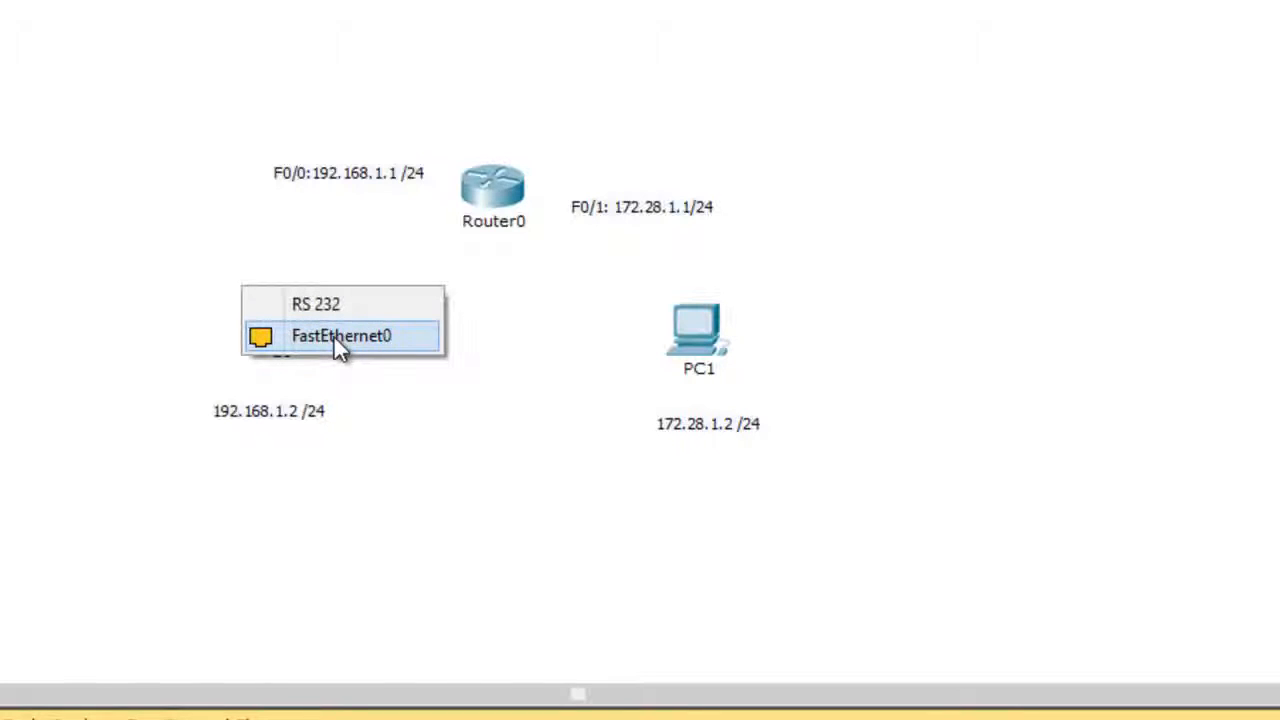
pyautogui.click(338, 337)
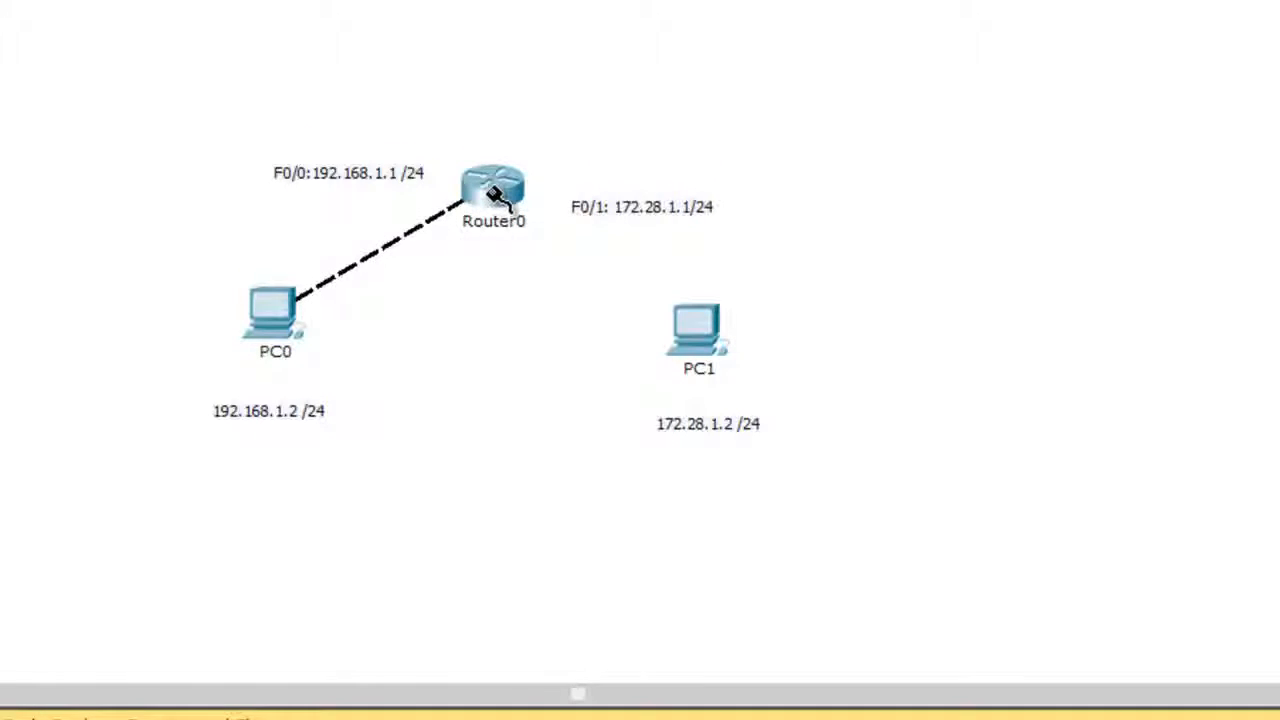
pyautogui.moveTo(493, 193)
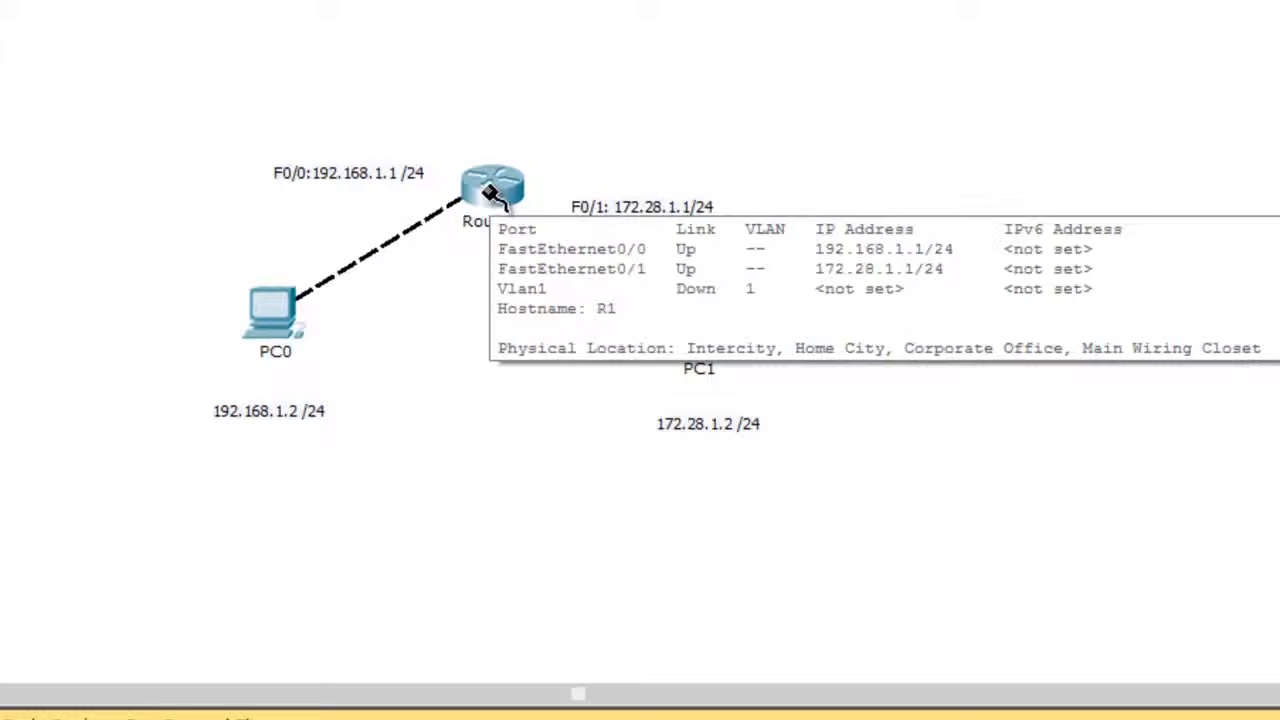
pyautogui.click(493, 193)
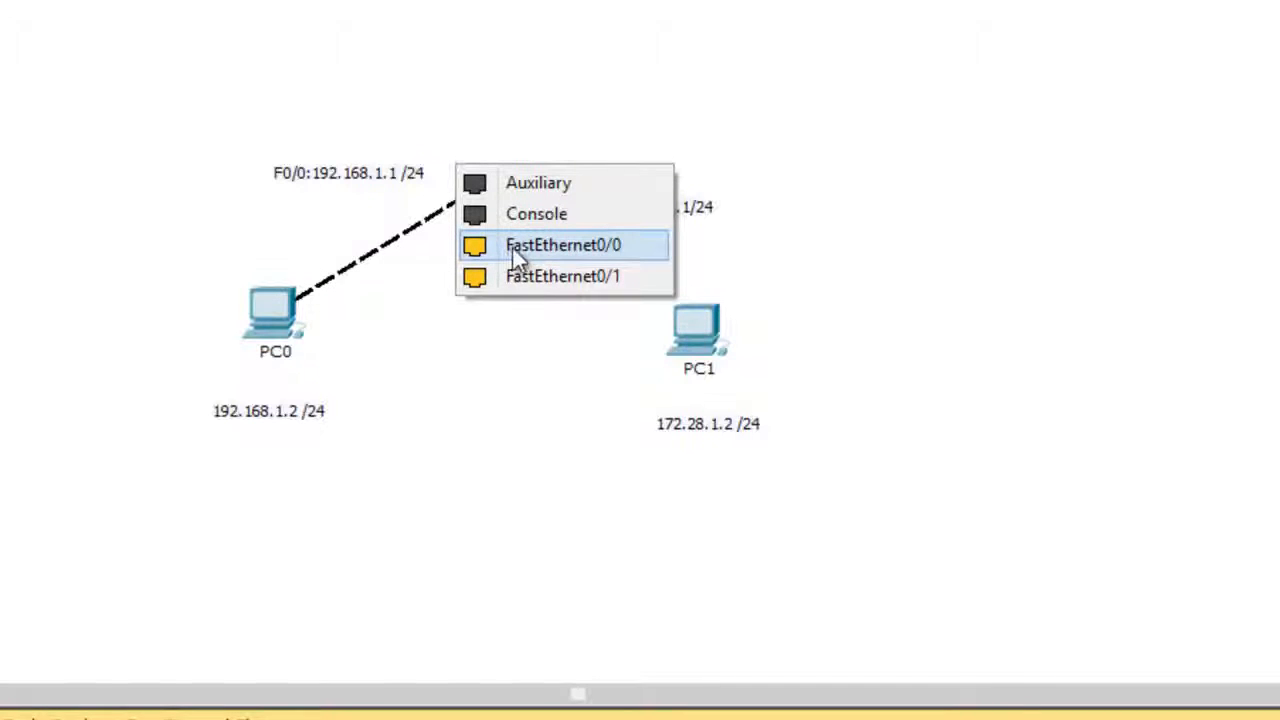
pyautogui.click(538, 258)
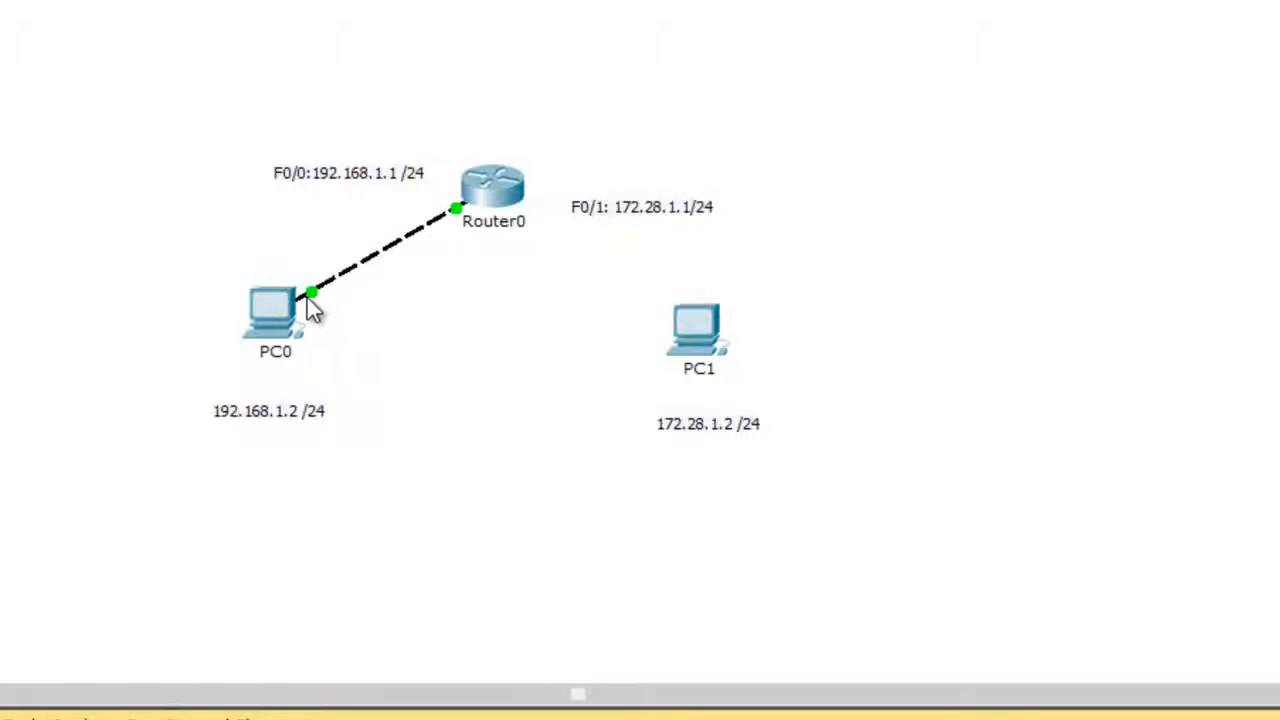
pyautogui.moveTo(312, 297)
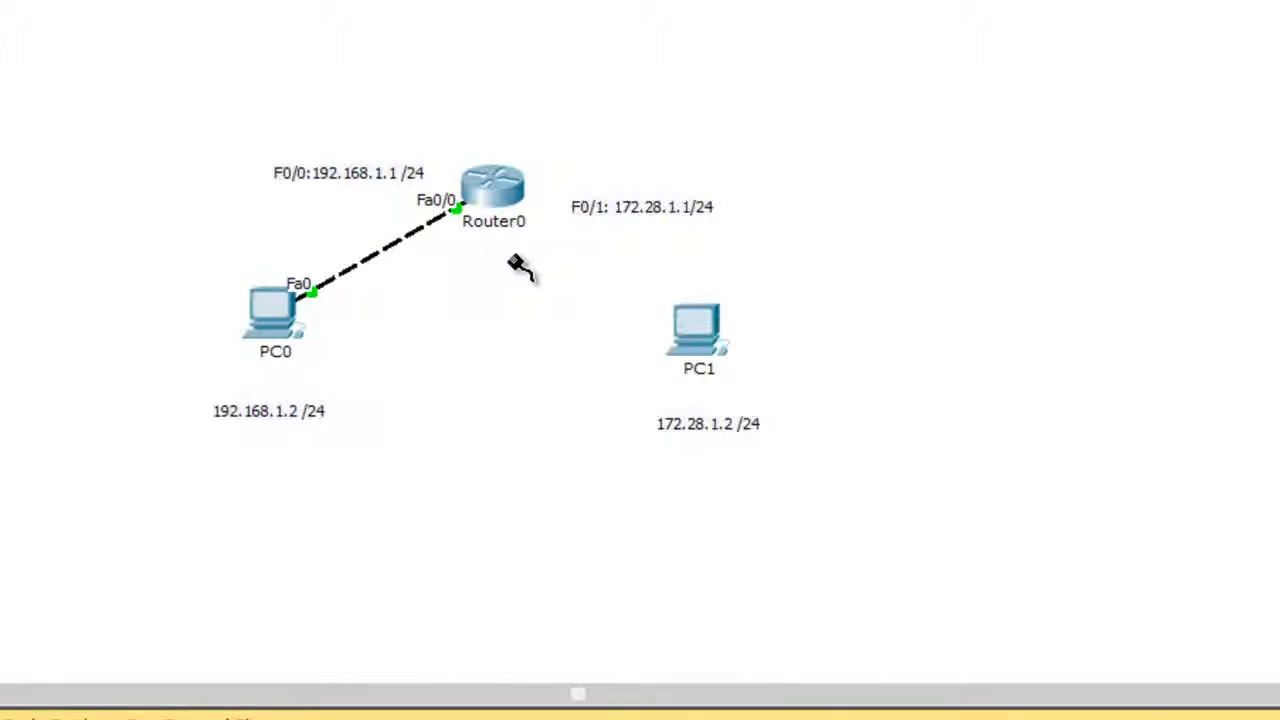
# Connect Router0's FastEthernet0/1 port to PC1's FastEthernet0 port with a Copper Cross-Over cable.
pyautogui.click(497, 193)
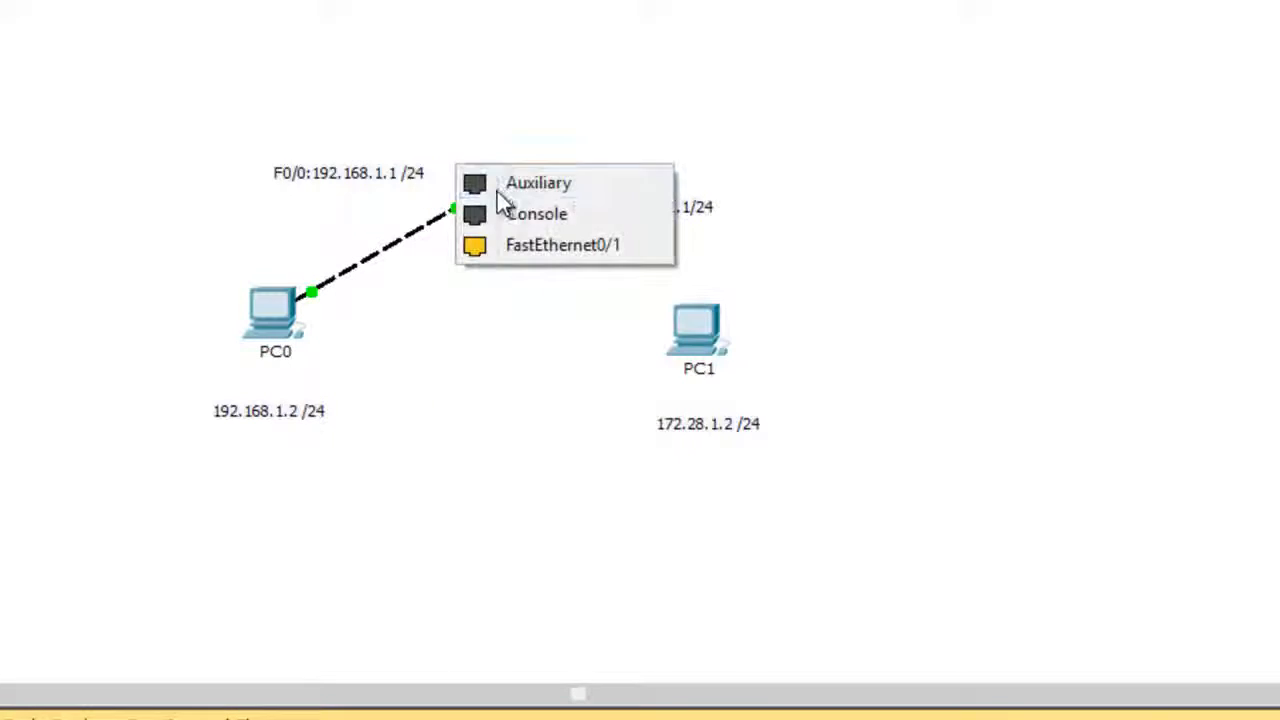
pyautogui.click(534, 244)
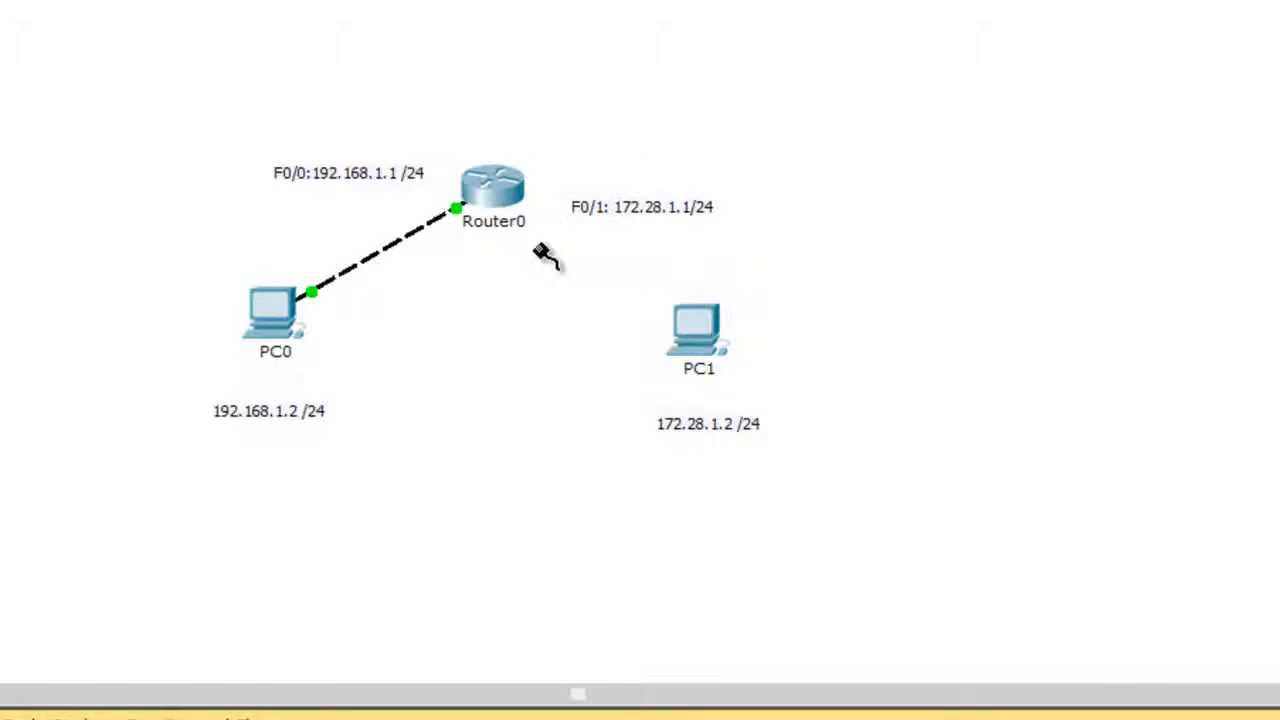
pyautogui.click(700, 335)
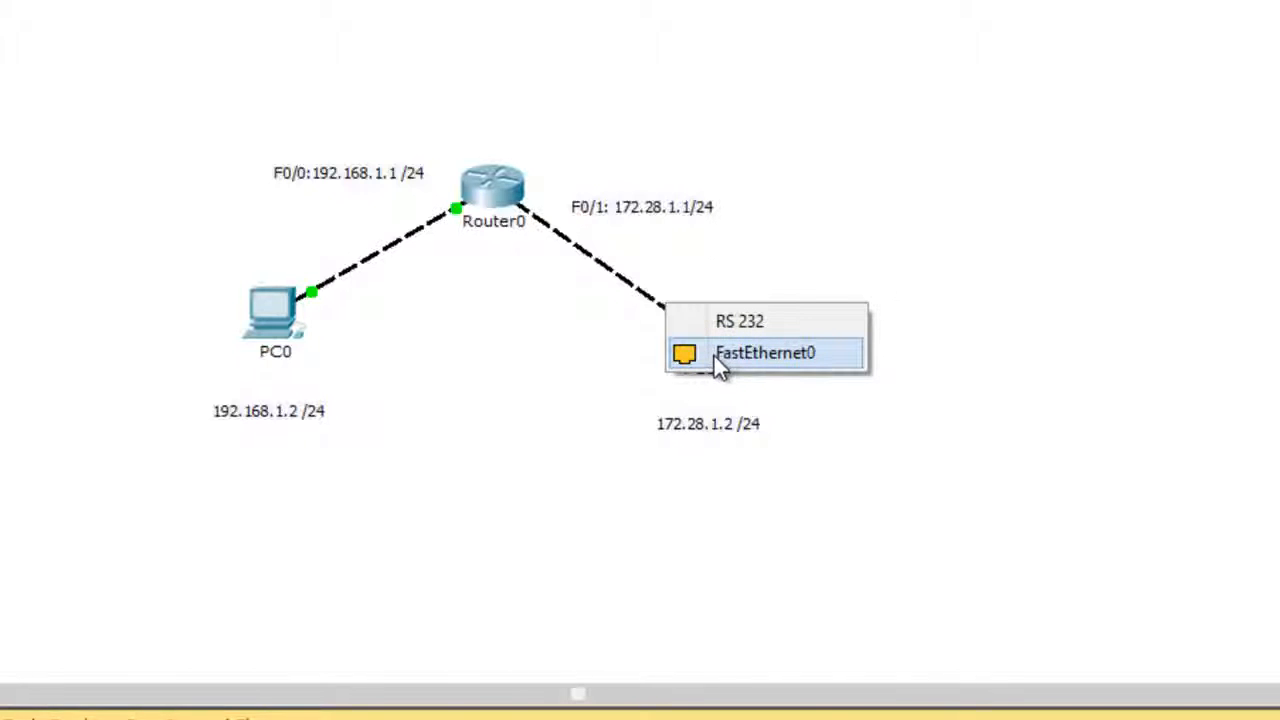
pyautogui.click(720, 350)
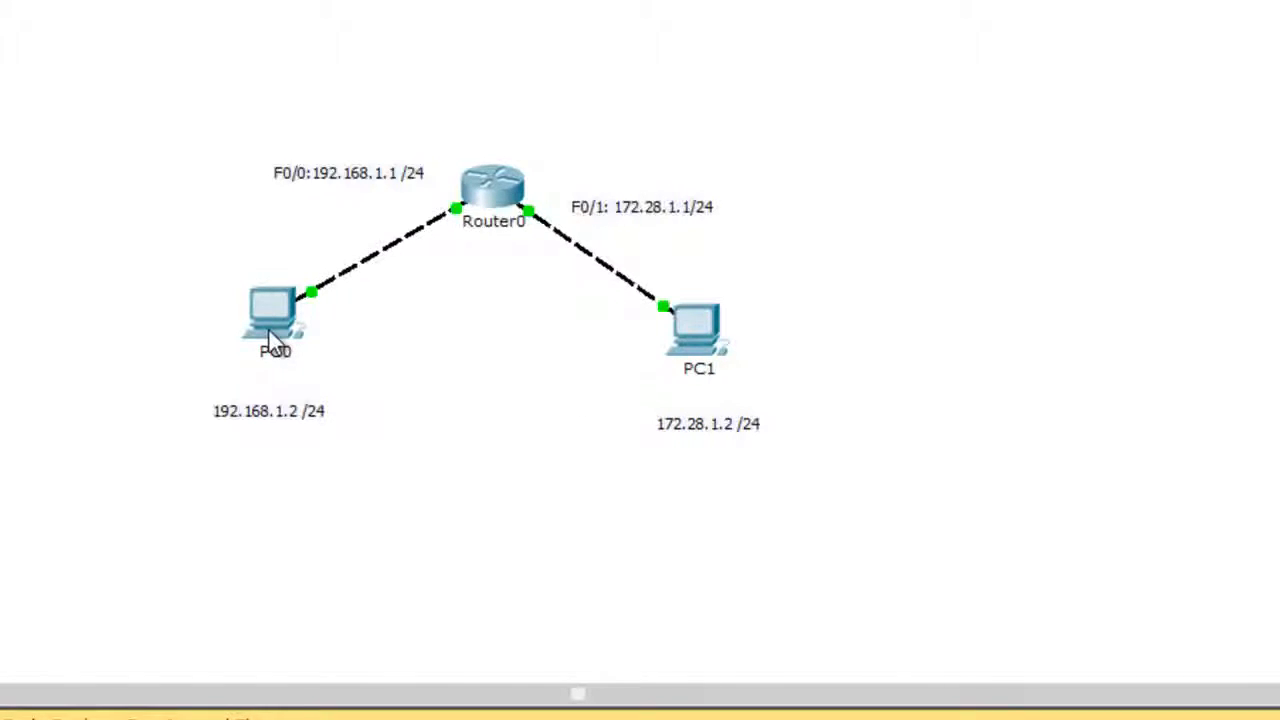
# Open PC0's Command Prompt and ping its default gateway, 192.168.1.1.
pyautogui.moveTo(269, 332)
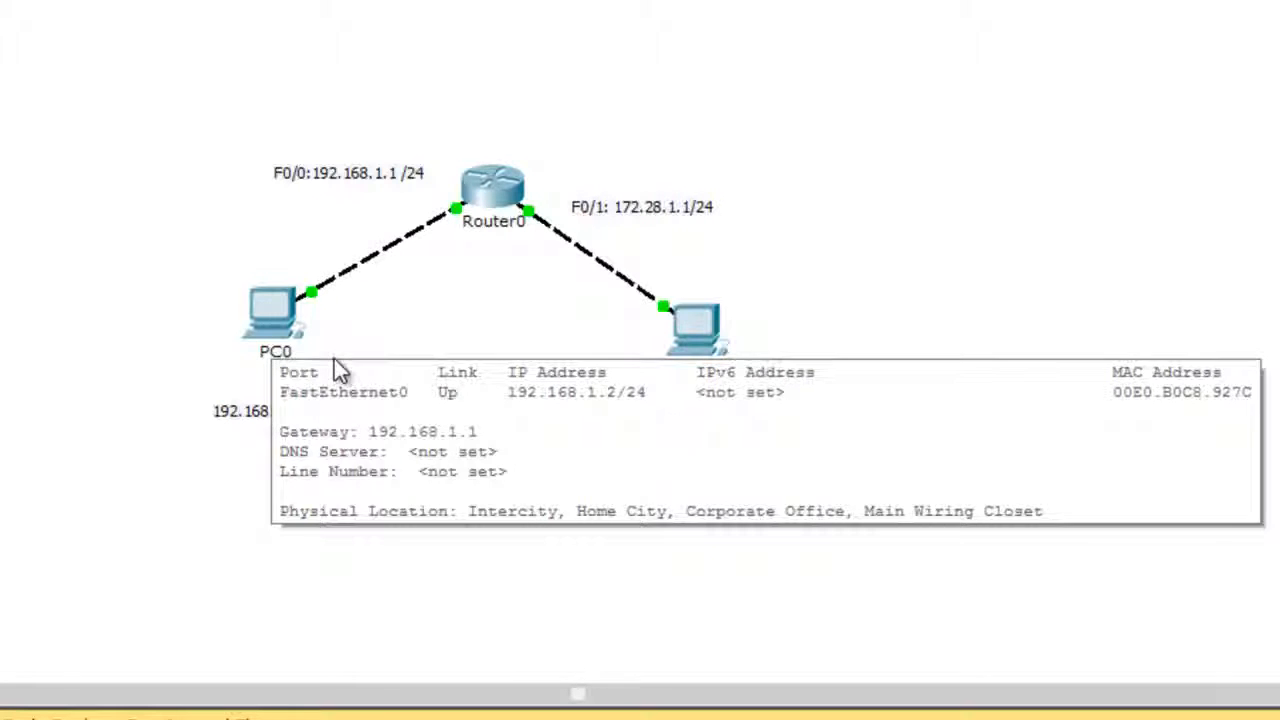
pyautogui.click(270, 316)
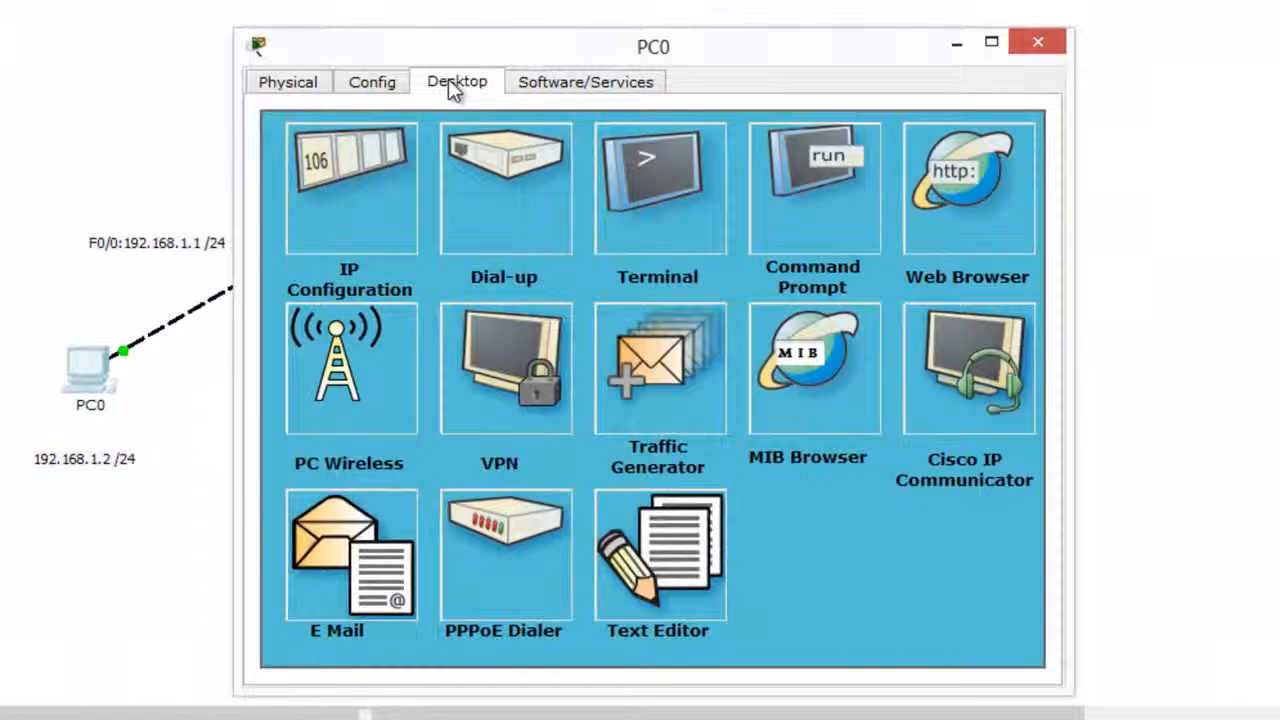
pyautogui.click(770, 225)
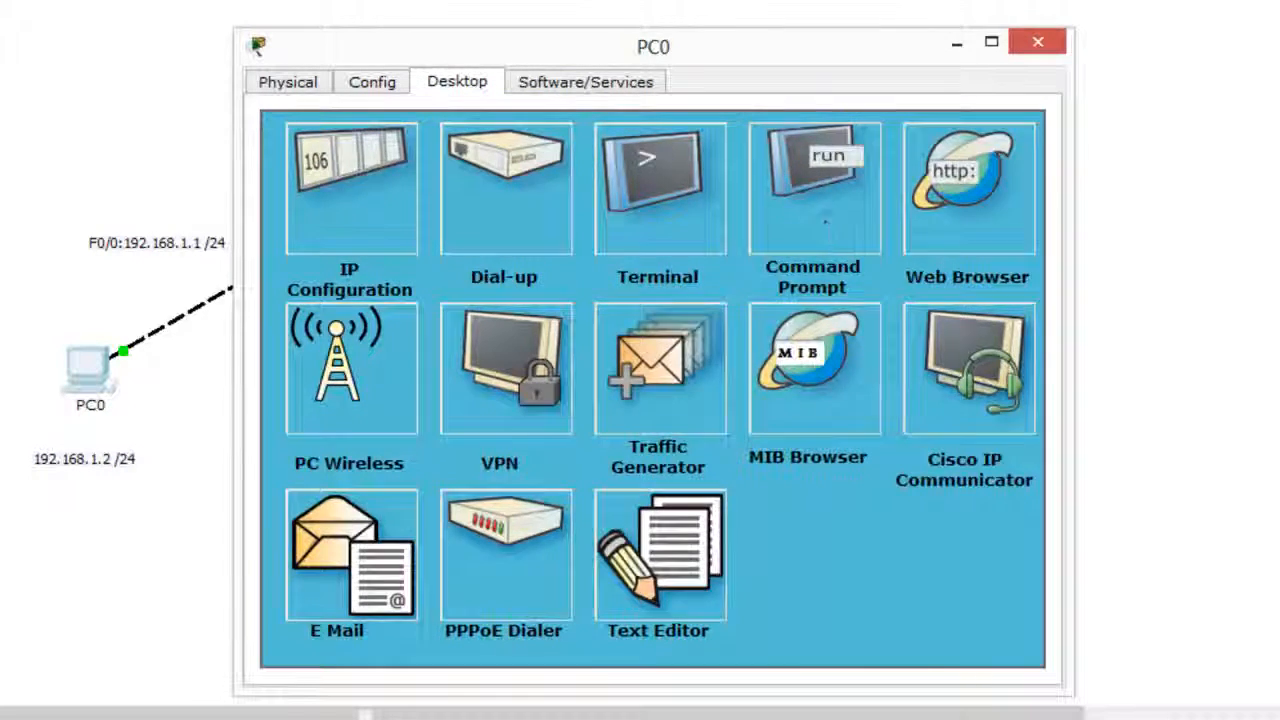
pyautogui.moveTo(714, 63); pyautogui.dragTo(1128, 38)
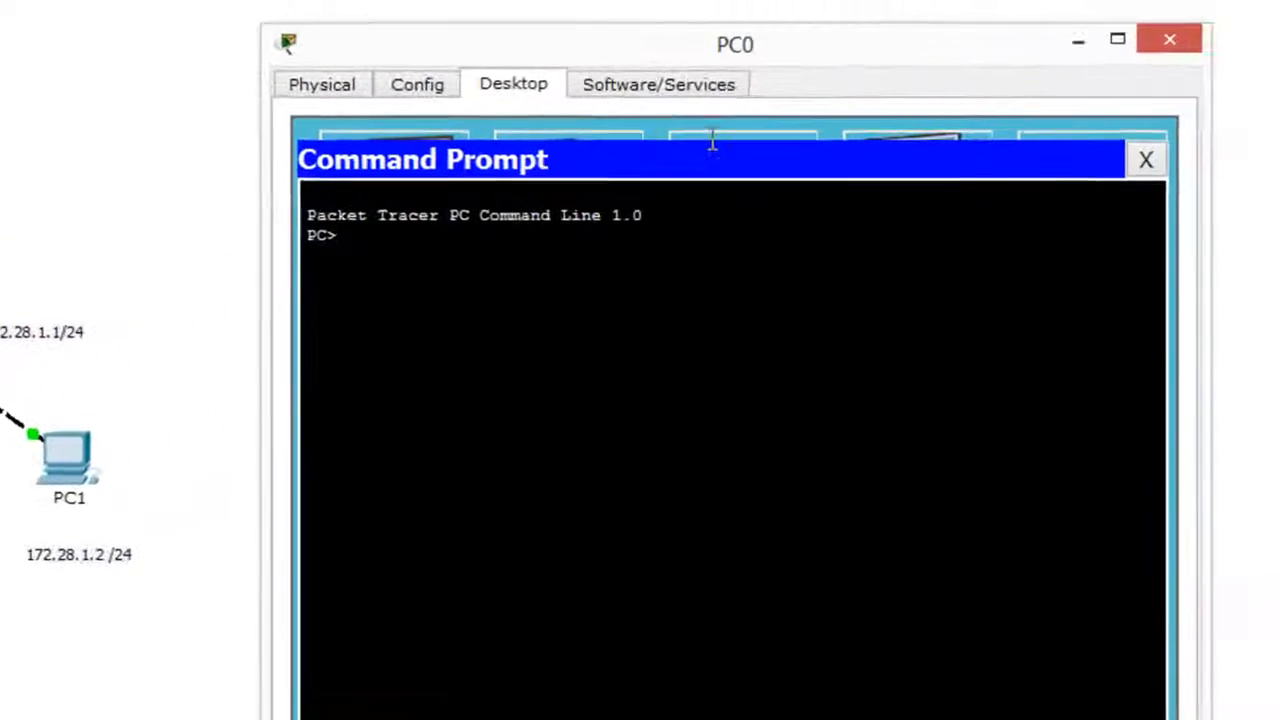
pyautogui.write('pin')
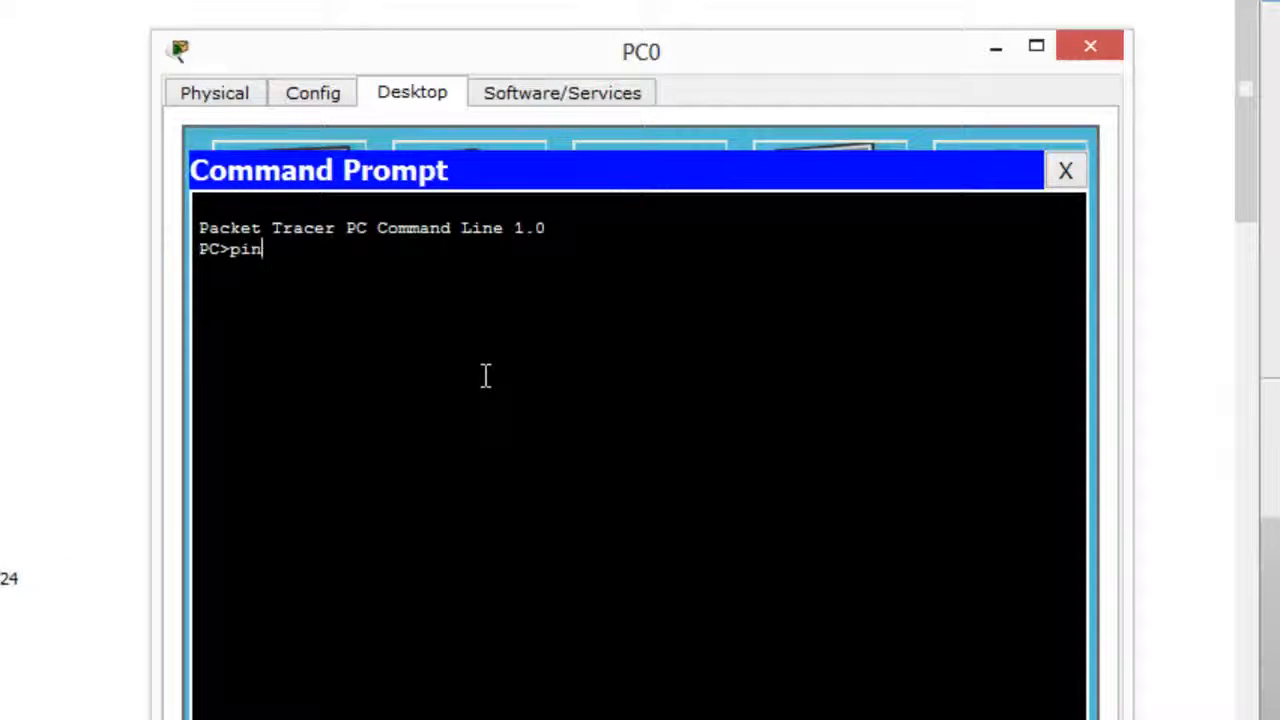
pyautogui.write('g 192.168.1.1')
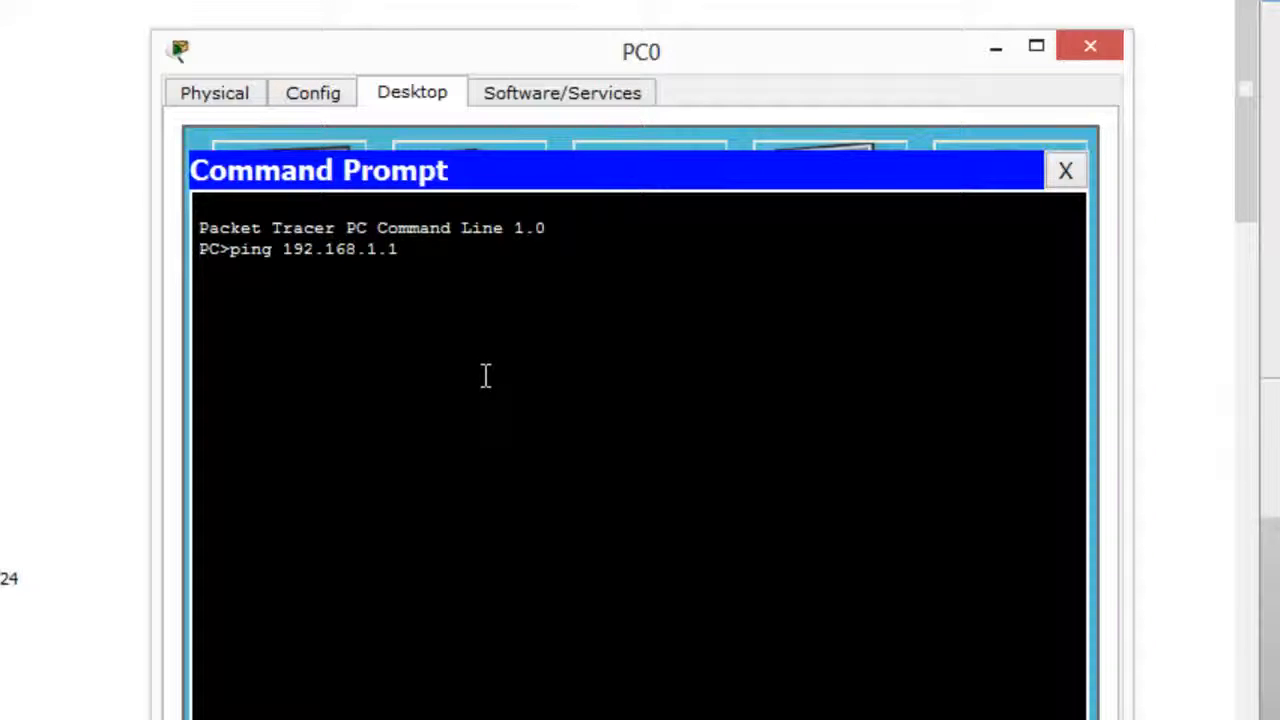
pyautogui.press('Return')
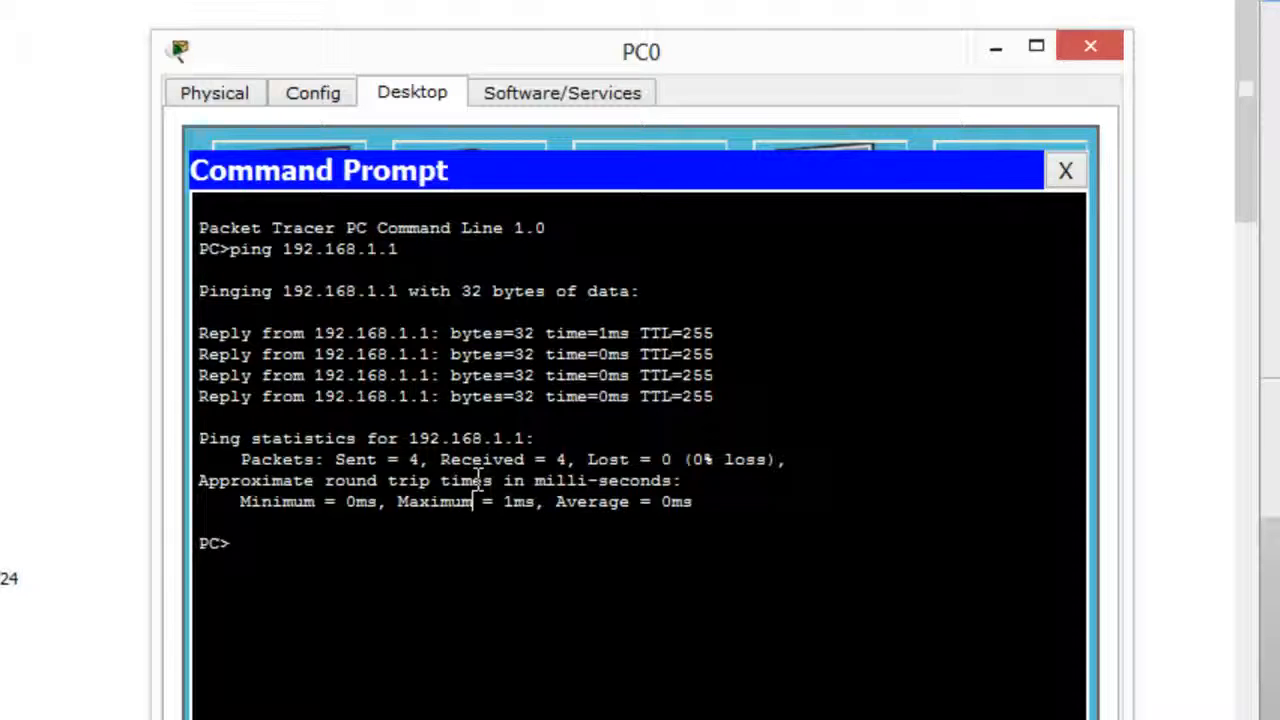
# Ping the router's other interface, 172.28.1.1, from PC0's command prompt.
pyautogui.write('ping 172.')
pyautogui.write('28.')
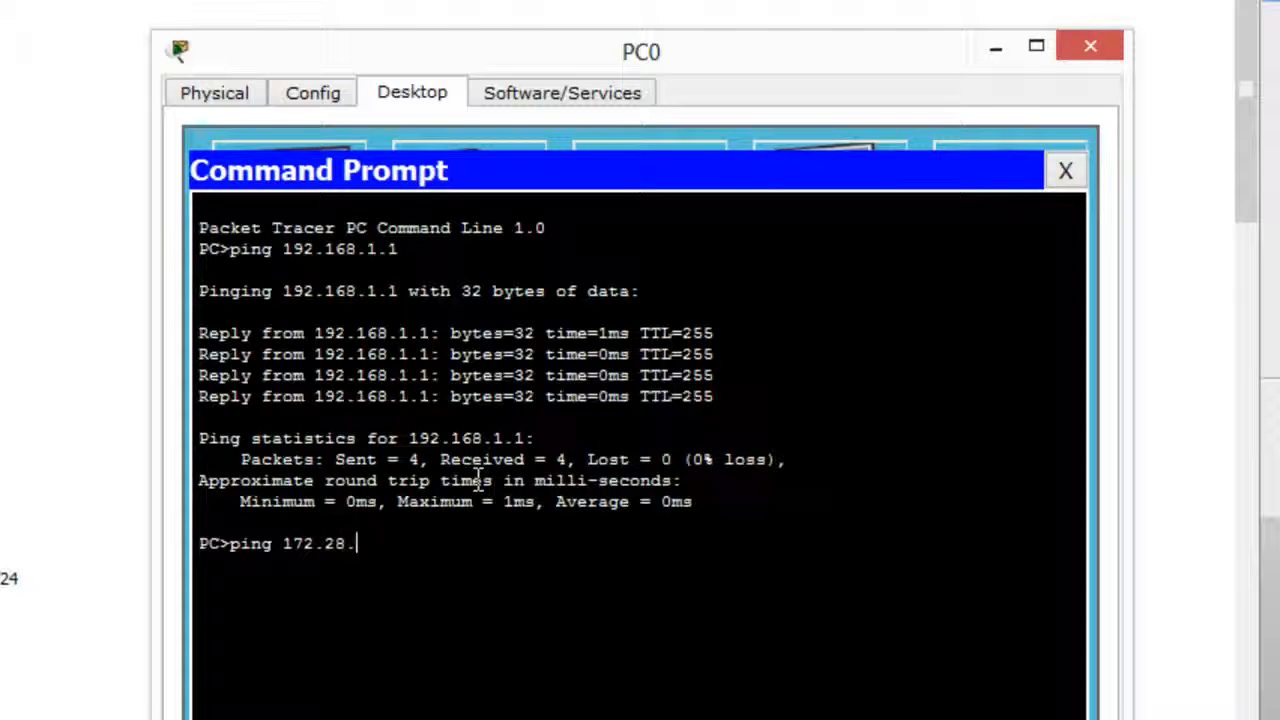
pyautogui.write('1.1')
pyautogui.press('Return')
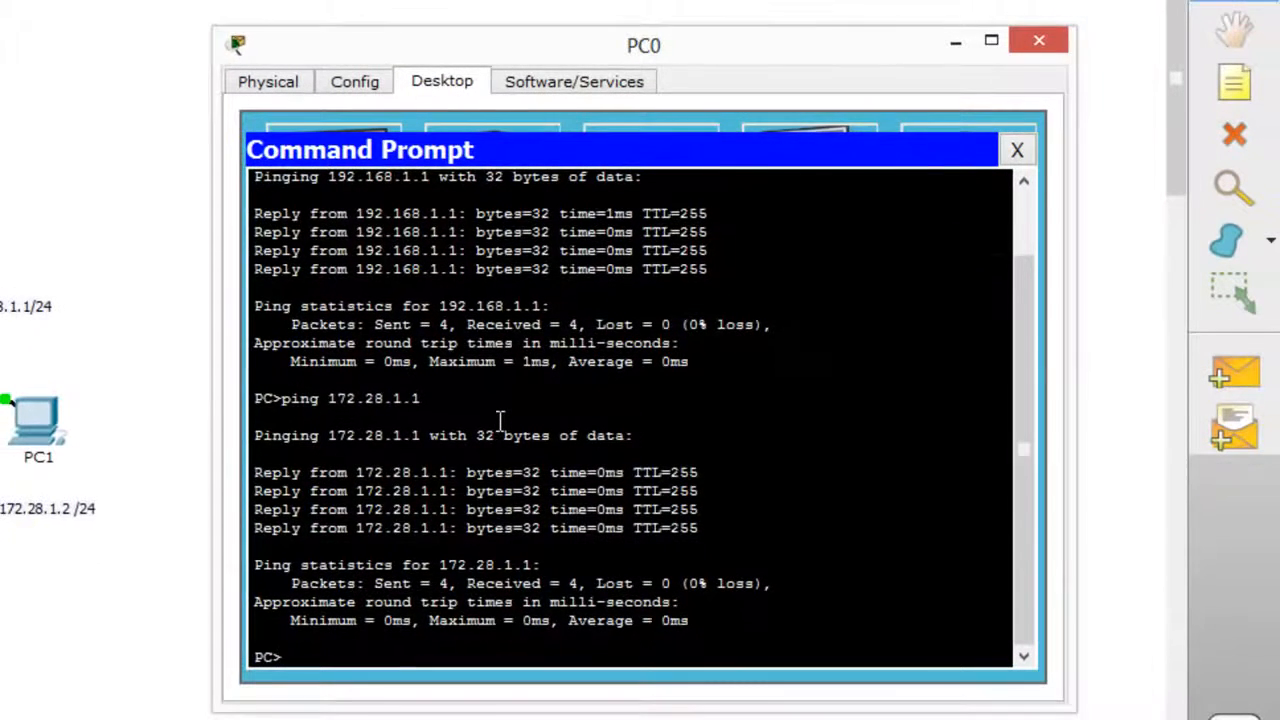
# Ping PC1 at 172.28.1.2 from PC0's command prompt.
pyautogui.press('Up')
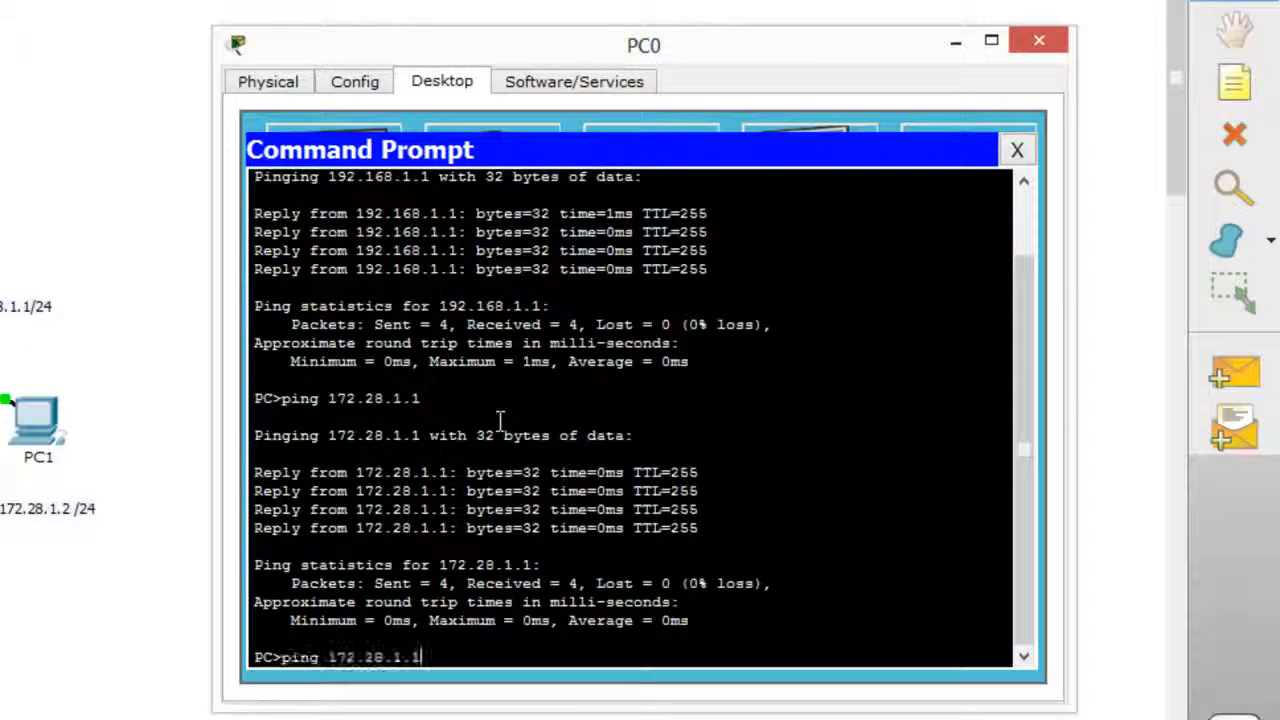
pyautogui.press('BackSpace')
pyautogui.press('BackSpace')
pyautogui.press('BackSpace')
pyautogui.press('BackSpace')
pyautogui.press('BackSpace')
pyautogui.press('BackSpace')
pyautogui.press('BackSpace')
pyautogui.press('BackSpace')
pyautogui.press('BackSpace')
pyautogui.press('BackSpace')
pyautogui.press('BackSpace')
pyautogui.press('BackSpace')
pyautogui.press('BackSpace')
pyautogui.press('BackSpace')
pyautogui.press('BackSpace')
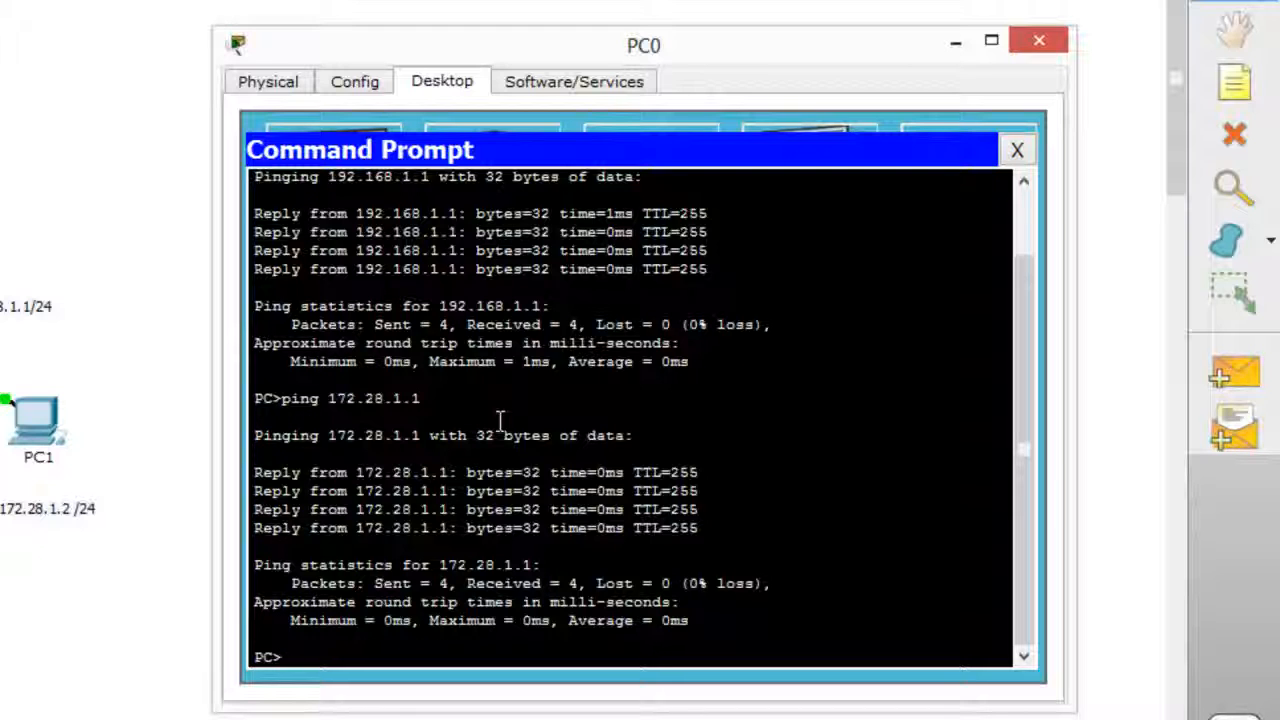
pyautogui.write('ping ')
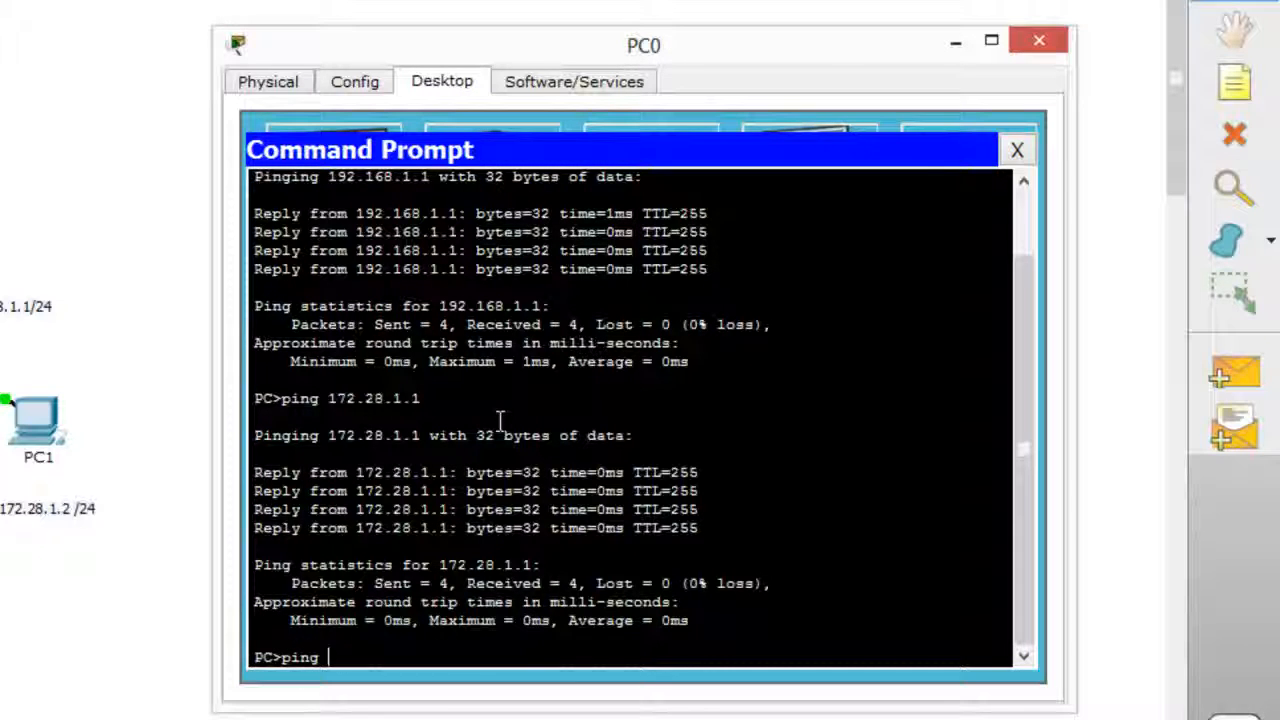
pyautogui.write('172.28.1.2')
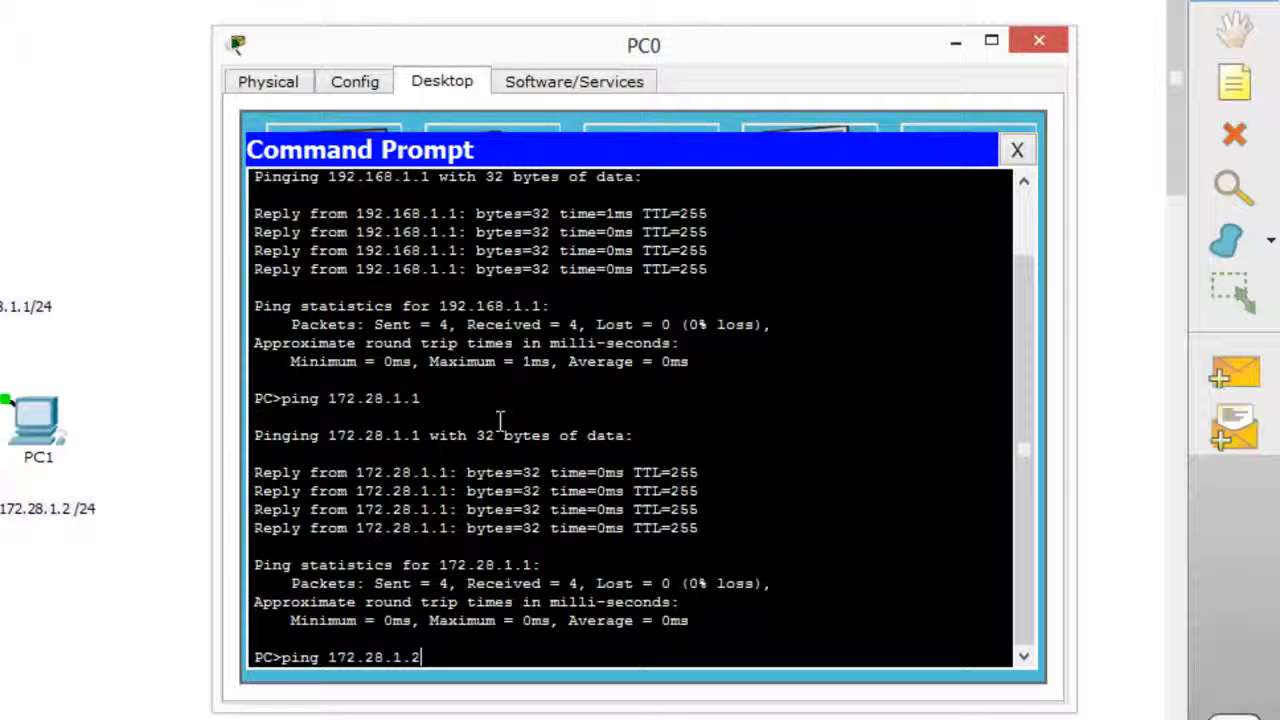
pyautogui.press('Return')
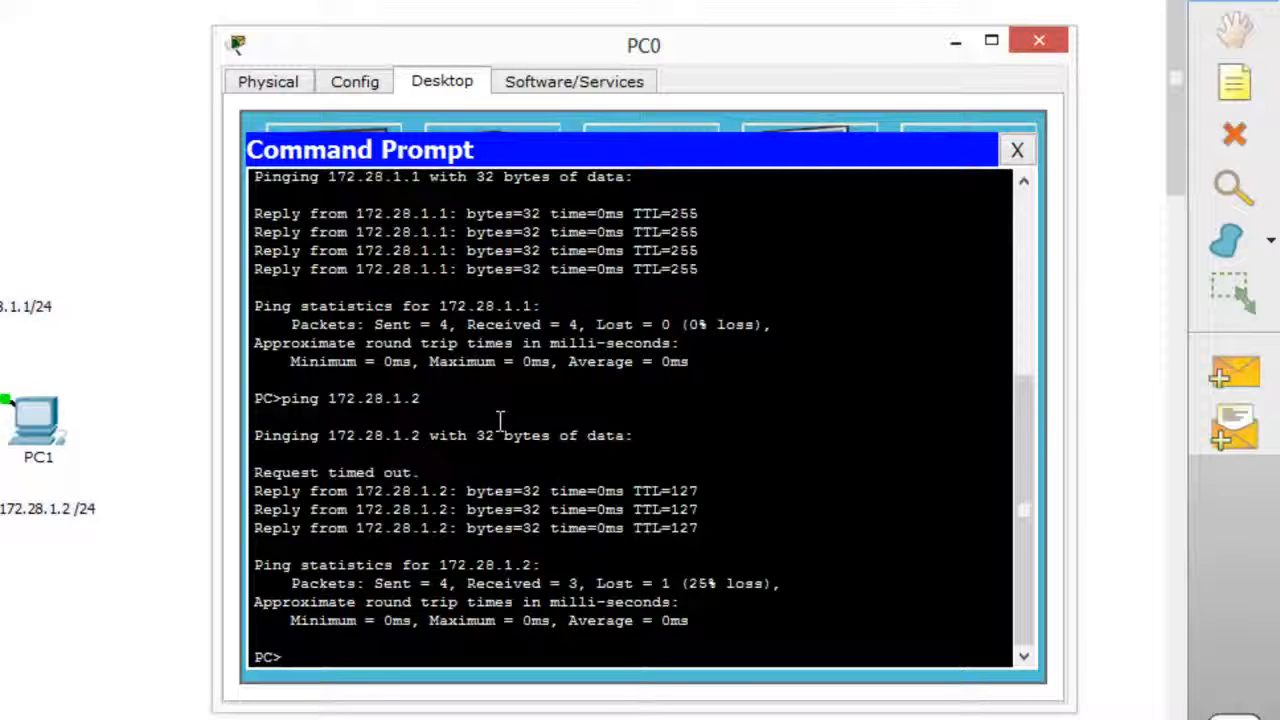
# Examine the ping replies, repeat the ping to 172.28.1.2, and close PC0's window.
pyautogui.moveTo(255, 471); pyautogui.dragTo(457, 477)
pyautogui.moveTo(256, 491); pyautogui.dragTo(700, 528)
pyautogui.click(637, 572)
pyautogui.press('Up')
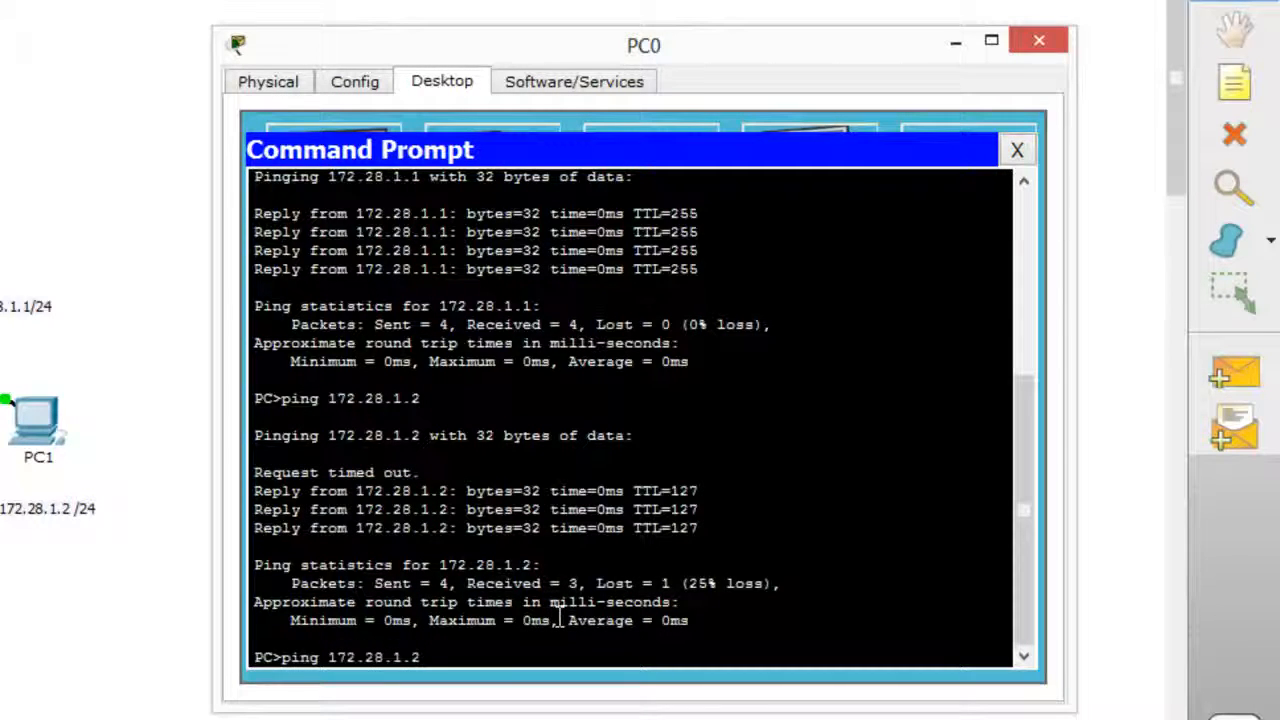
pyautogui.press('Return')
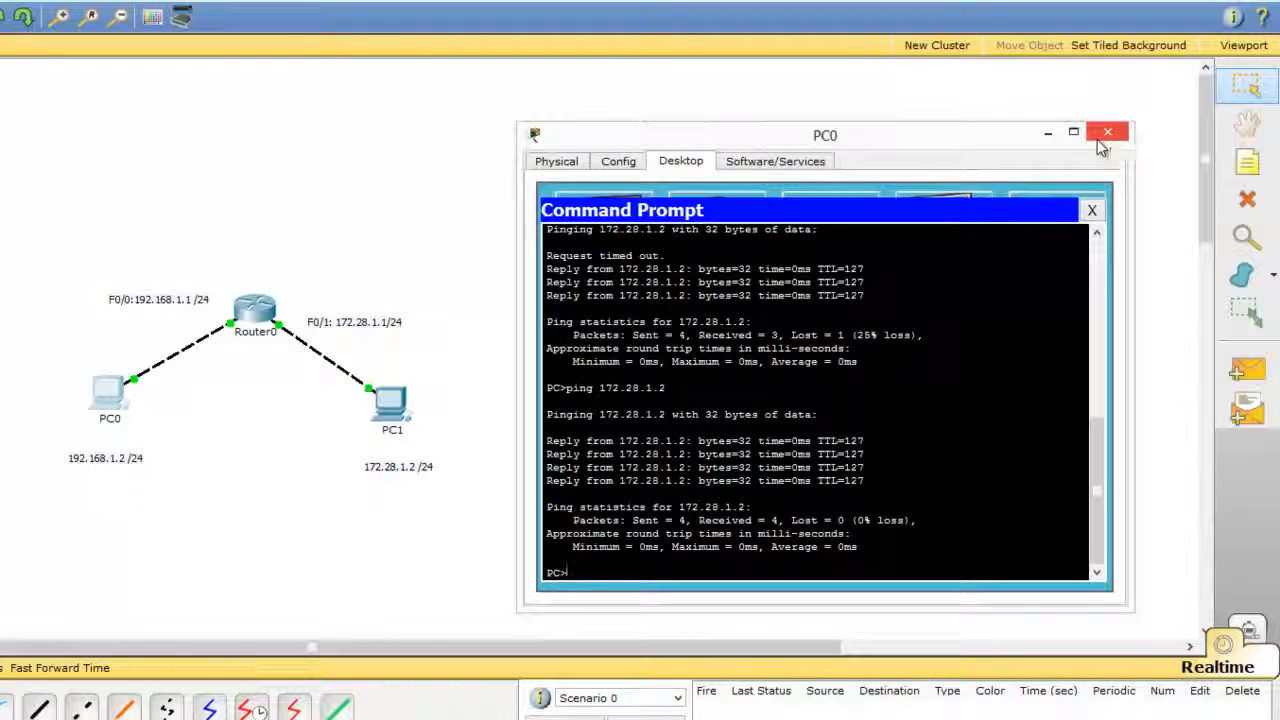
pyautogui.click(1102, 136)
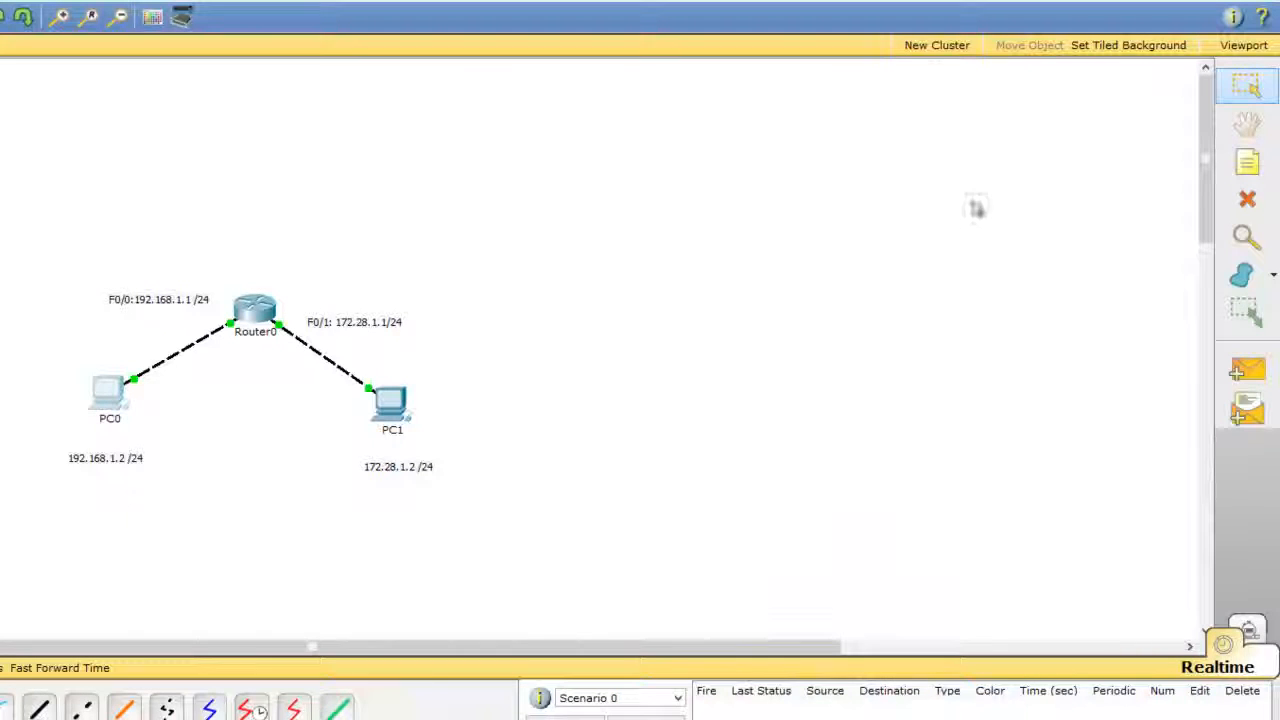